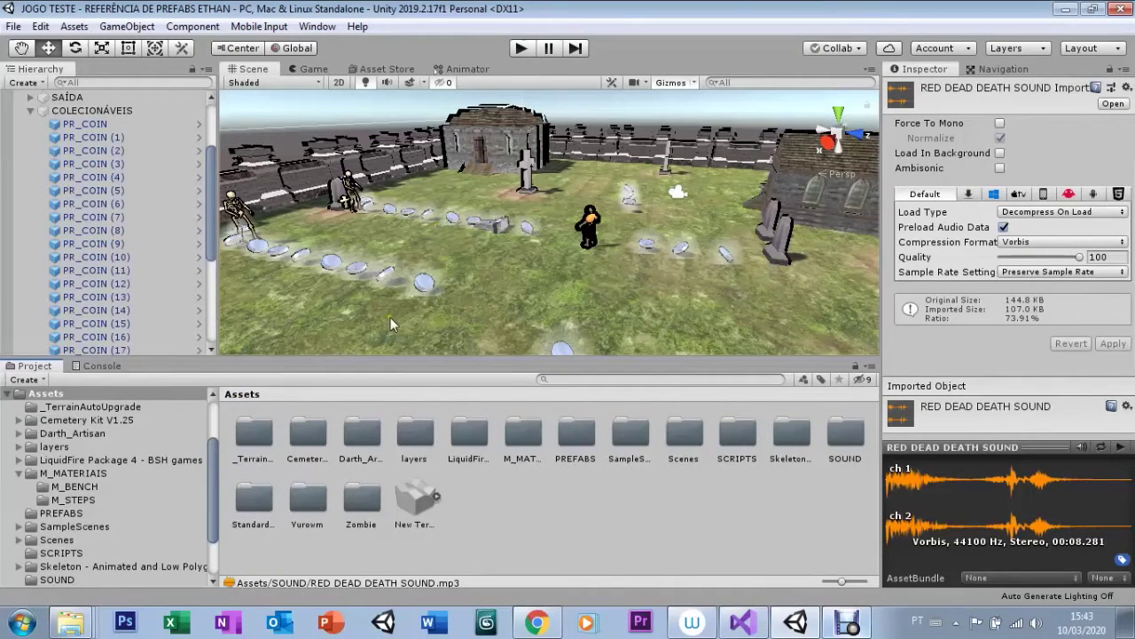
Step: Collapse COLECIONÁVEIS and INIMIGO in the Hierarchy, then open the SOUND folder
scroll(207, 216, up, 4)
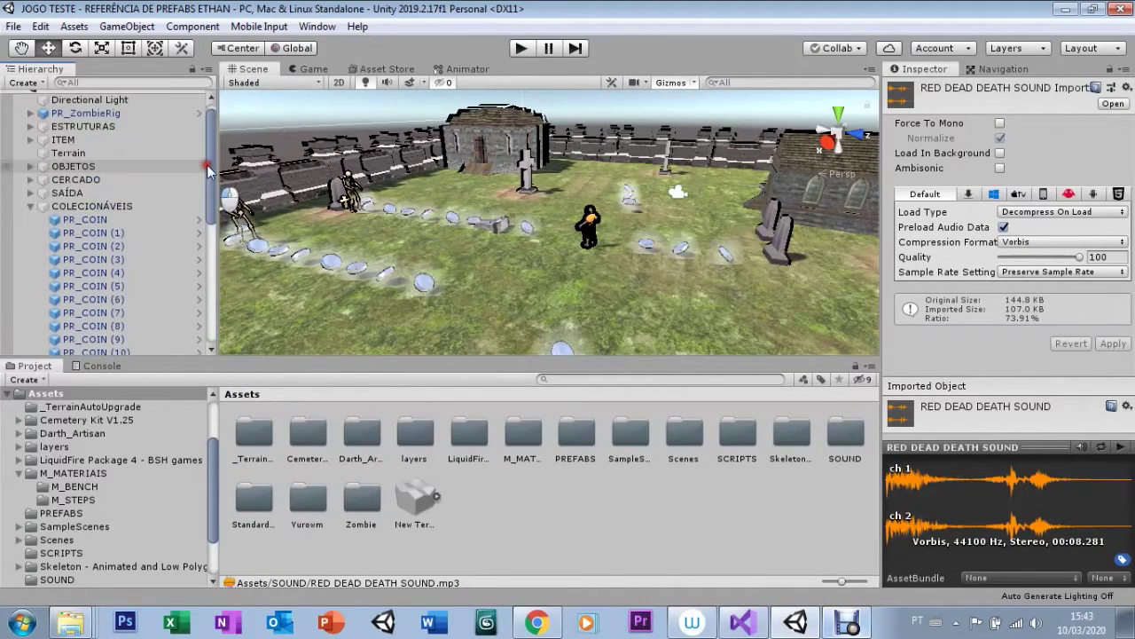
click(28, 217)
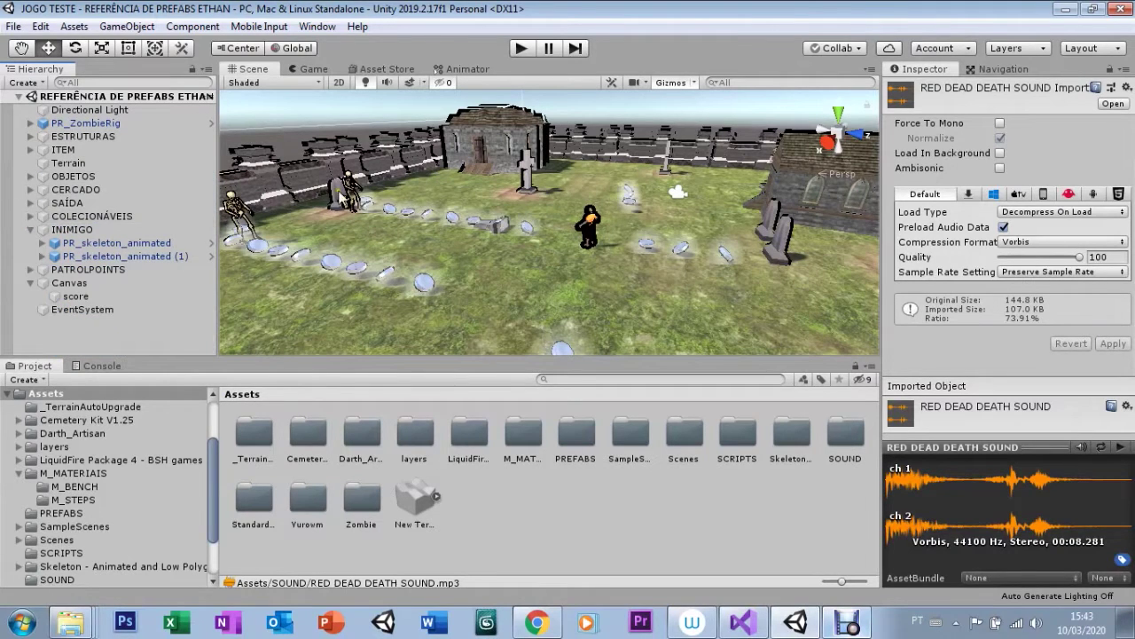
click(29, 229)
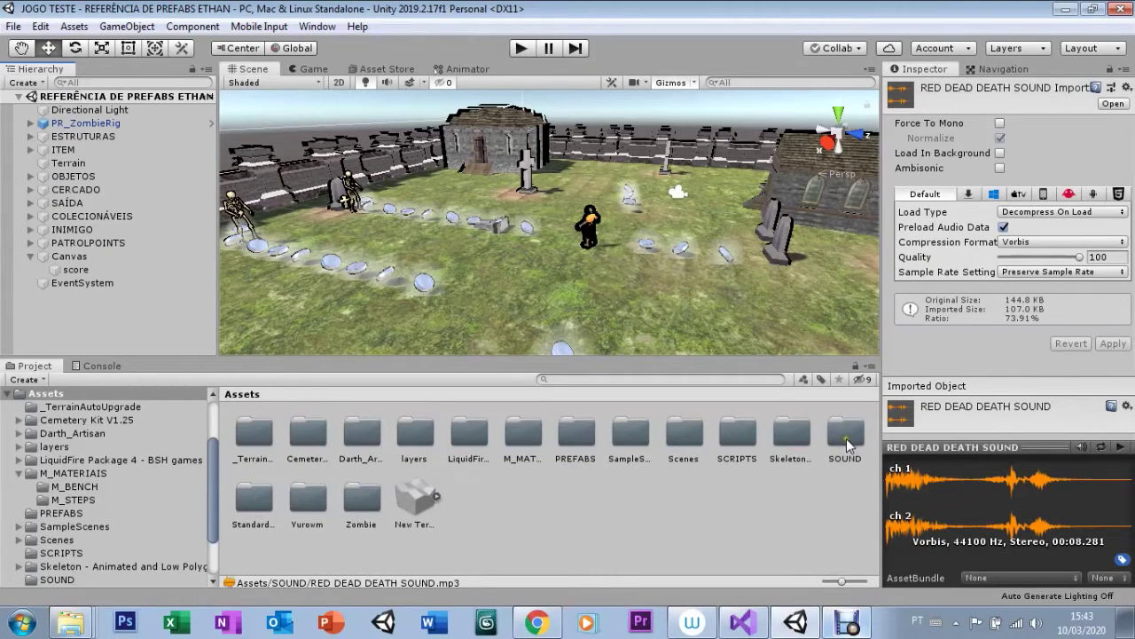
double_click(845, 438)
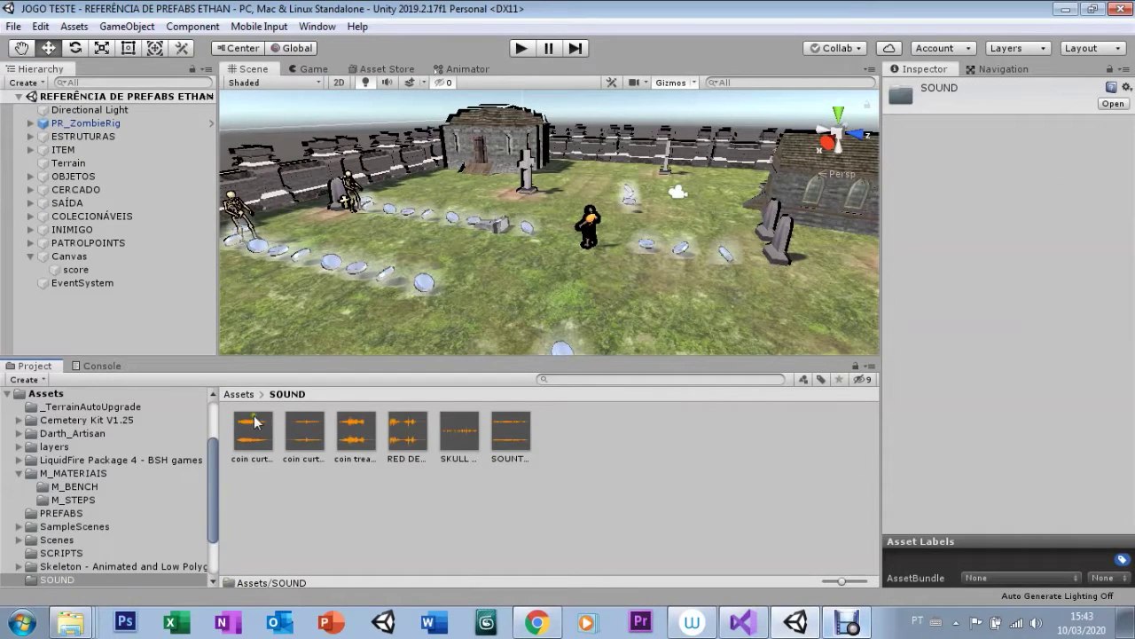
click(241, 495)
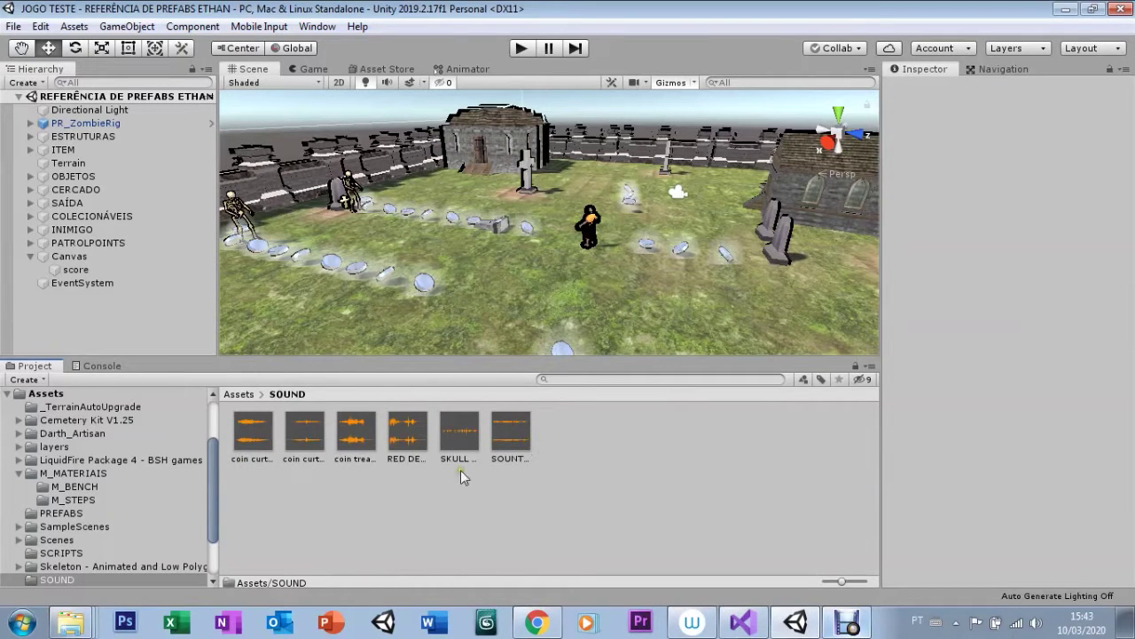
click(246, 437)
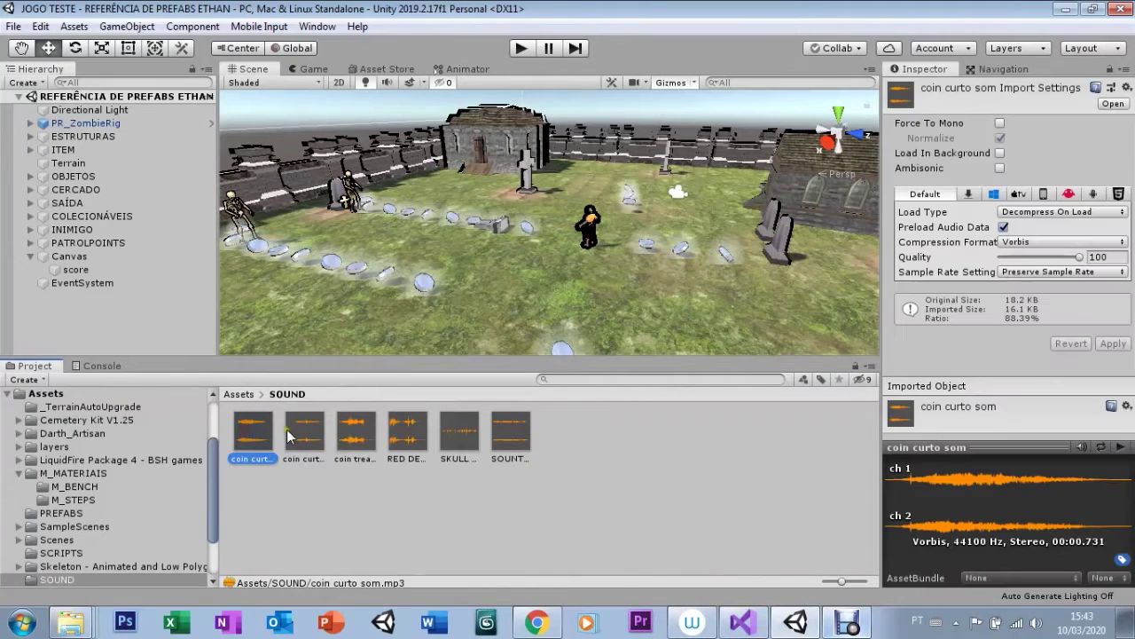
click(313, 439)
click(359, 437)
click(411, 436)
click(473, 434)
click(510, 434)
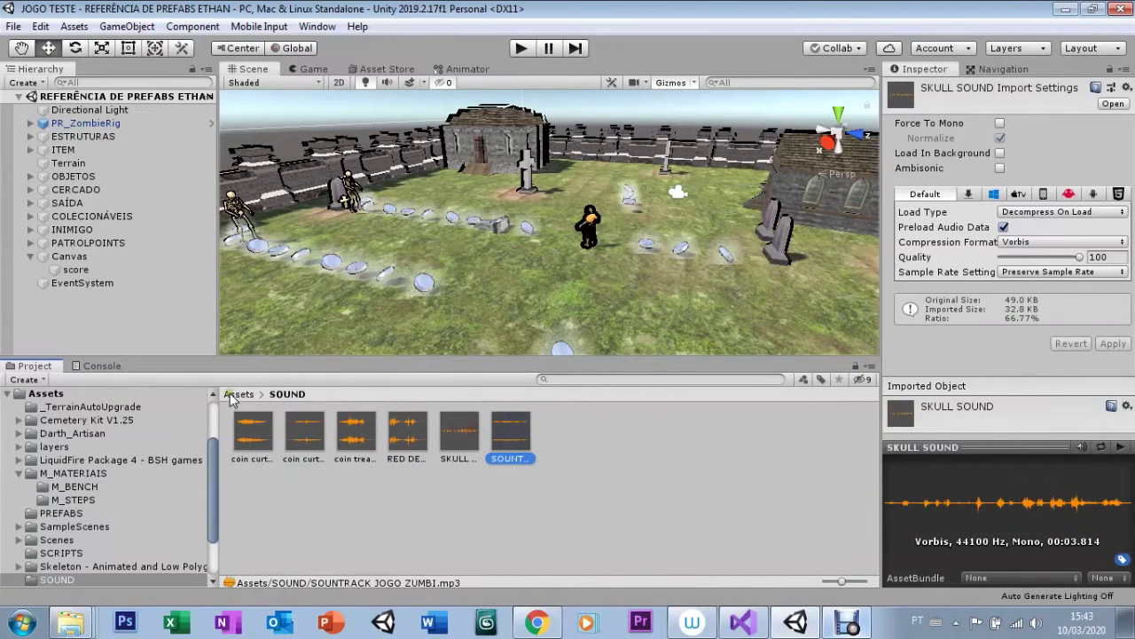
click(236, 394)
double_click(837, 444)
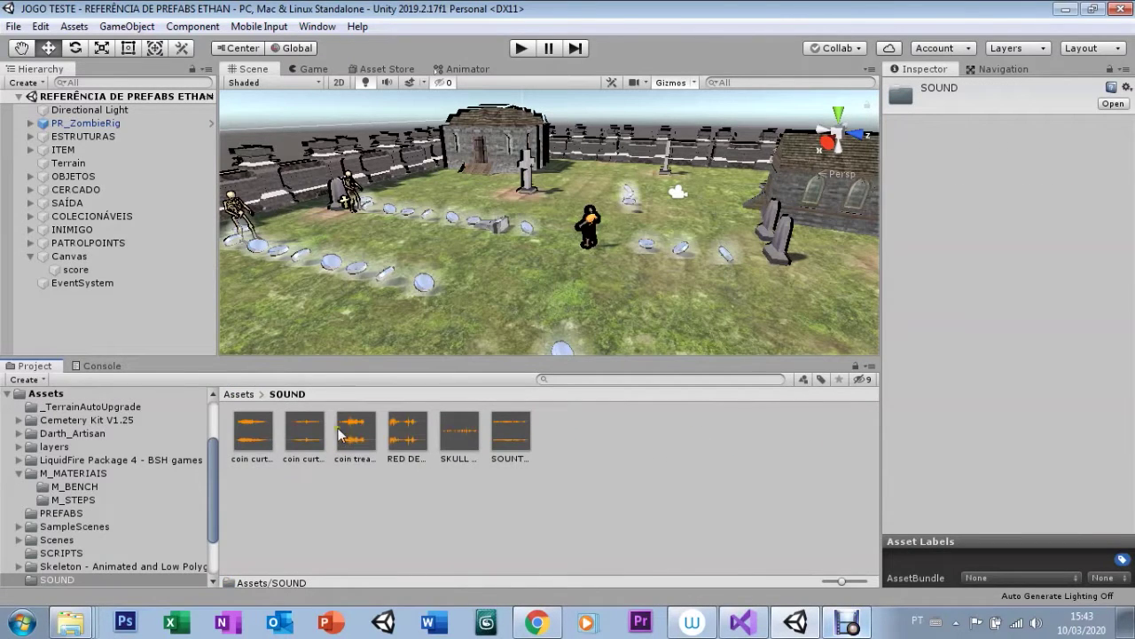
click(238, 394)
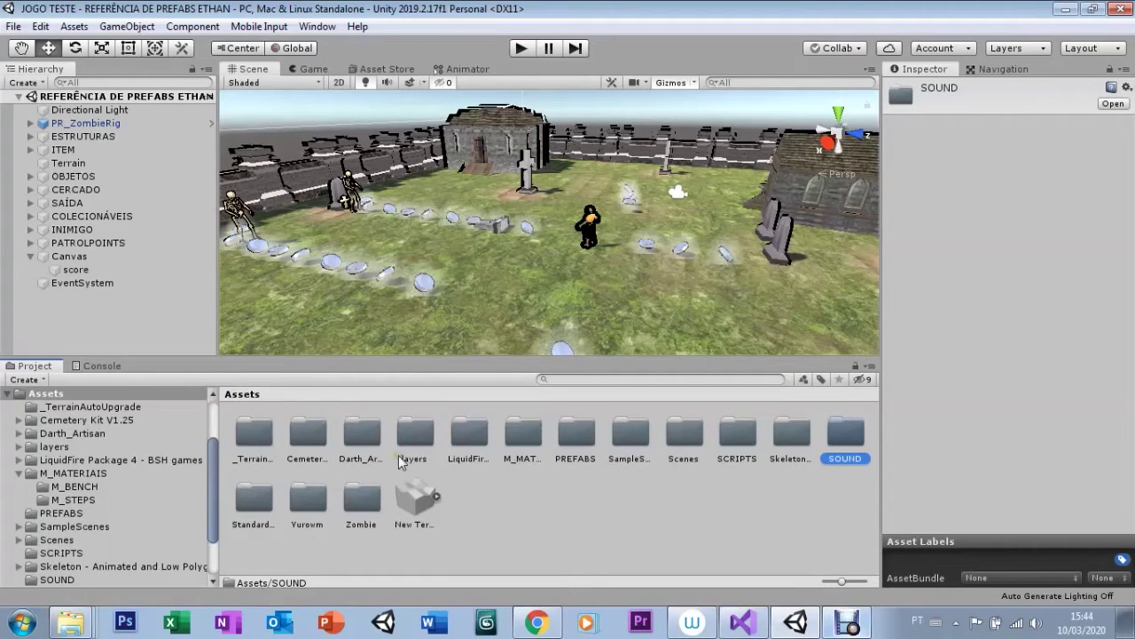
Step: Open the PREFABS folder and inspect the PR_COIN prefab
double_click(572, 434)
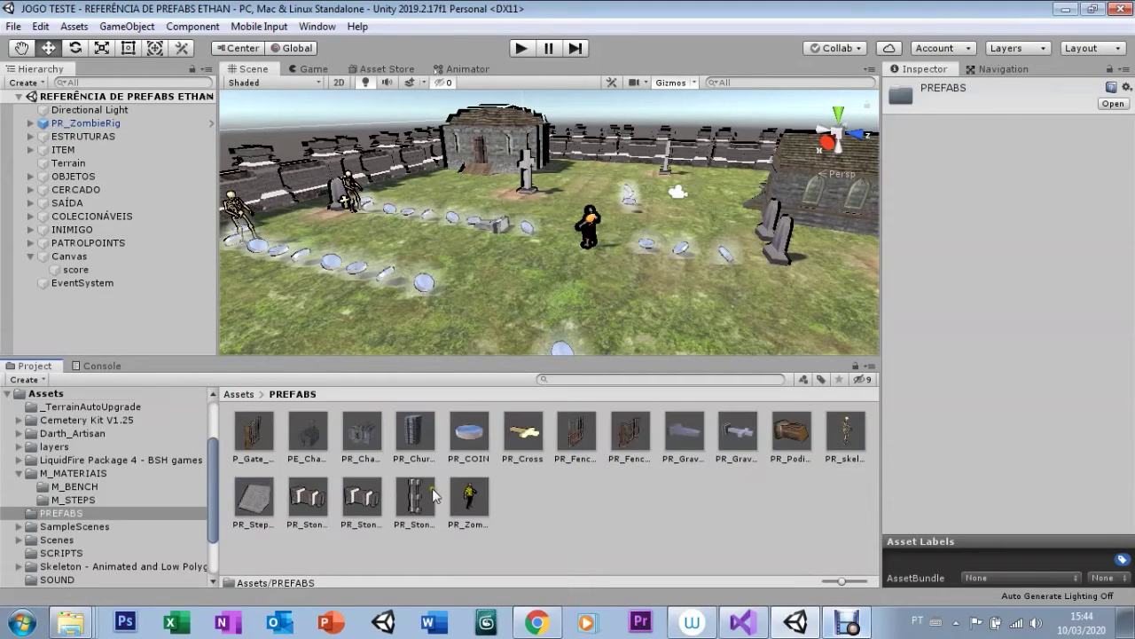
click(465, 453)
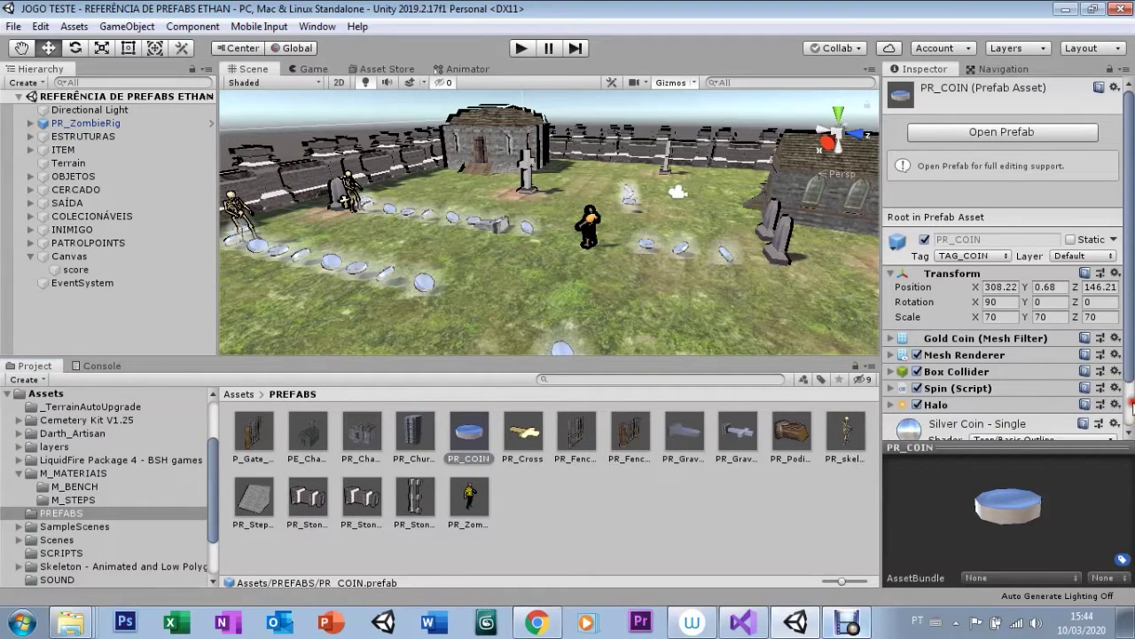
click(1129, 433)
click(1130, 433)
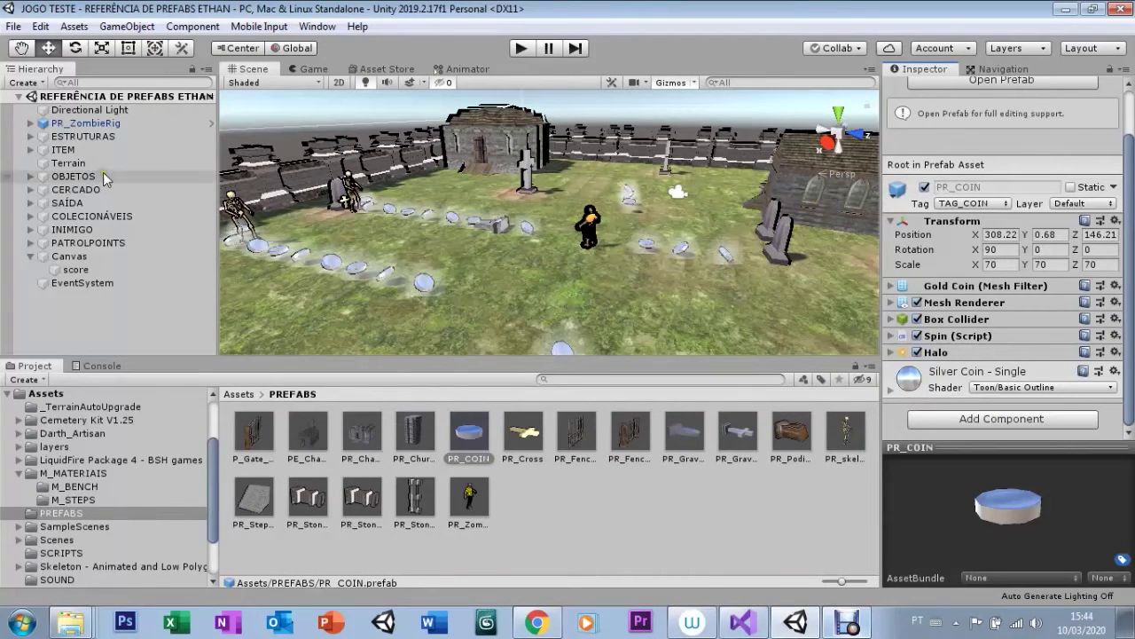
Step: Check PR_ZombieRig's Main Camera, then select the scene coin PR_COIN (17)
click(30, 124)
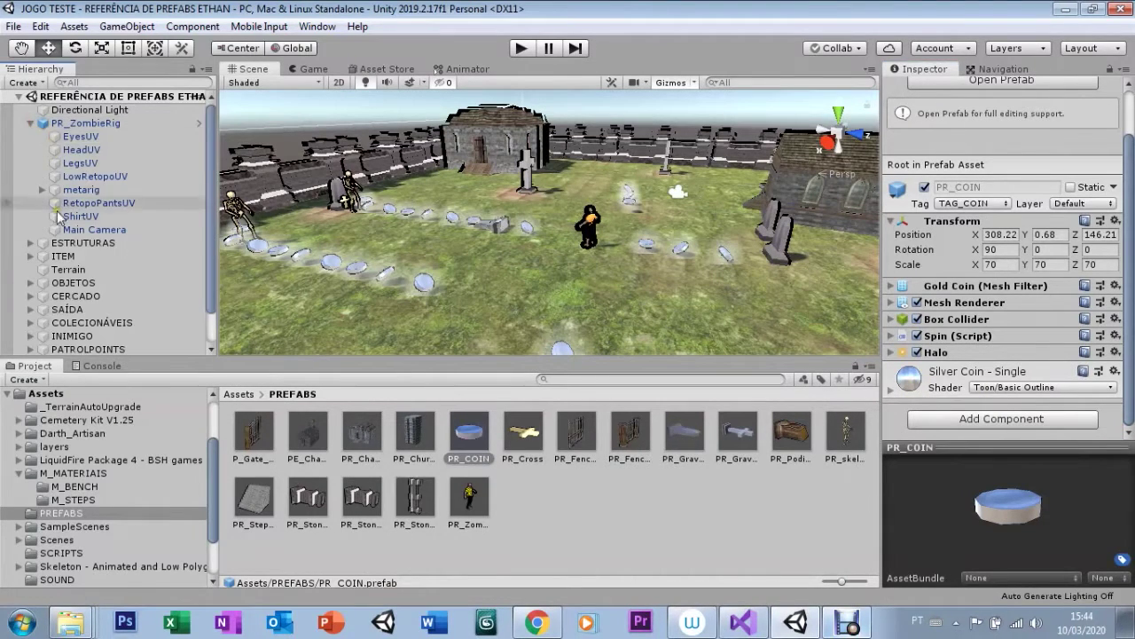
click(55, 234)
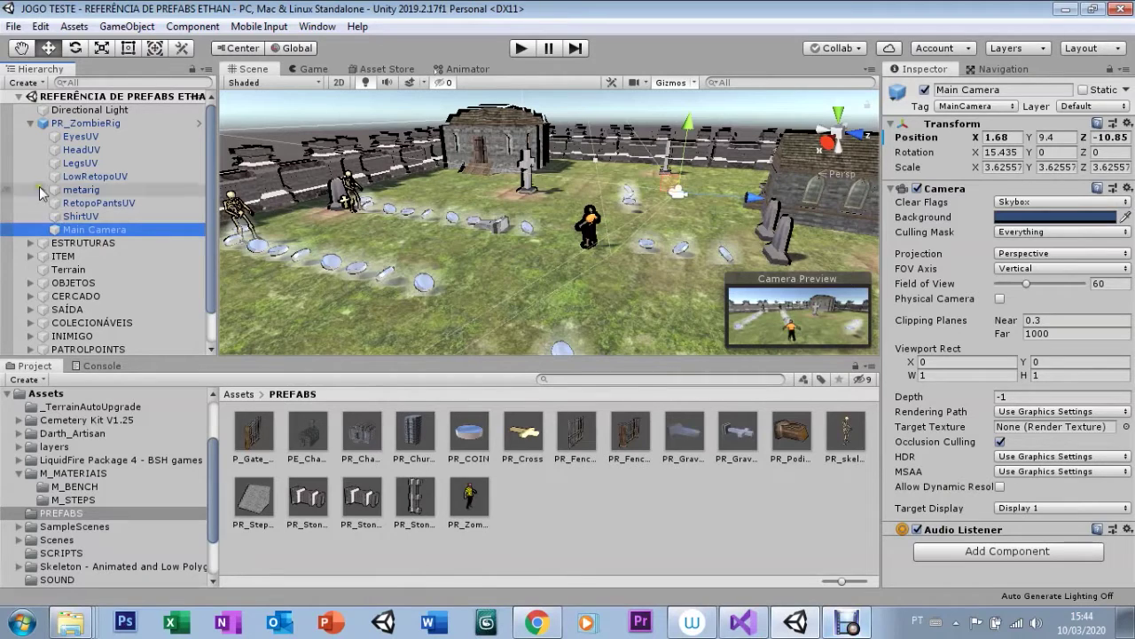
click(29, 124)
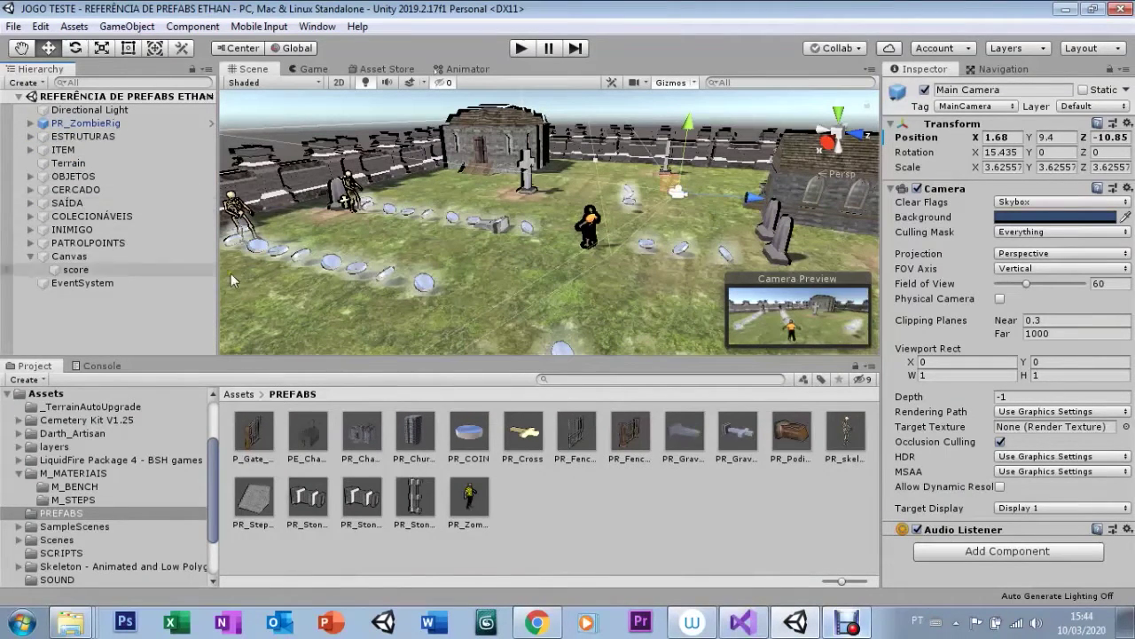
click(417, 286)
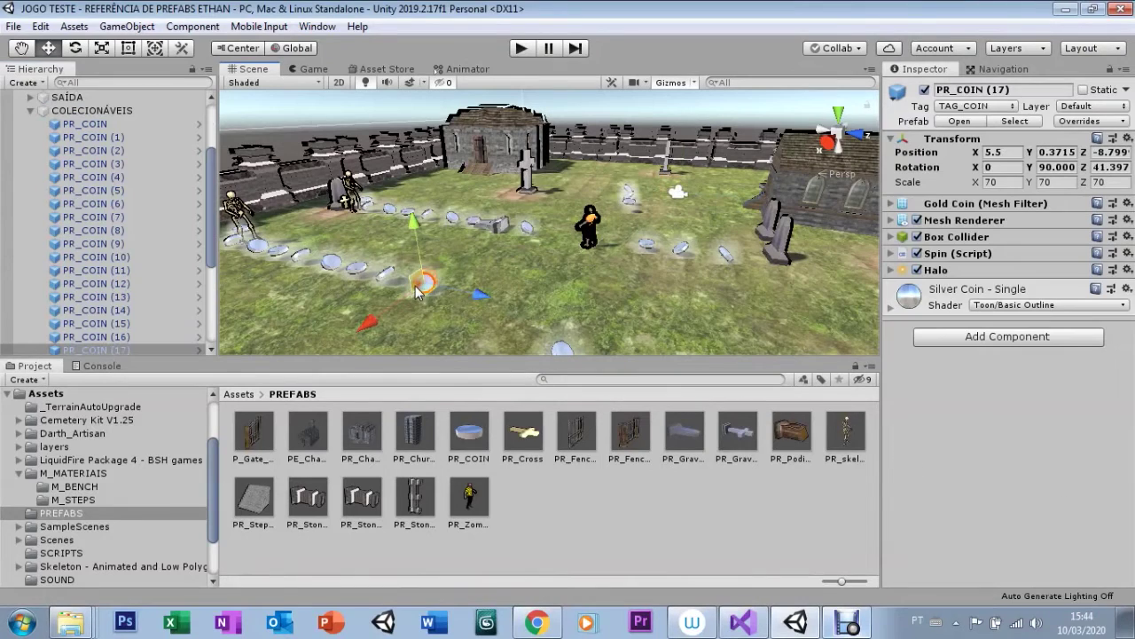
Step: Select the PR_ZombieRig character and collapse its Collect Coin script settings
click(954, 338)
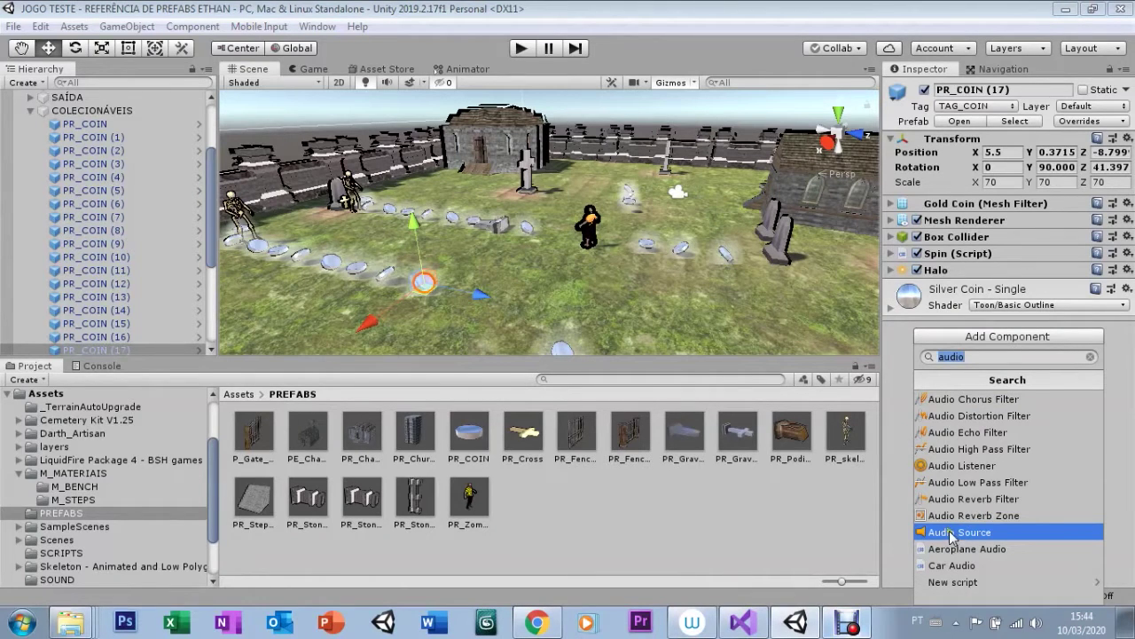
click(892, 426)
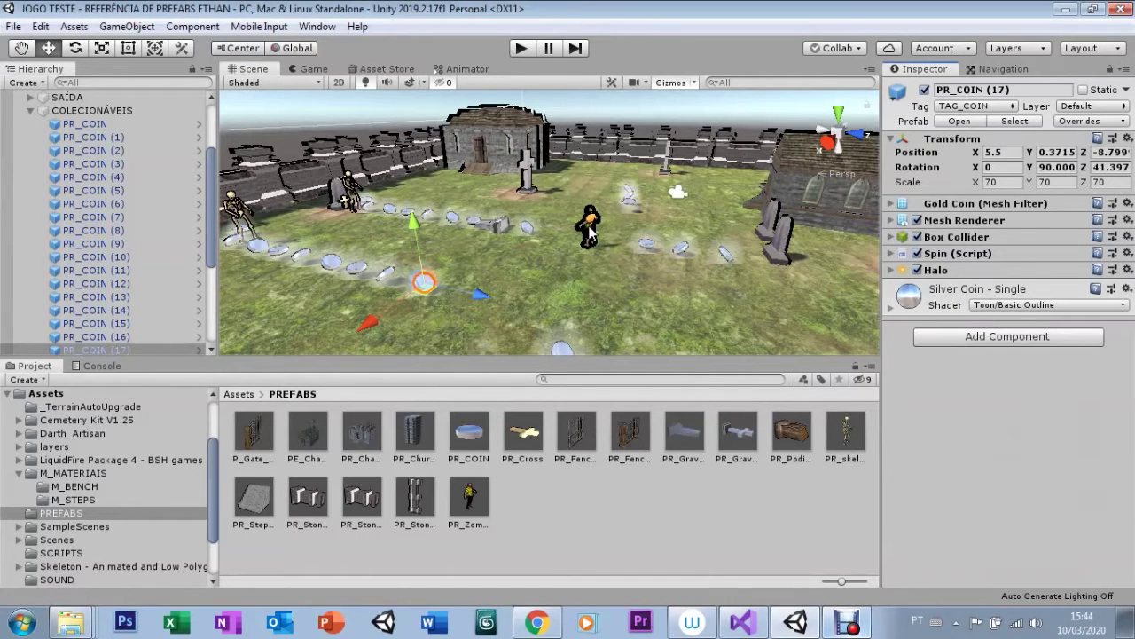
click(590, 232)
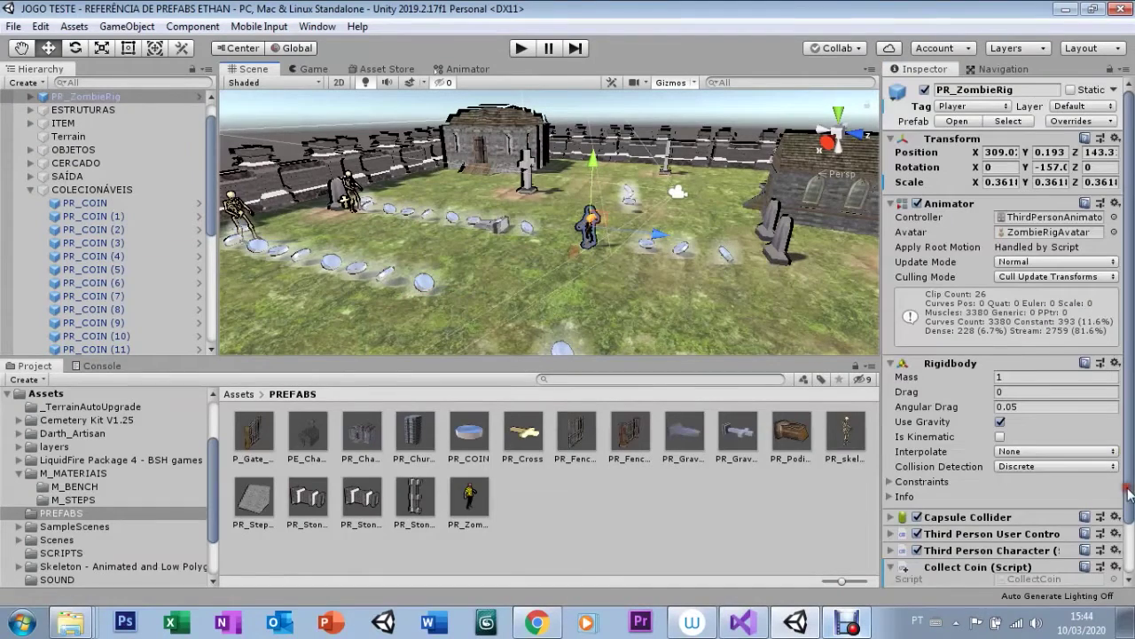
scroll(1132, 452, down, 2)
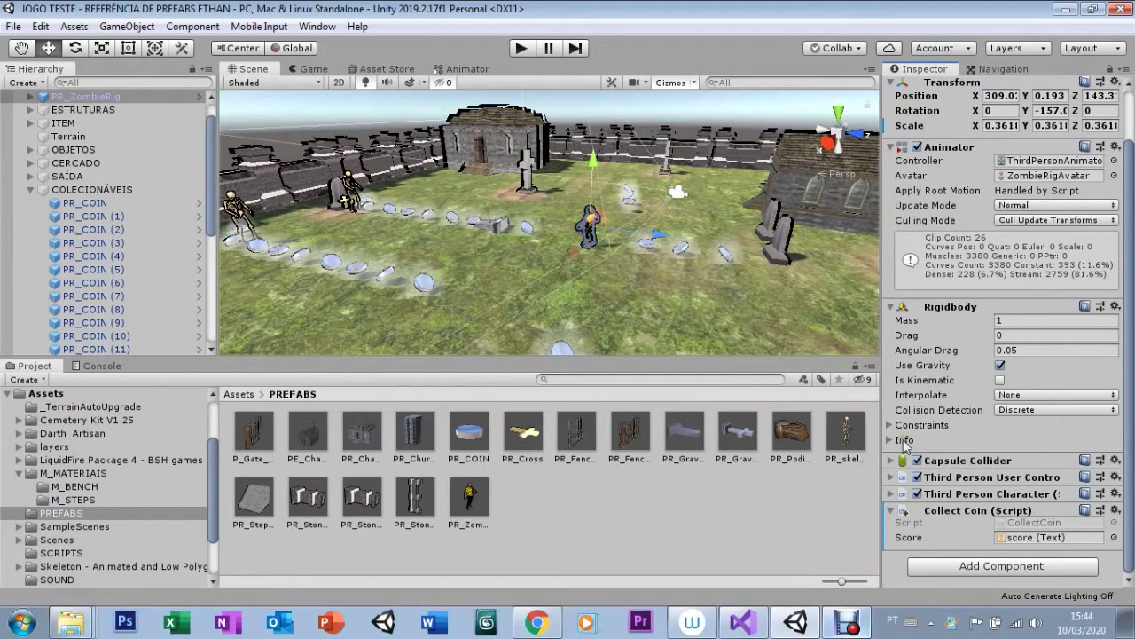
click(890, 512)
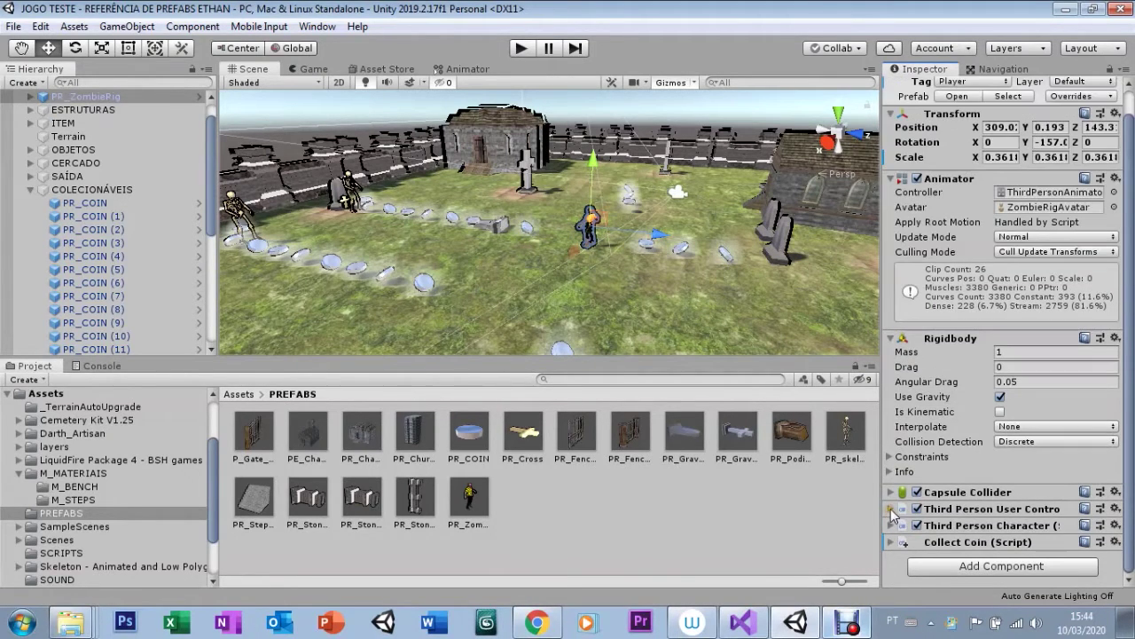
Step: Add an Audio Source to PR_ZombieRig, leaving AudioClip None and Spatial Blend 0
click(966, 578)
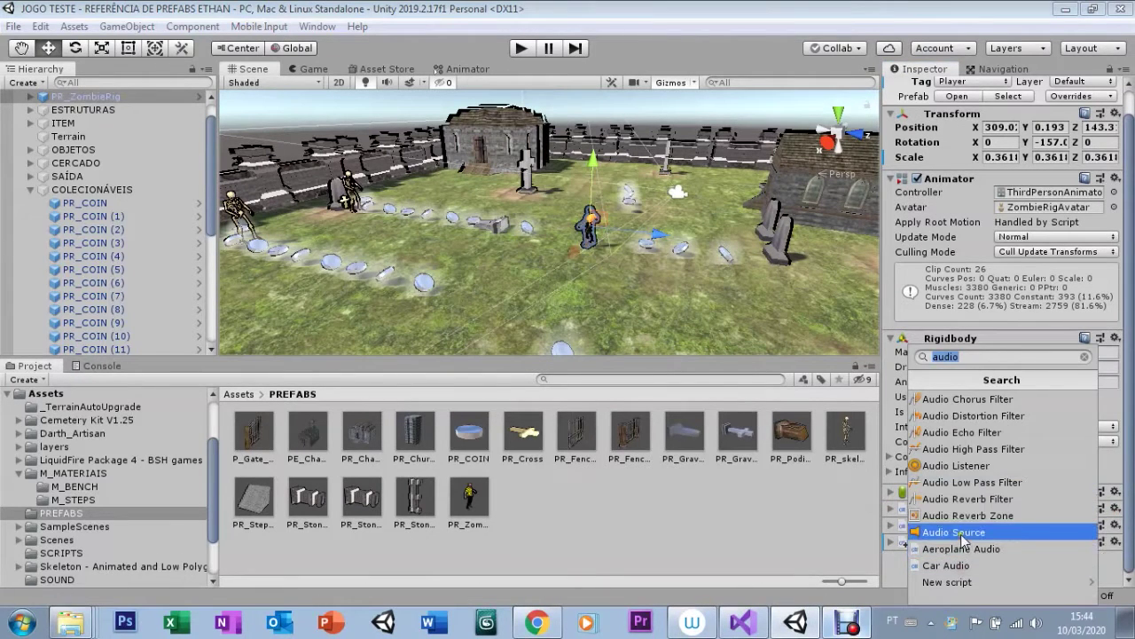
click(964, 535)
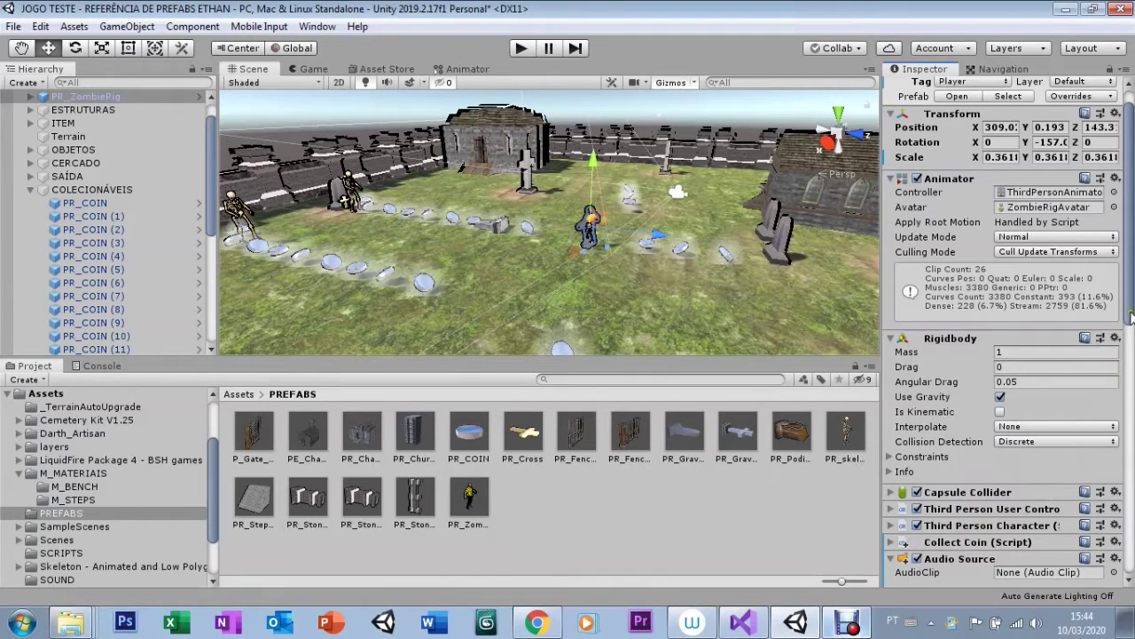
drag(1130, 316, 1129, 482)
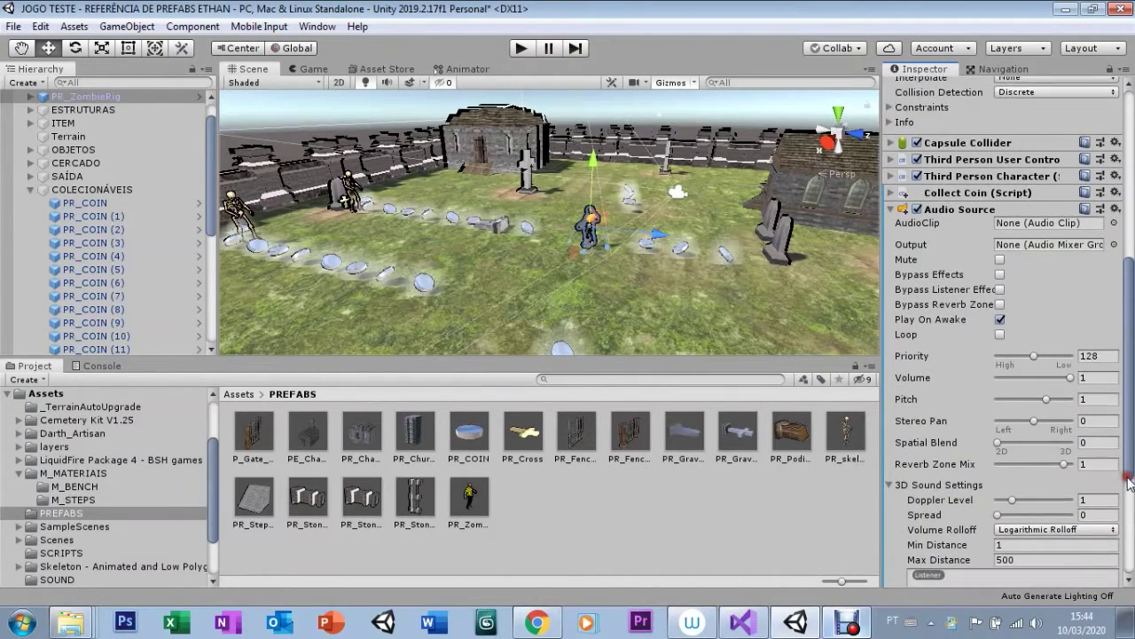
drag(1128, 482, 1127, 493)
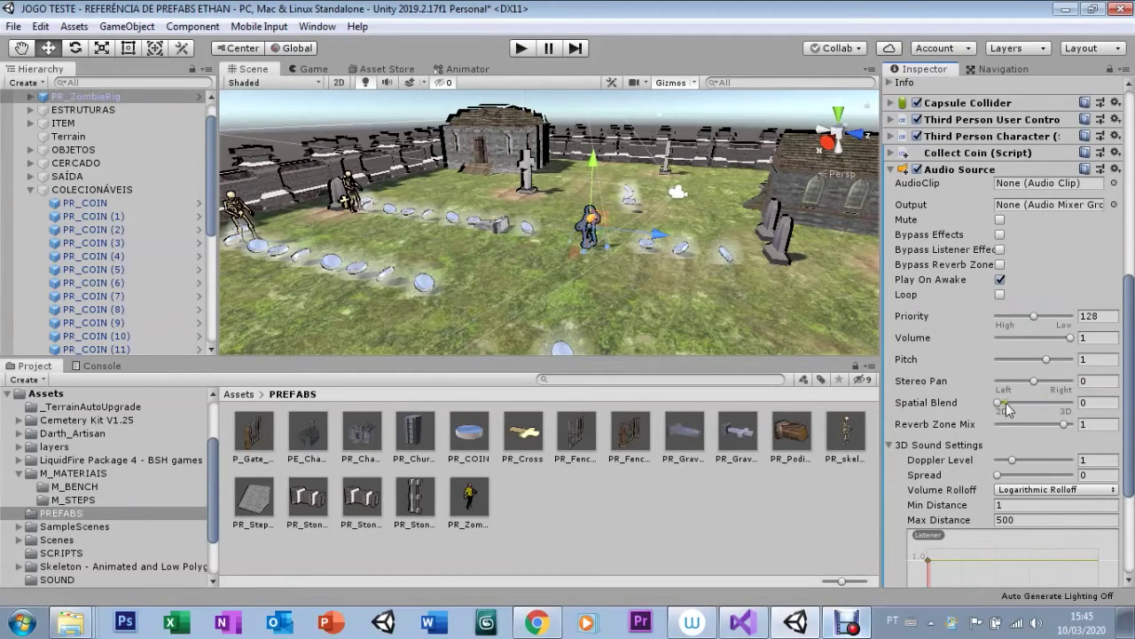
drag(1123, 328, 1123, 266)
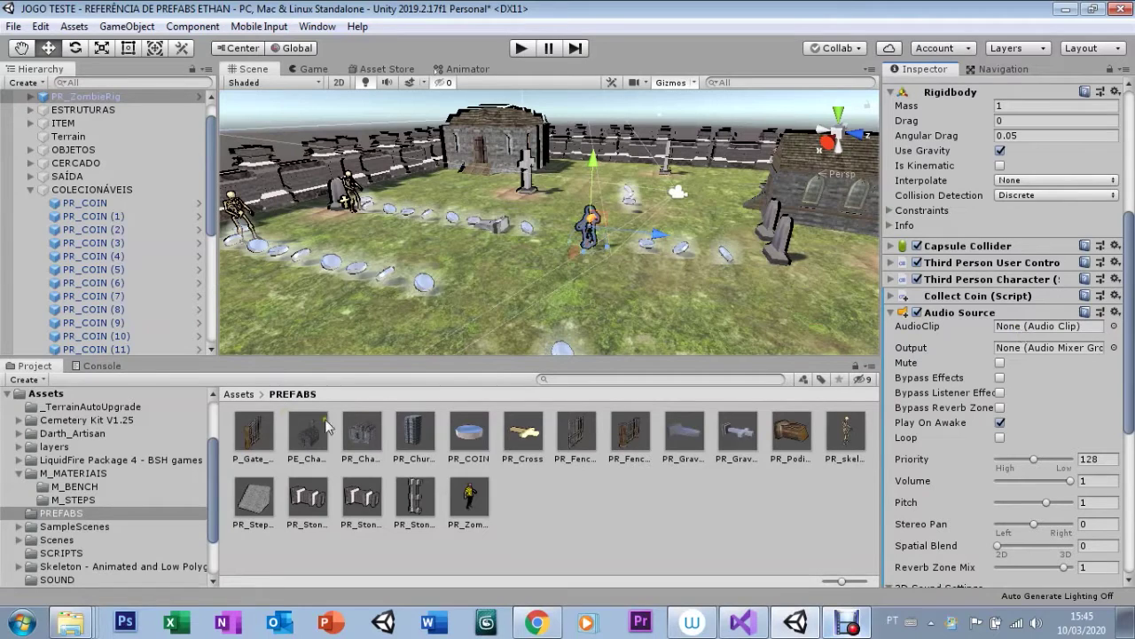
click(238, 394)
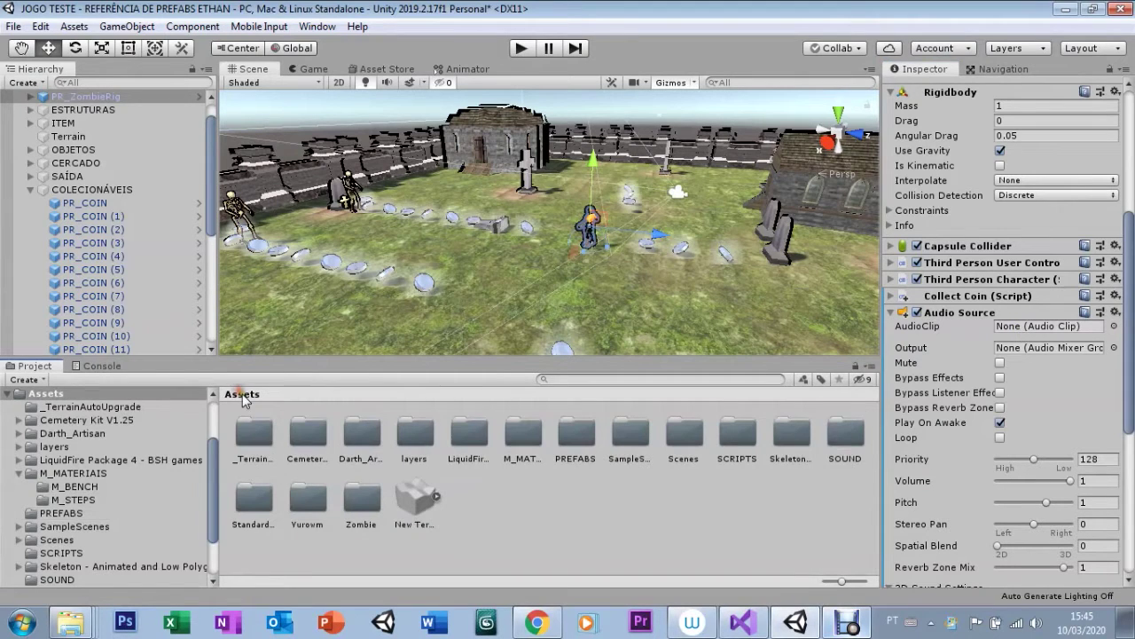
Step: Assign the 'coin curto som' clip from SOUND to the zombie's Audio Source
double_click(843, 440)
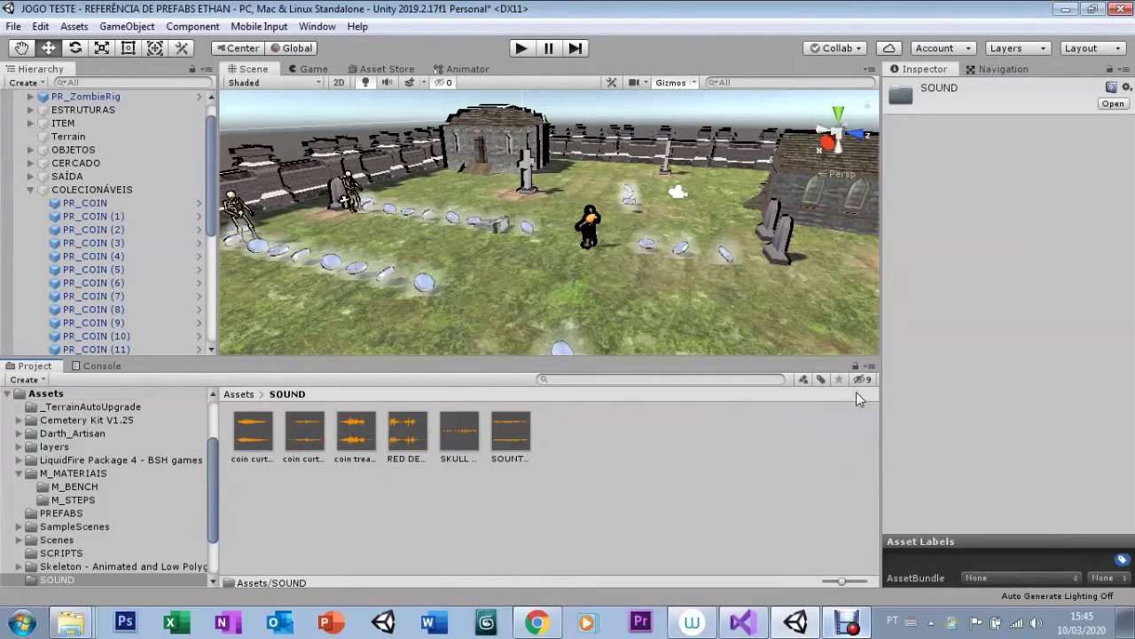
click(588, 229)
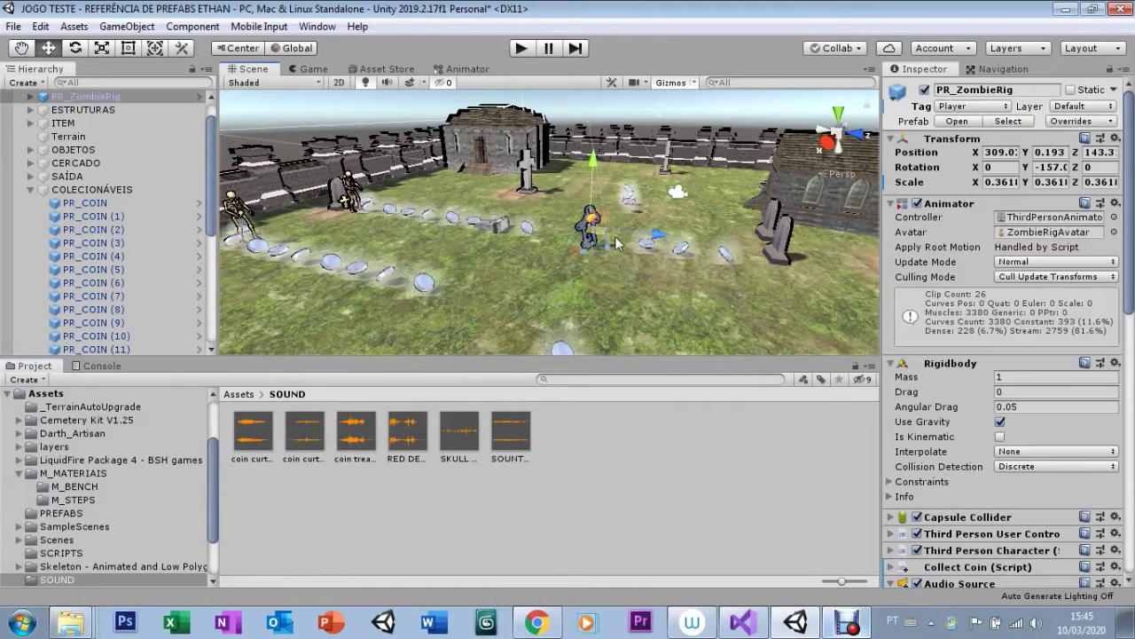
mouse_move(1129, 297)
mouse_down()
mouse_move(1131, 512)
mouse_move(1130, 434)
mouse_up()
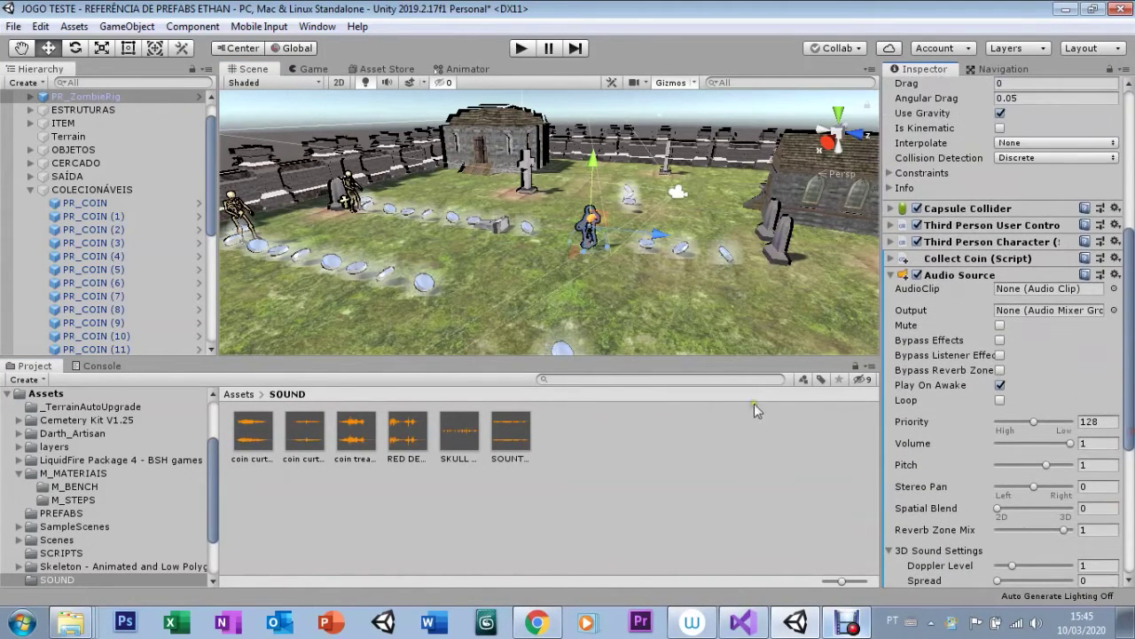
drag(250, 434, 1018, 296)
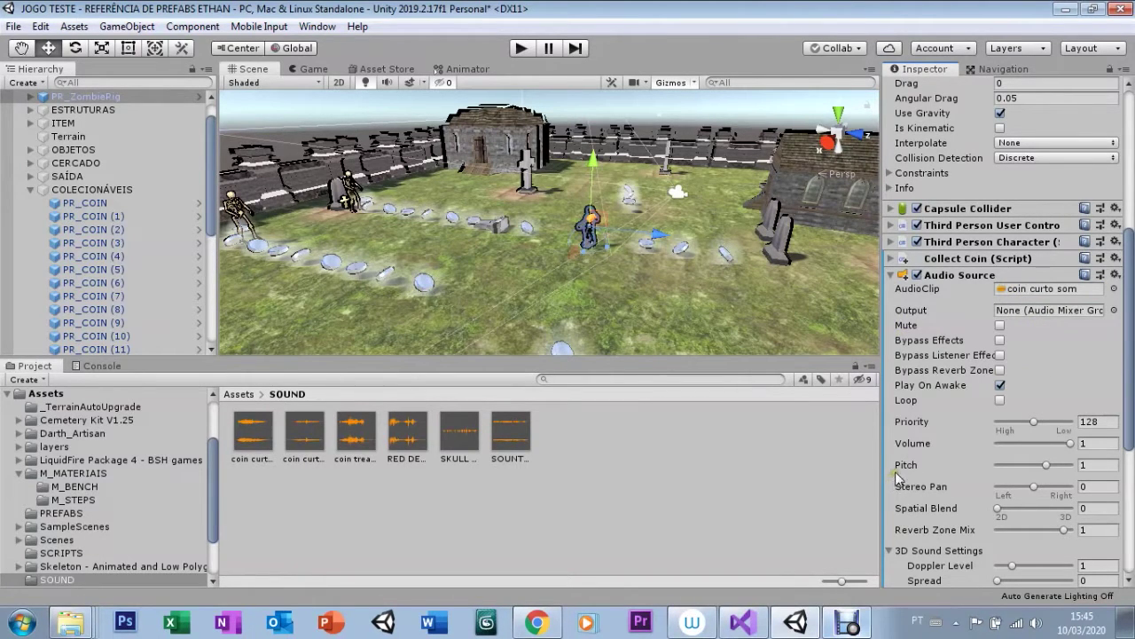
Step: Uncheck Play On Awake on the Audio Source and open the Collect Coin script for editing
scroll(1042, 279, down, 5)
scroll(1042, 279, down, 3)
scroll(1073, 301, up, 10)
click(891, 309)
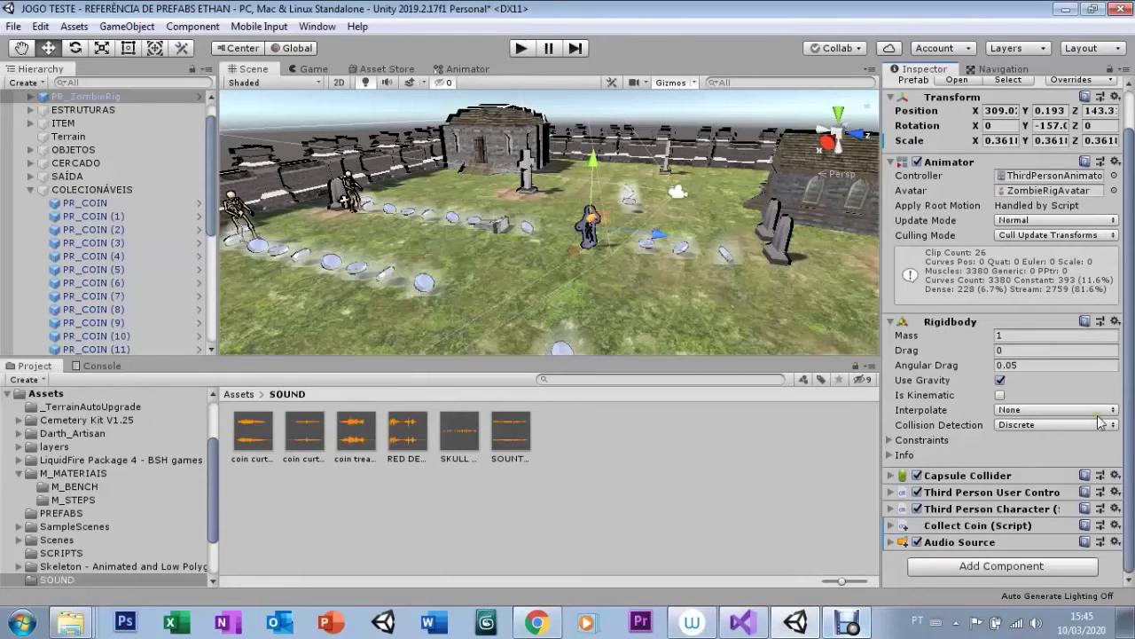
drag(1131, 337, 1128, 275)
scroll(1128, 275, down, 2)
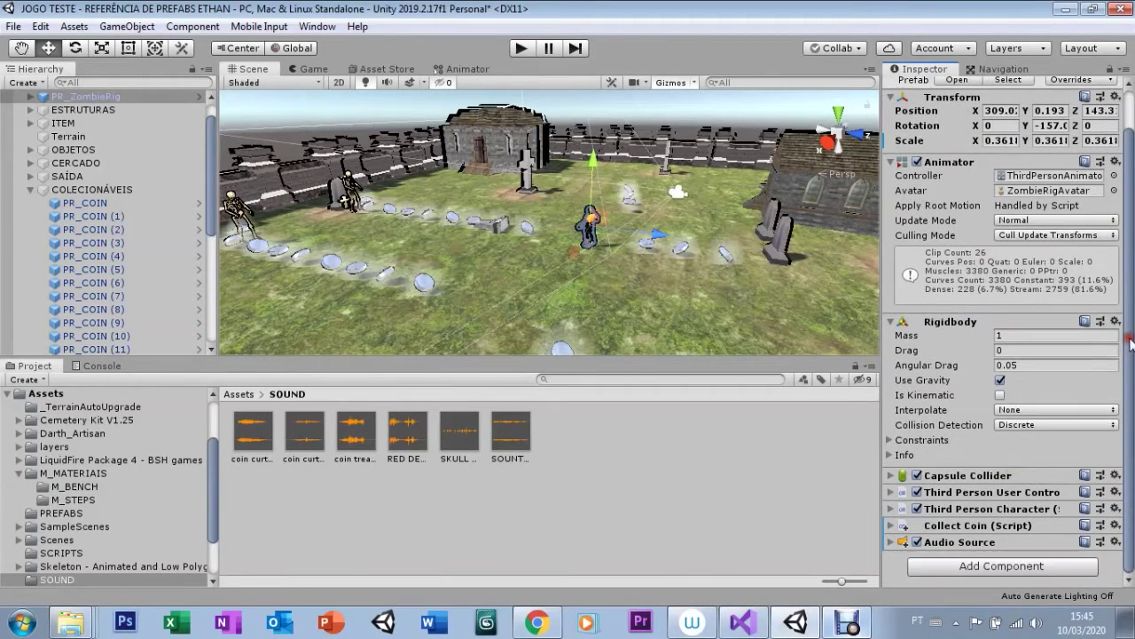
click(892, 542)
drag(1126, 279, 1130, 480)
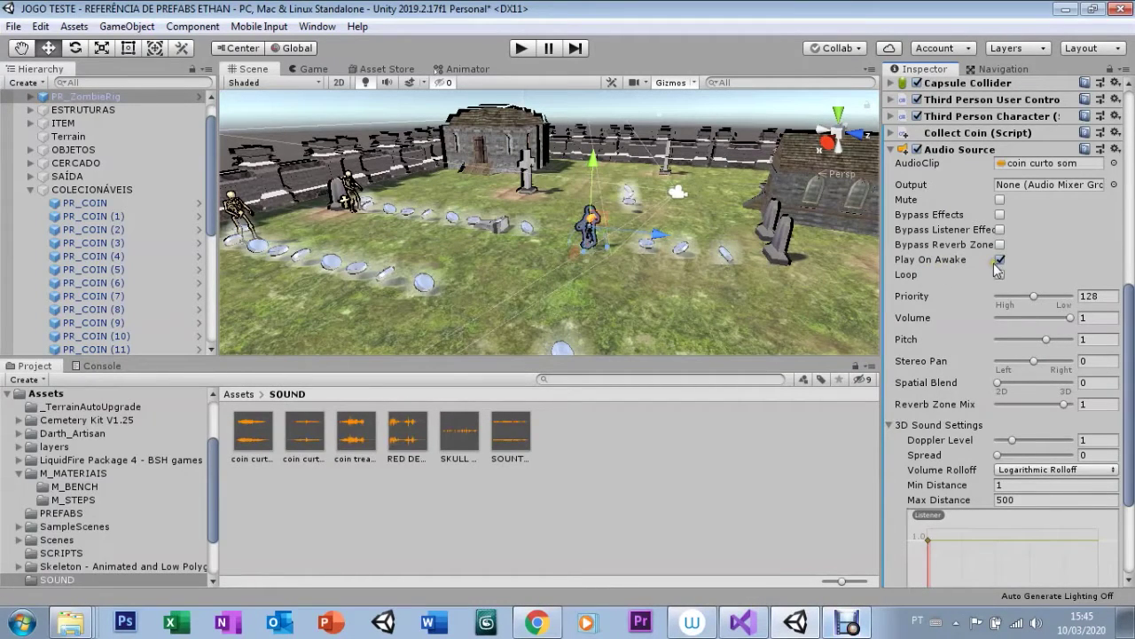
click(999, 260)
click(892, 149)
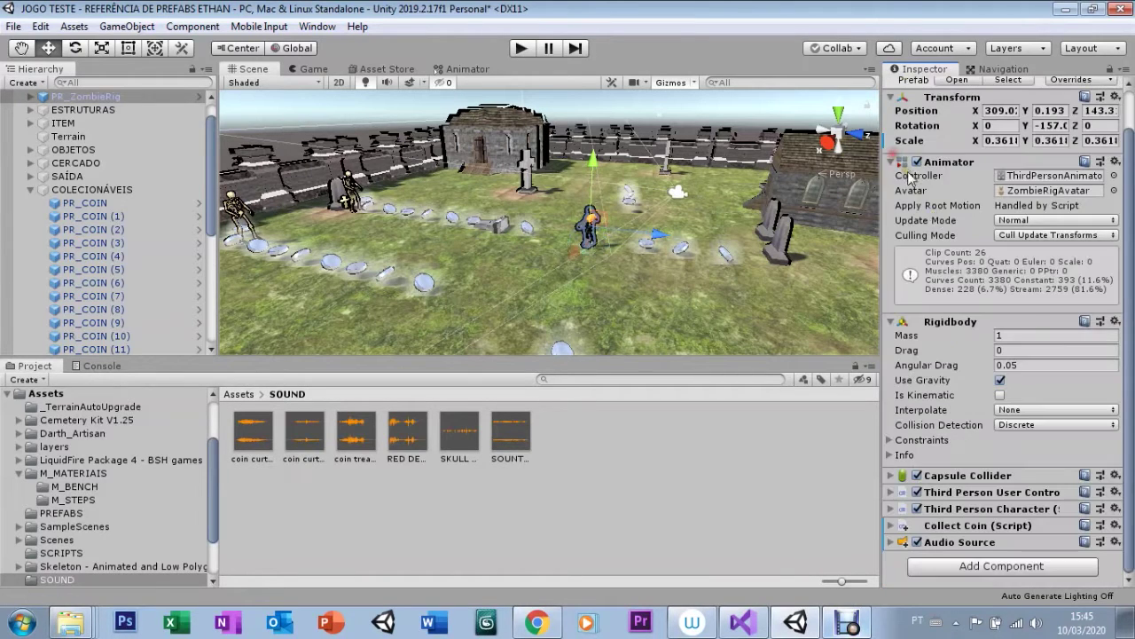
right_click(986, 529)
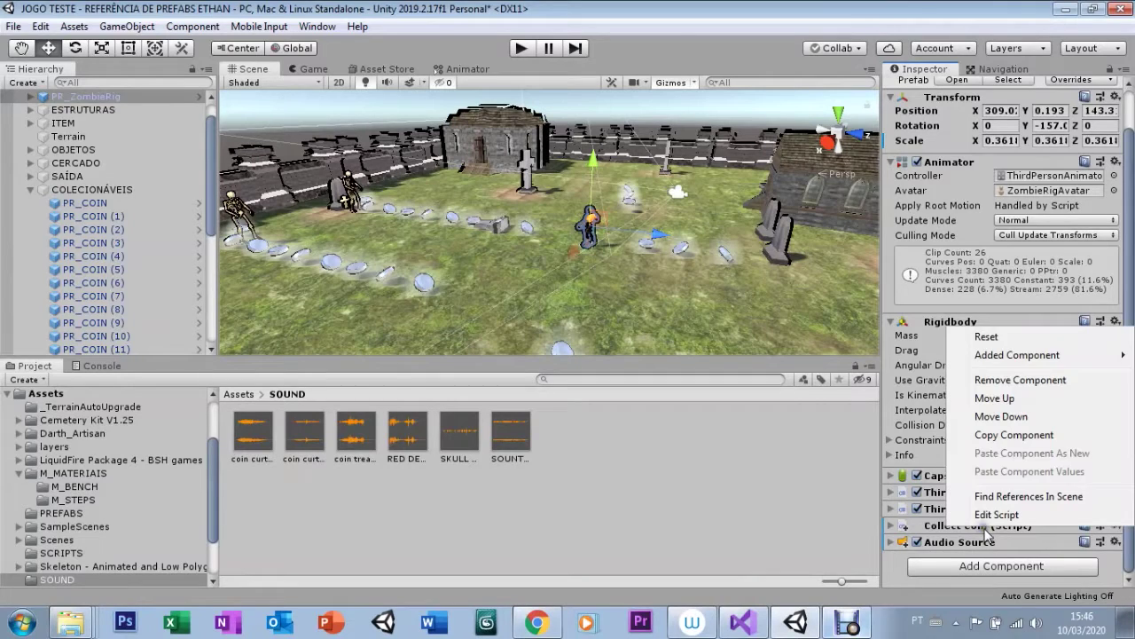
click(1000, 518)
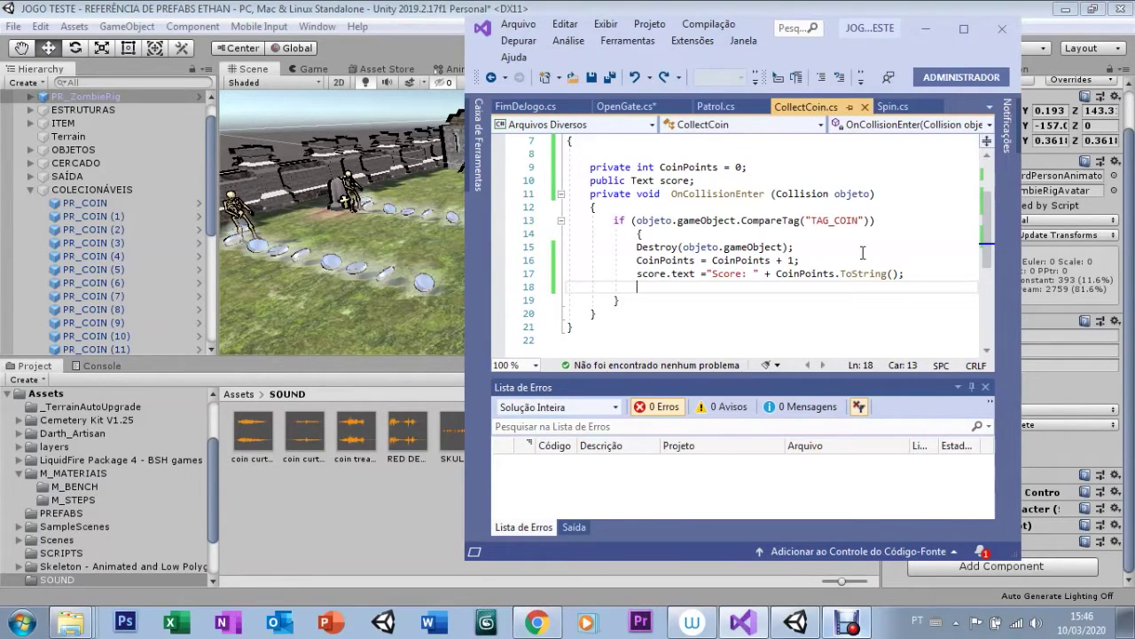
Step: Add GetComponent<AudioSource>().Play(); to the coin branch of CollectCoin.cs and save
text(GetComponen)
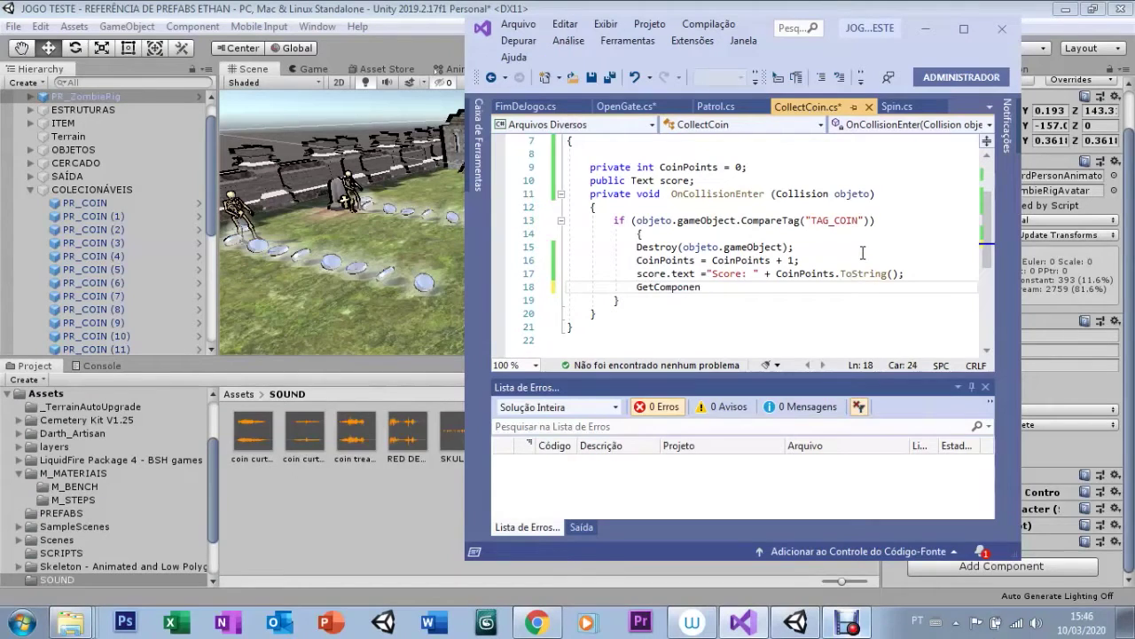
text(t<)
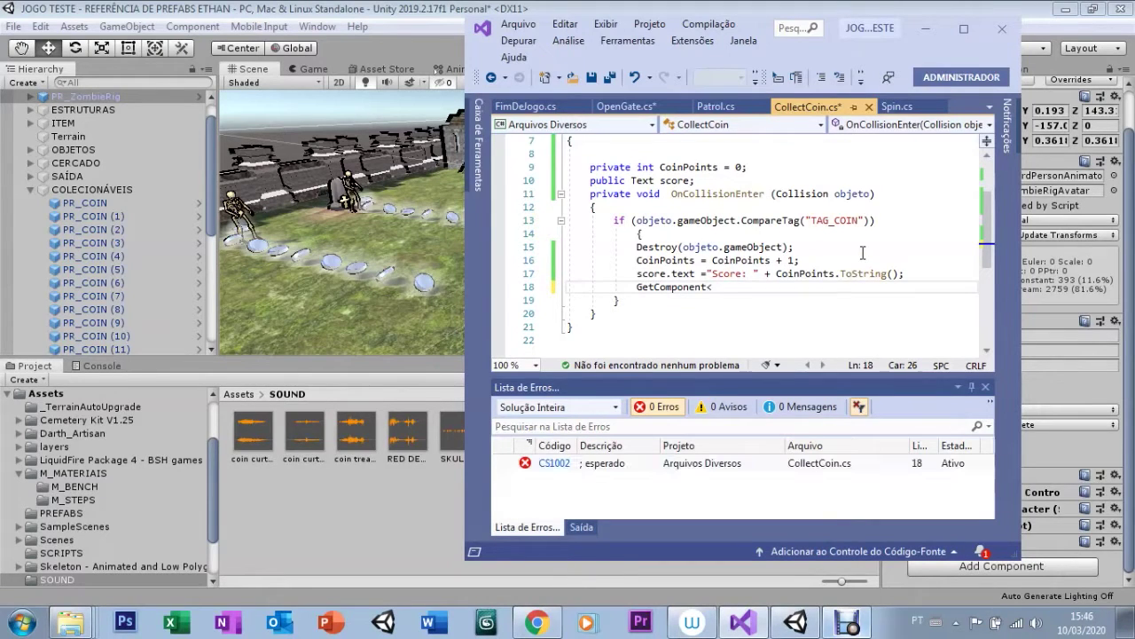
text(AudioSource().)
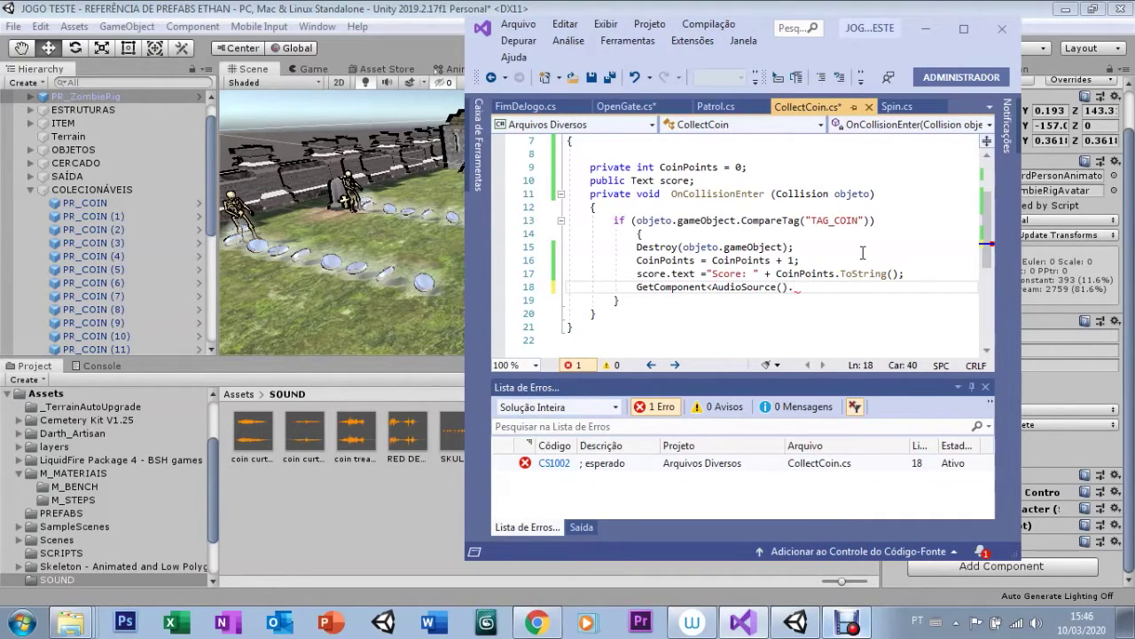
text(Play)
text(();)
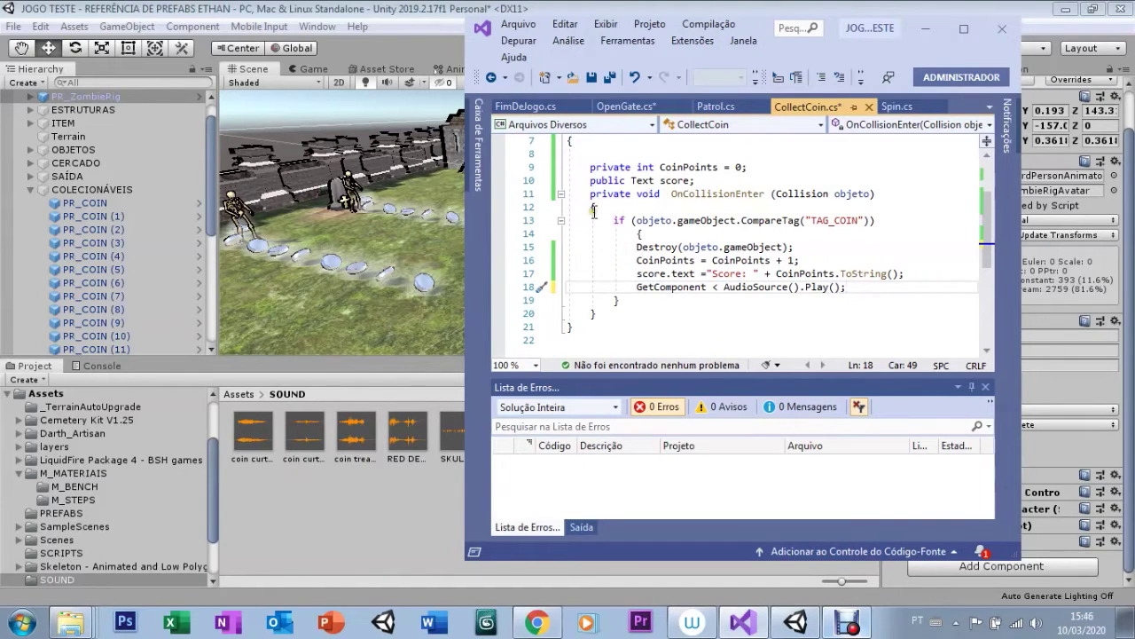
click(592, 79)
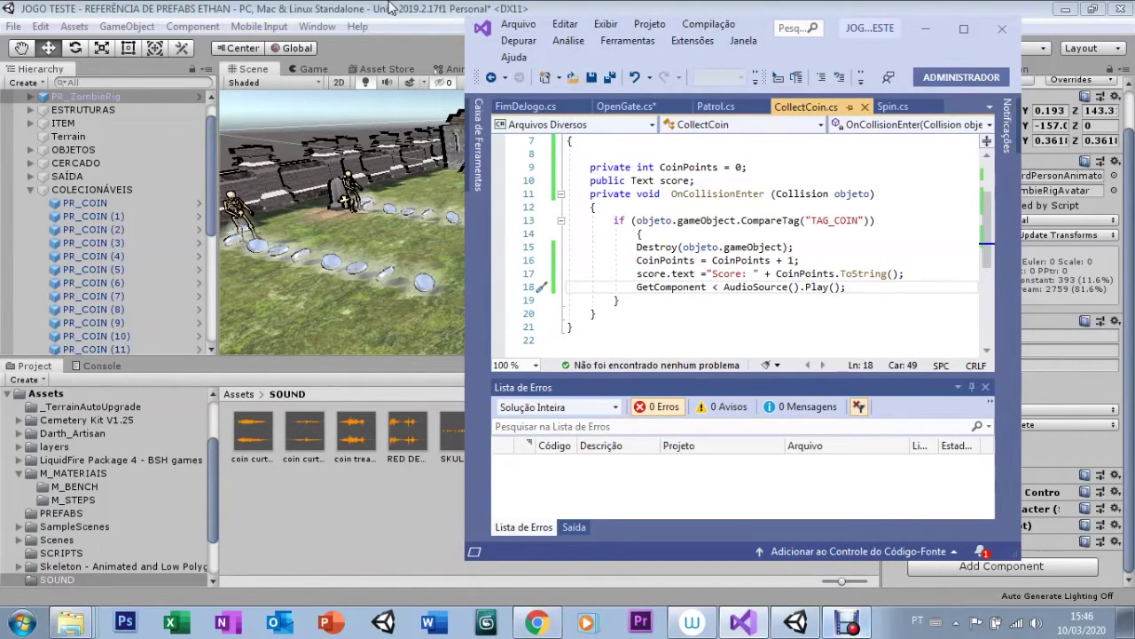
click(1072, 378)
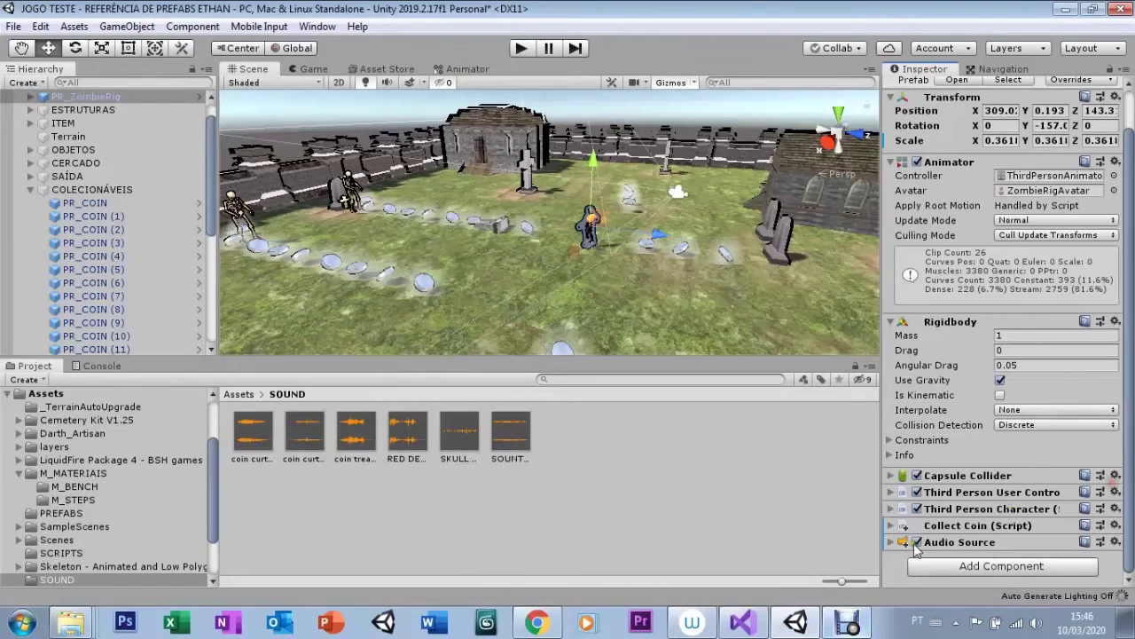
Step: Press Play and open the CS1955 and CS0201 errors at CollectCoin.cs line 18
click(890, 542)
mouse_move(1130, 324)
mouse_down()
mouse_move(1131, 429)
mouse_move(1132, 411)
mouse_up()
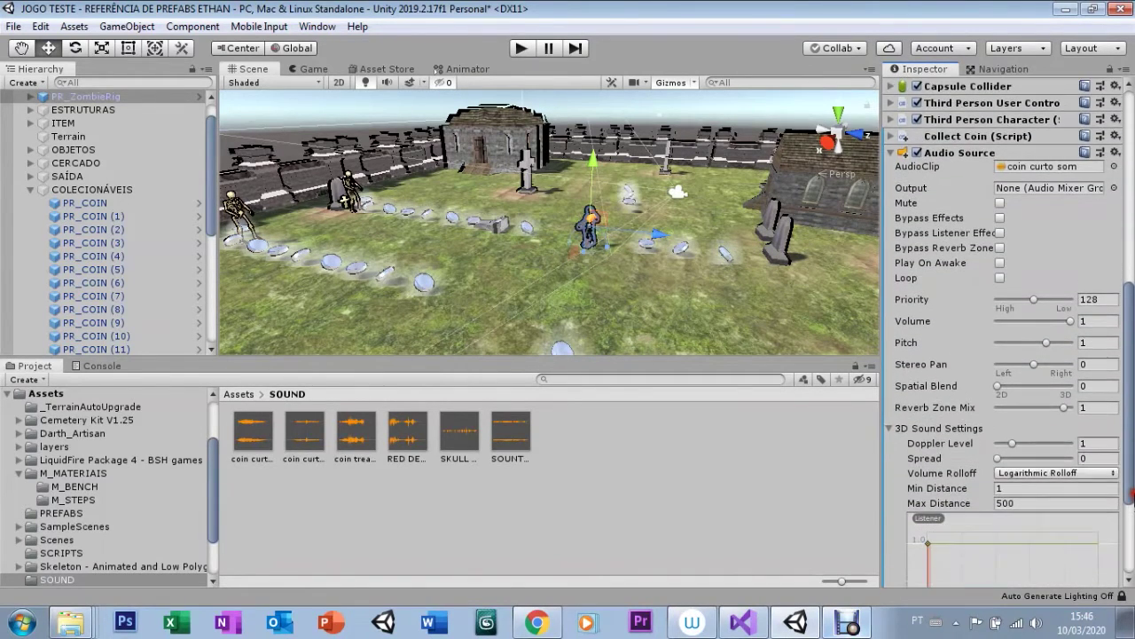
drag(1132, 412, 1132, 363)
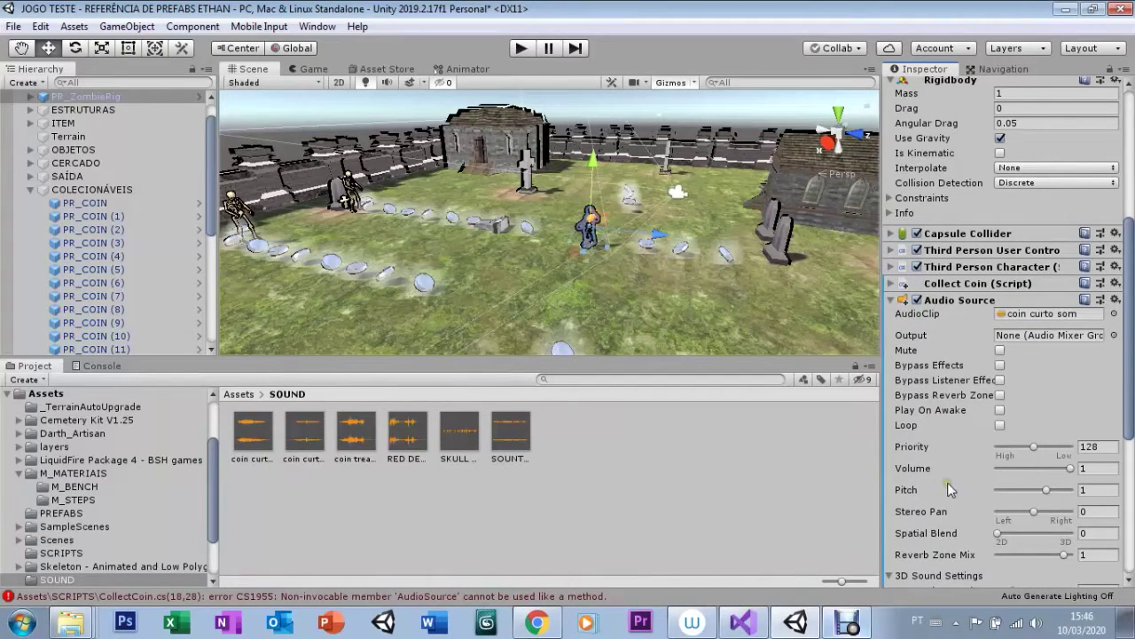
click(521, 49)
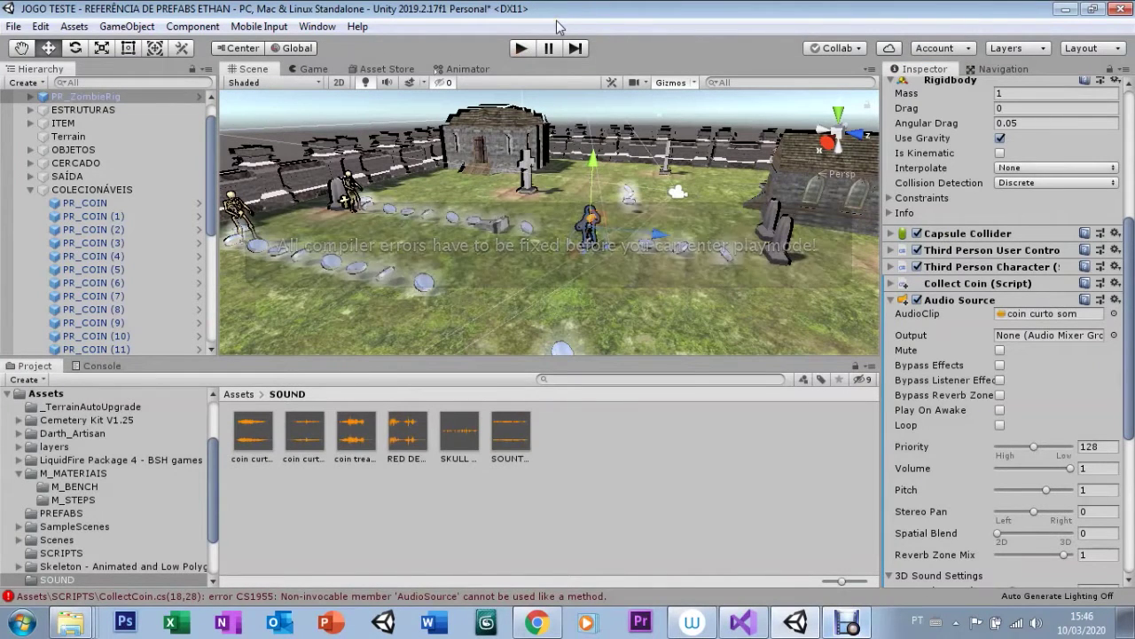
click(435, 597)
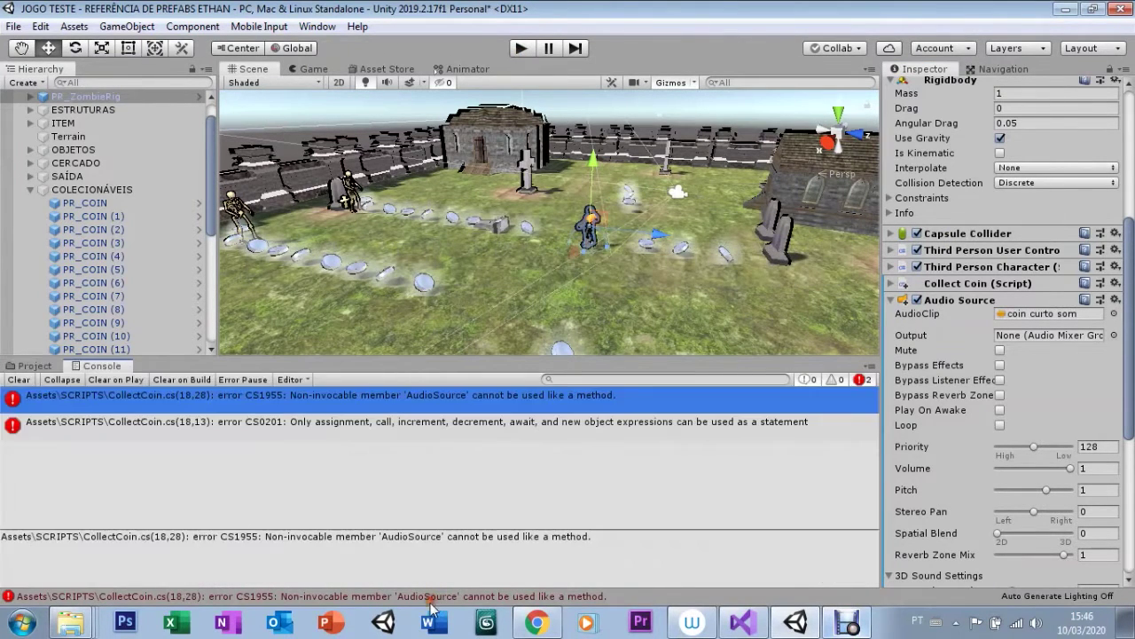
double_click(421, 402)
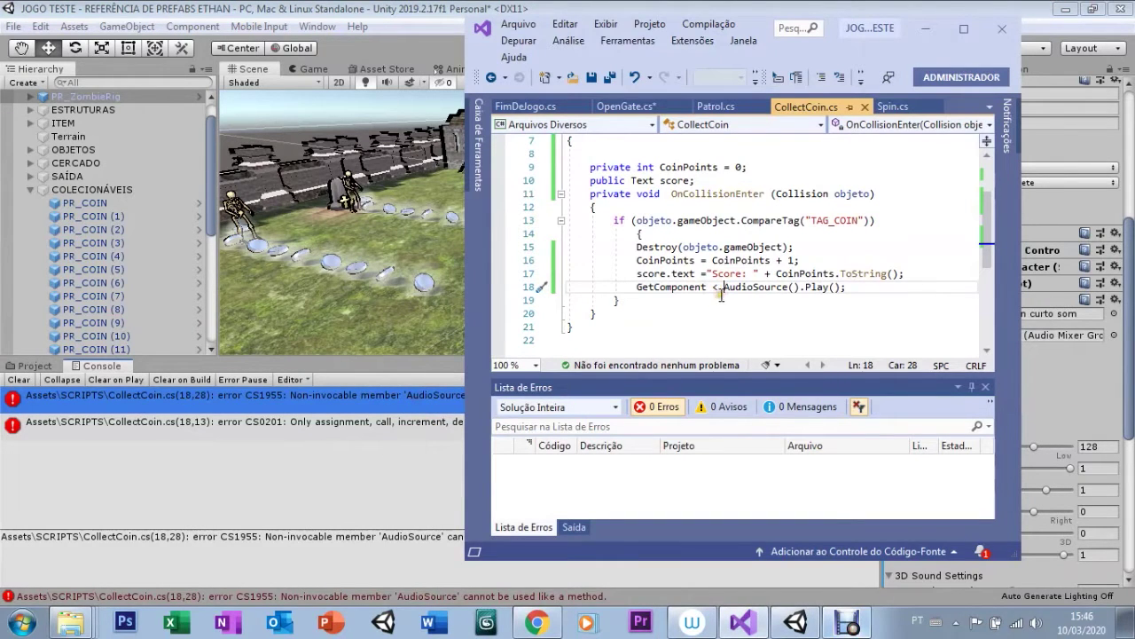
Step: Fix line 18 to GetComponent<AudioSource>().Play(); save CollectCoin.cs, and return to Unity
key(BackSpace)
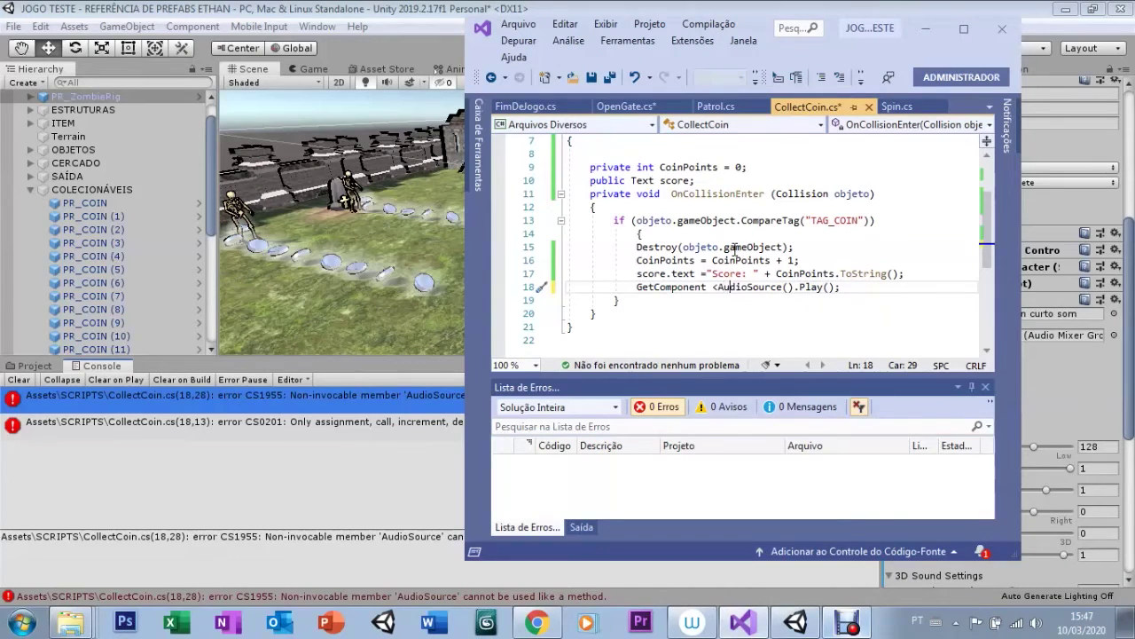
text(>)
click(591, 77)
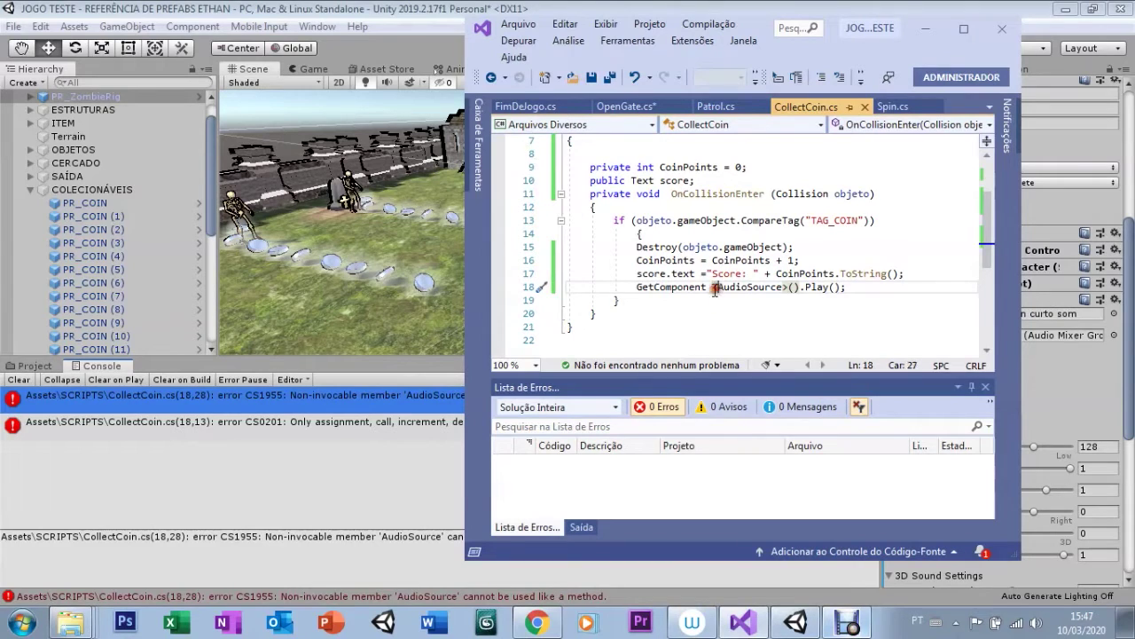
click(784, 286)
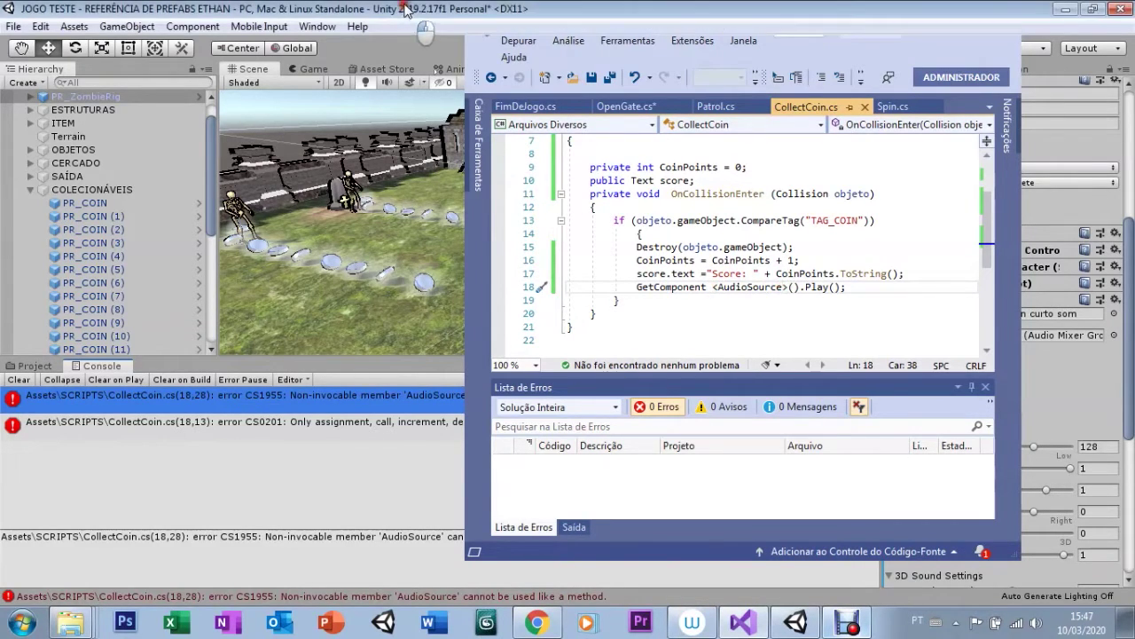
click(51, 401)
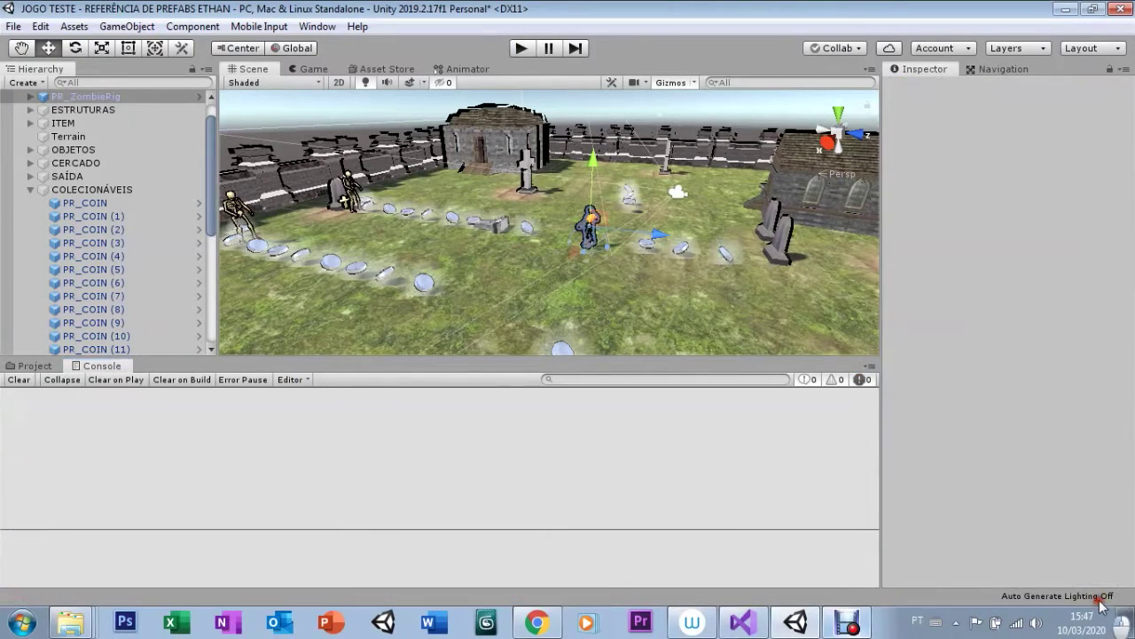
Step: Run the game and walk the character through the graveyard collecting coins to test the sound
click(34, 365)
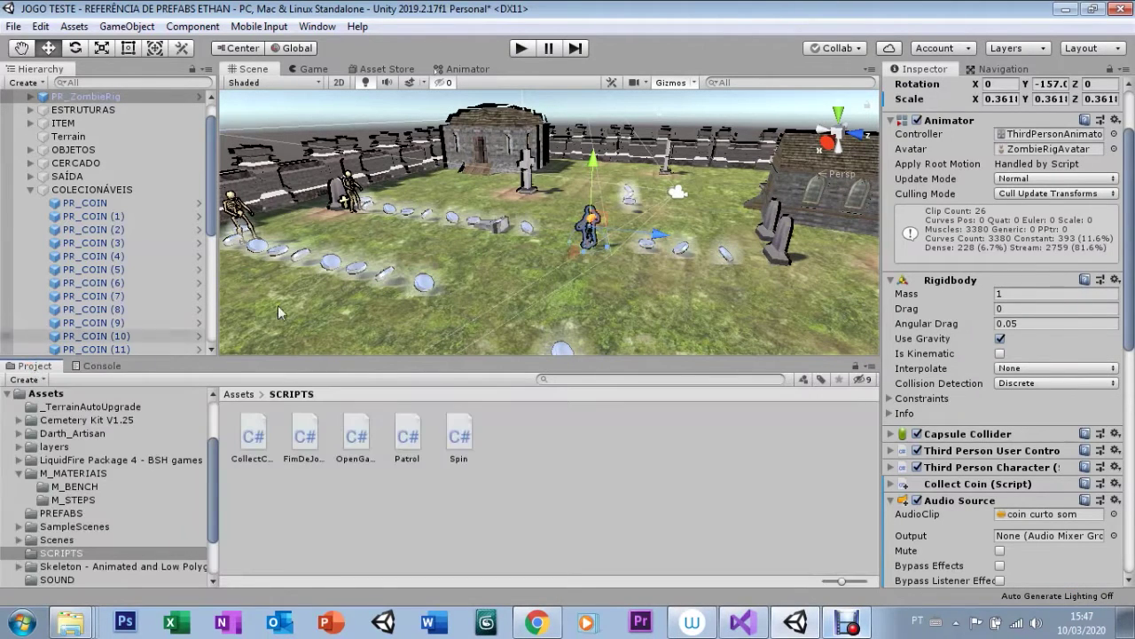
click(516, 52)
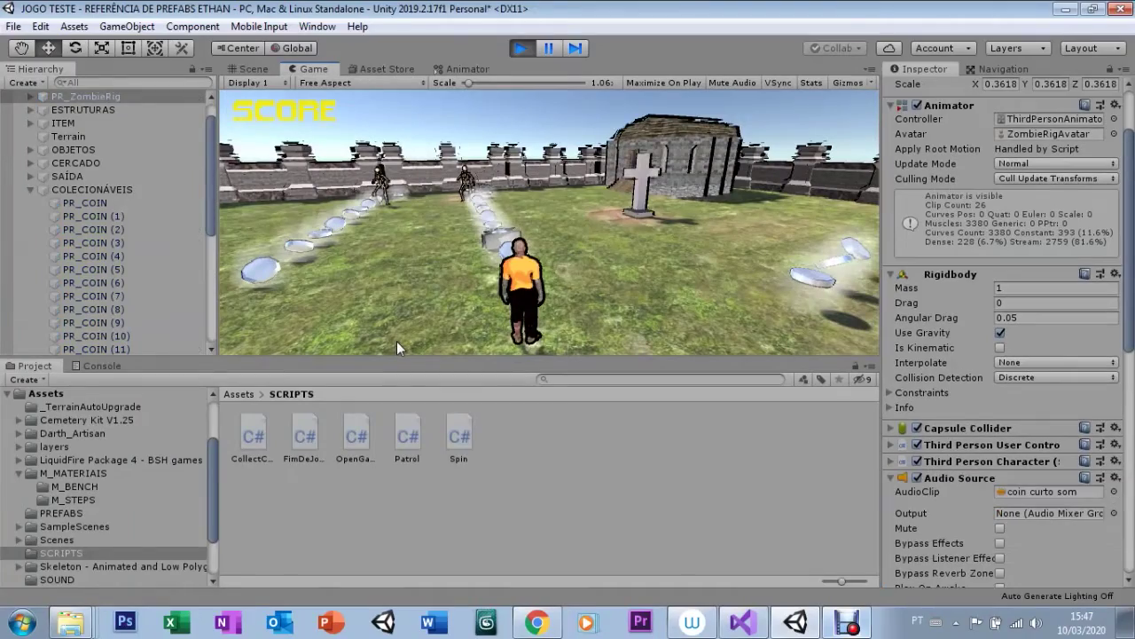
key(s)
key(w)
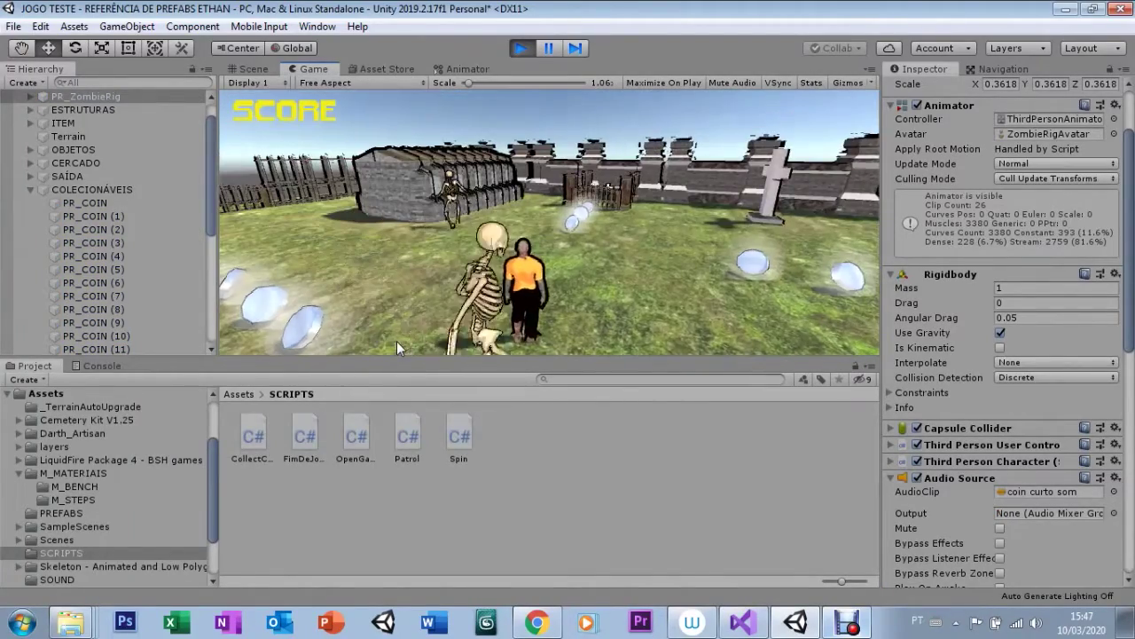
key(w)
key(w)
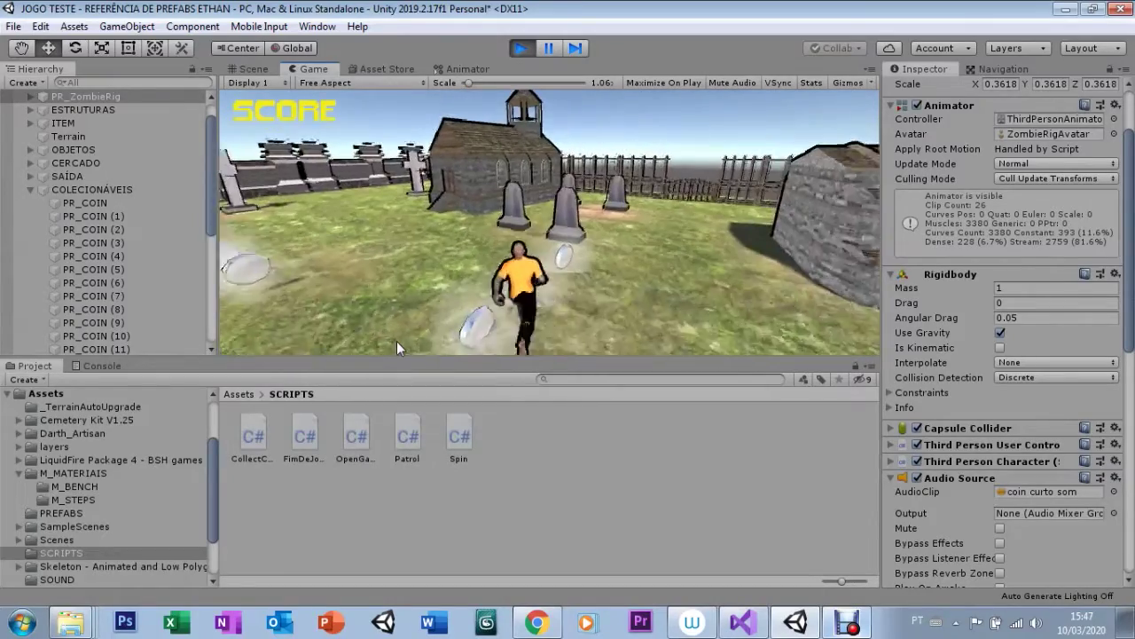
key(w)
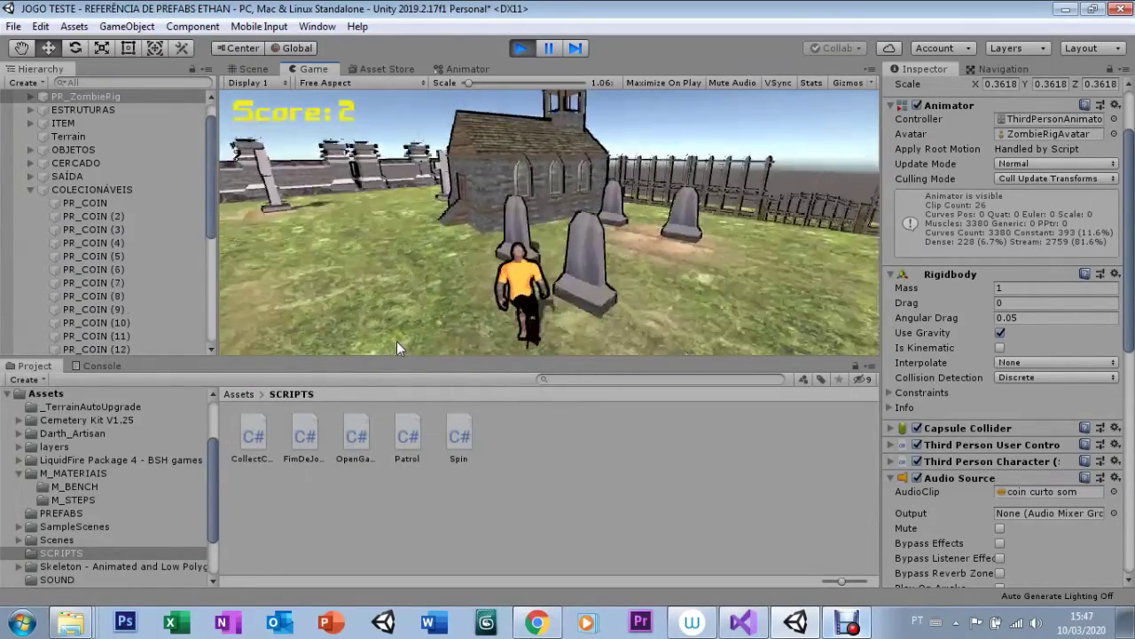
key(w)
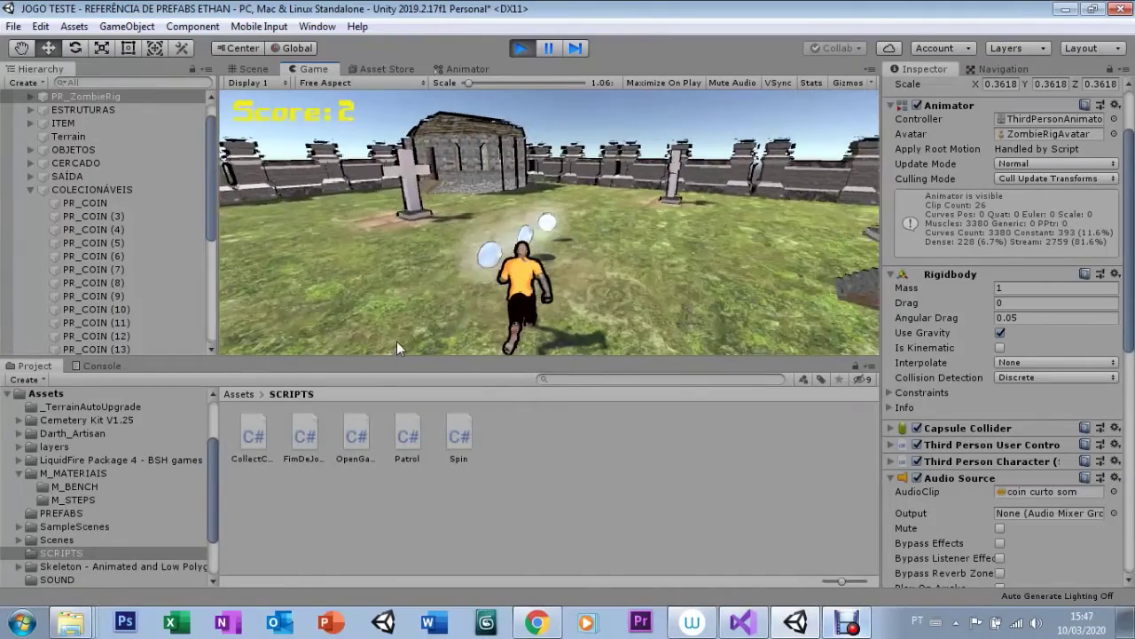
key(w)
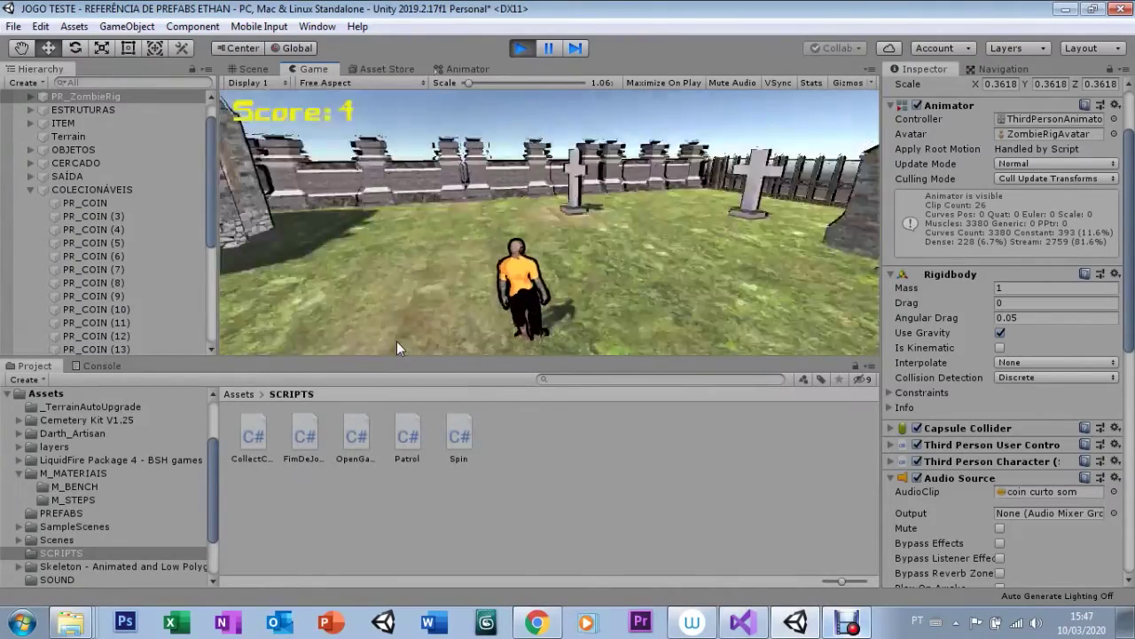
key(w)
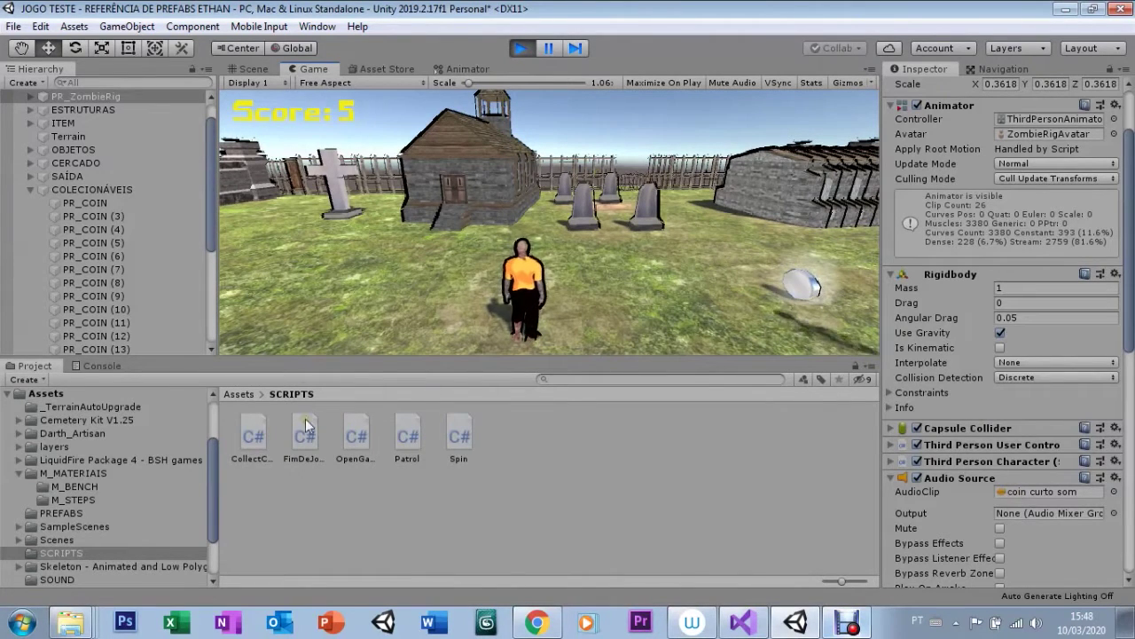
Step: Open the SCRIPTS folder from Assets and stop the test run
click(236, 393)
double_click(745, 446)
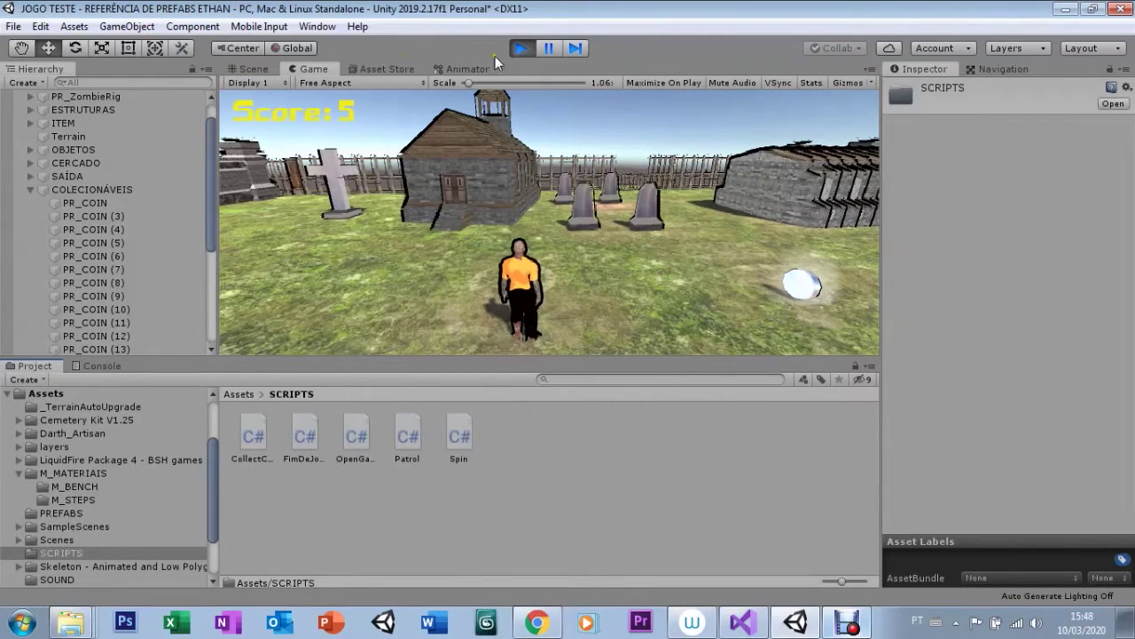
click(530, 49)
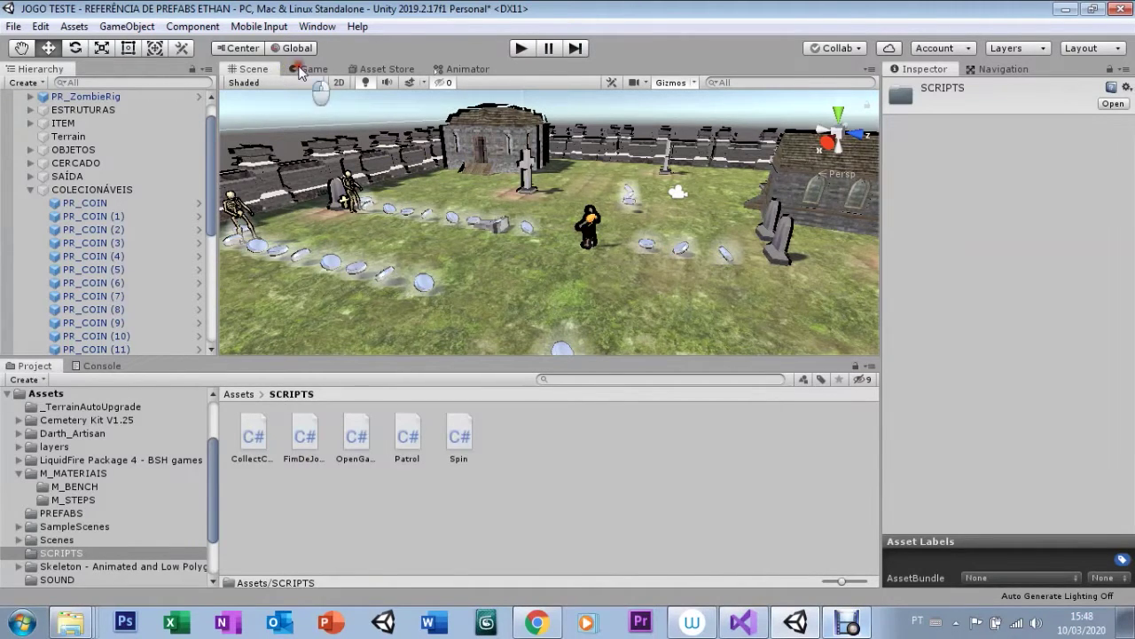
Step: Select PR_ZombieRig and preview the coin curto2 clip in the SOUND folder
click(299, 69)
click(250, 66)
click(588, 235)
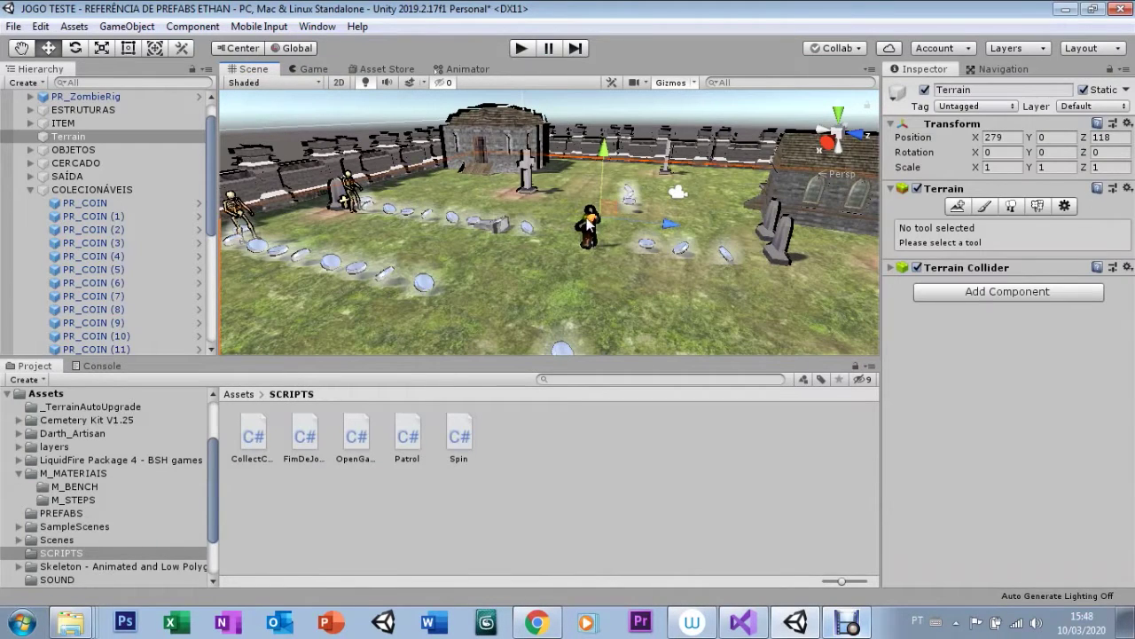
click(588, 226)
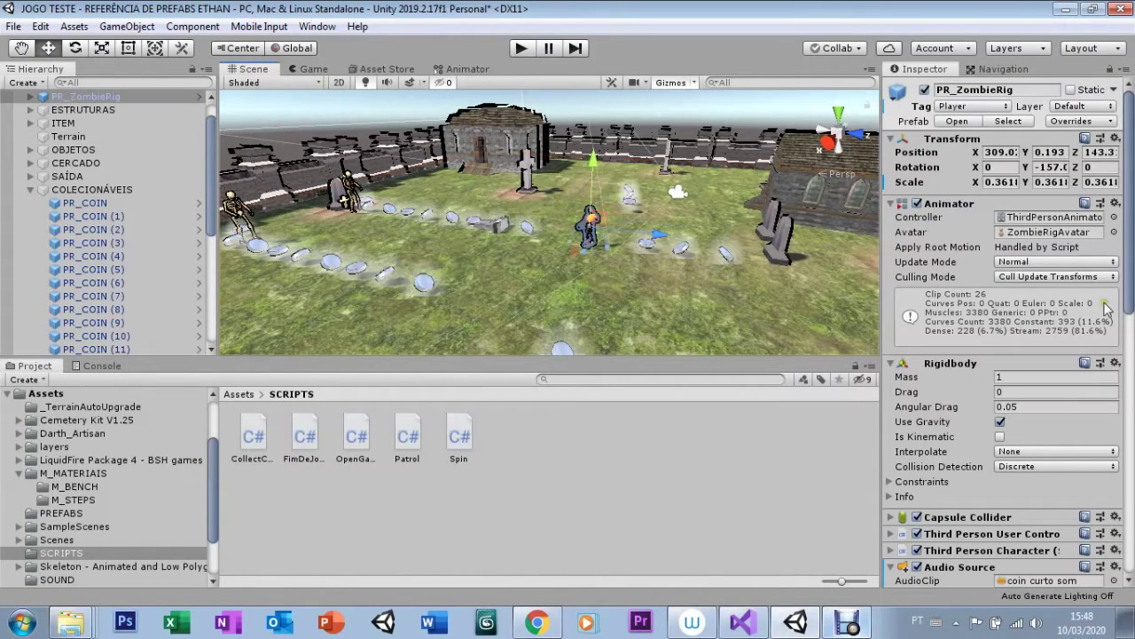
scroll(1064, 354, down, 5)
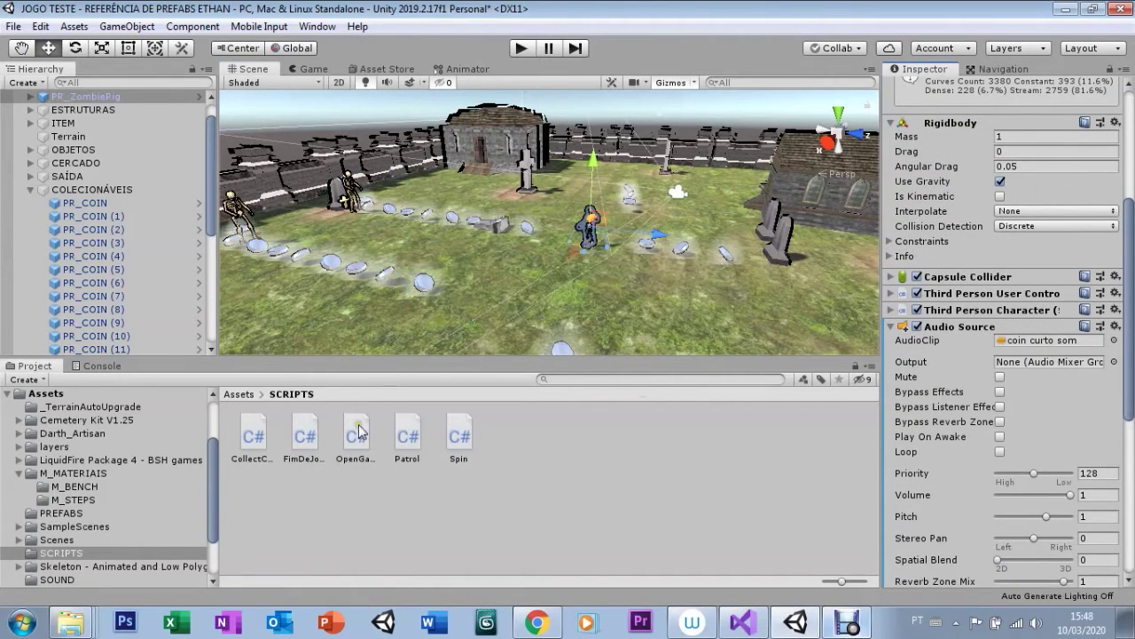
click(239, 394)
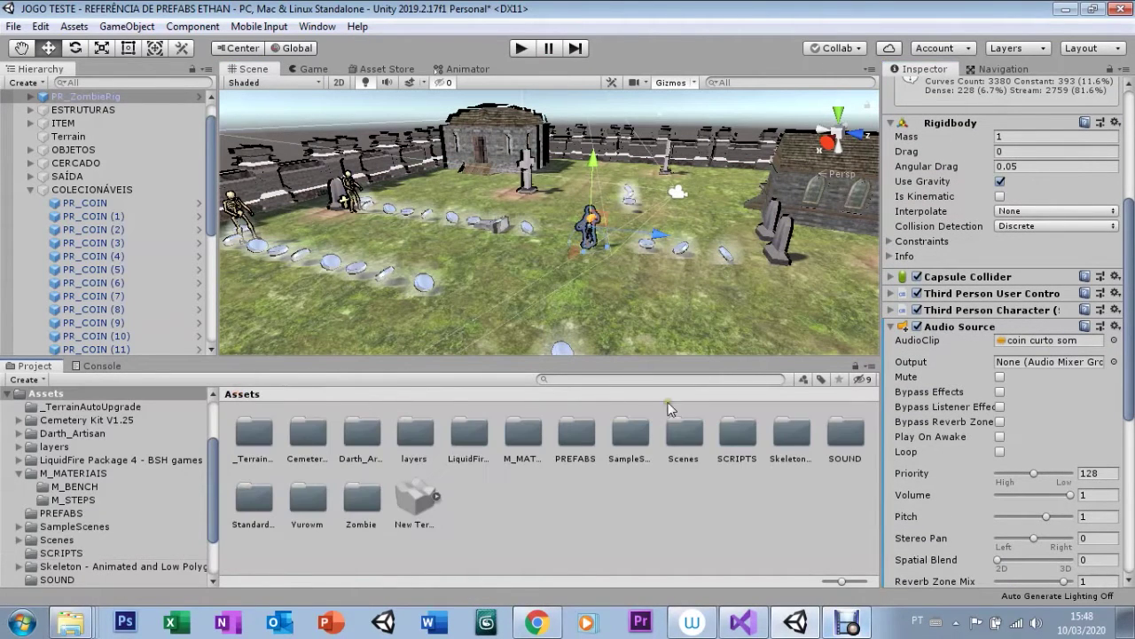
double_click(836, 451)
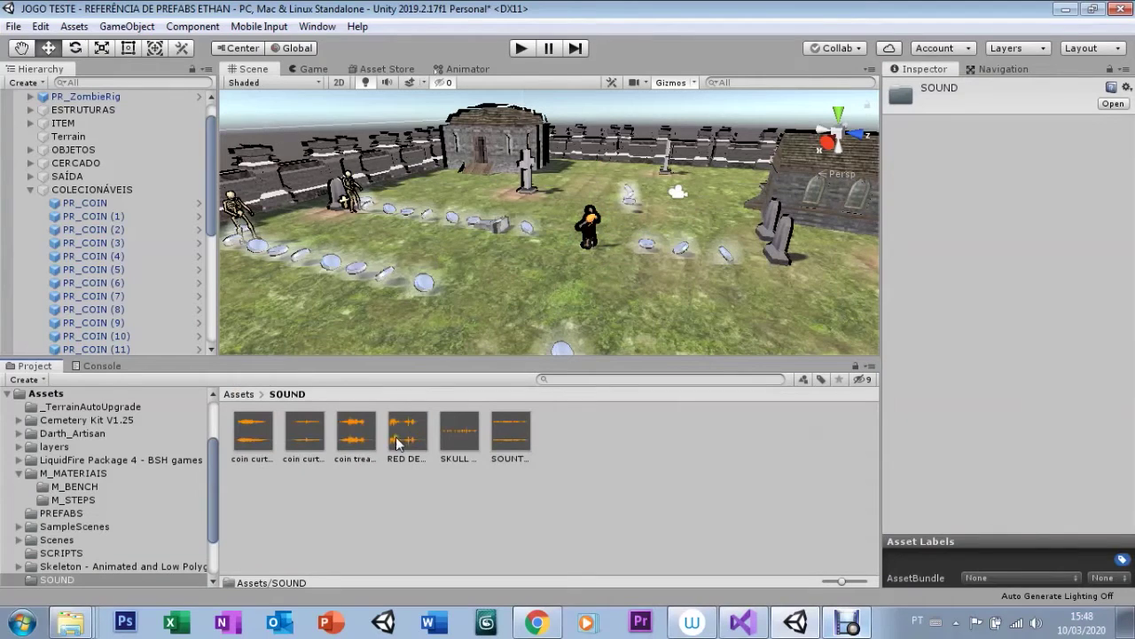
click(308, 436)
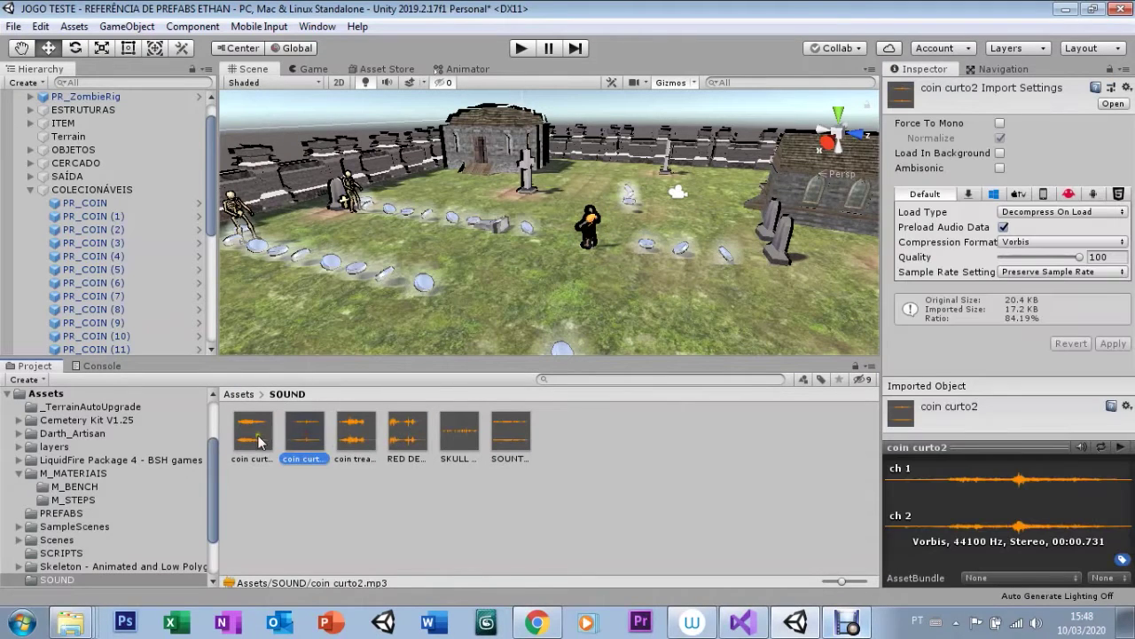
click(1120, 450)
click(1121, 449)
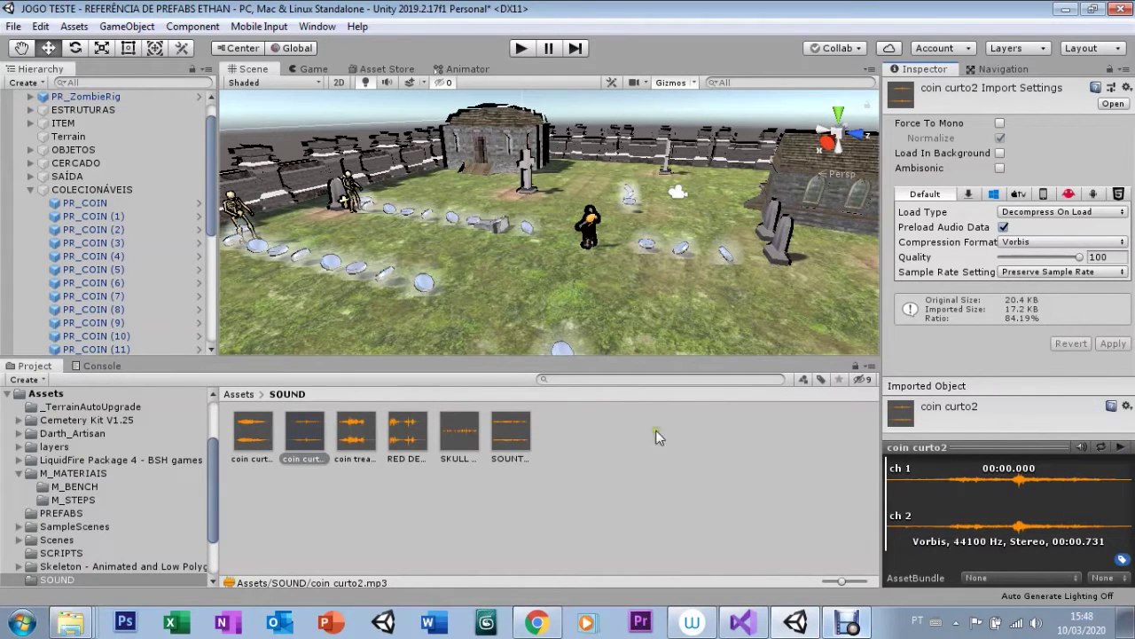
Step: Set coin curto2 as the zombie's Audio Source clip and start Play mode
click(588, 229)
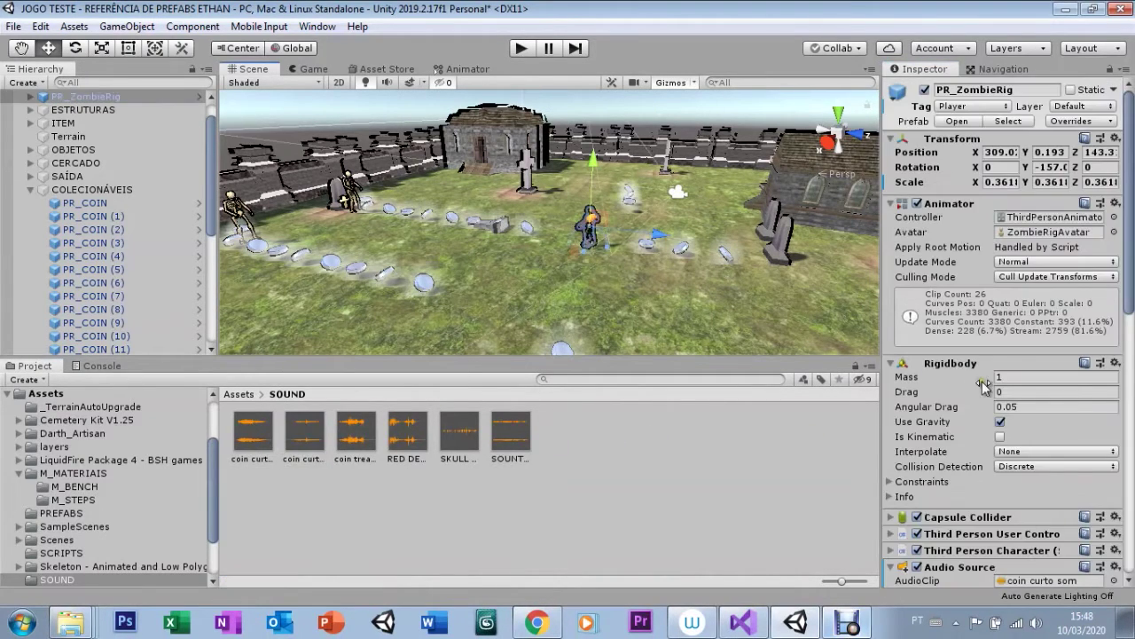
drag(1128, 311, 1128, 399)
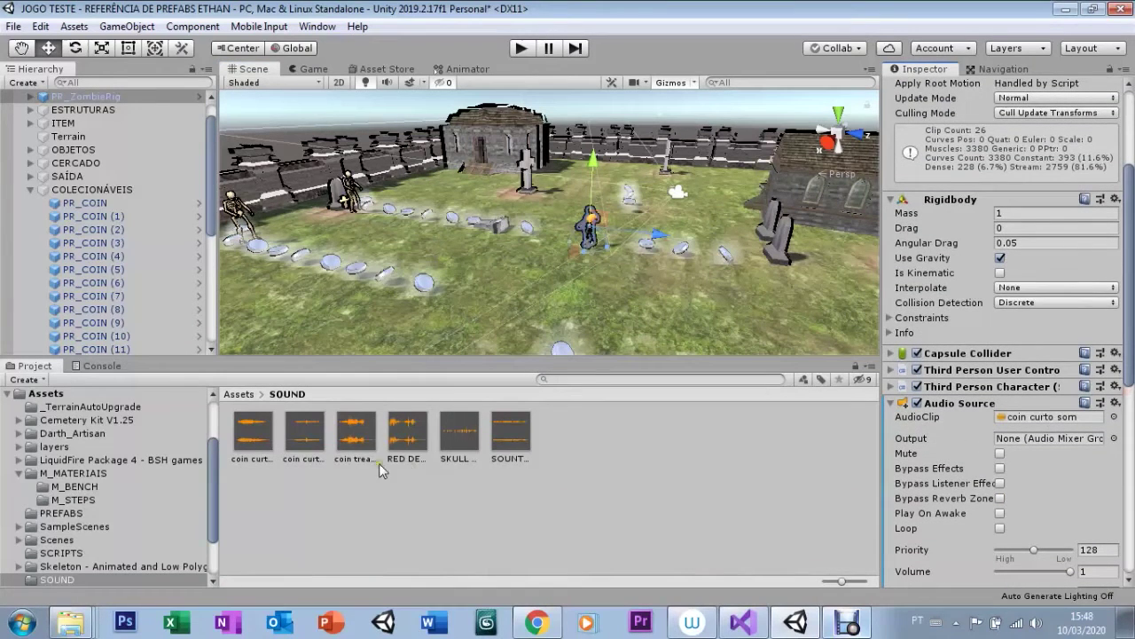
drag(310, 443, 1039, 422)
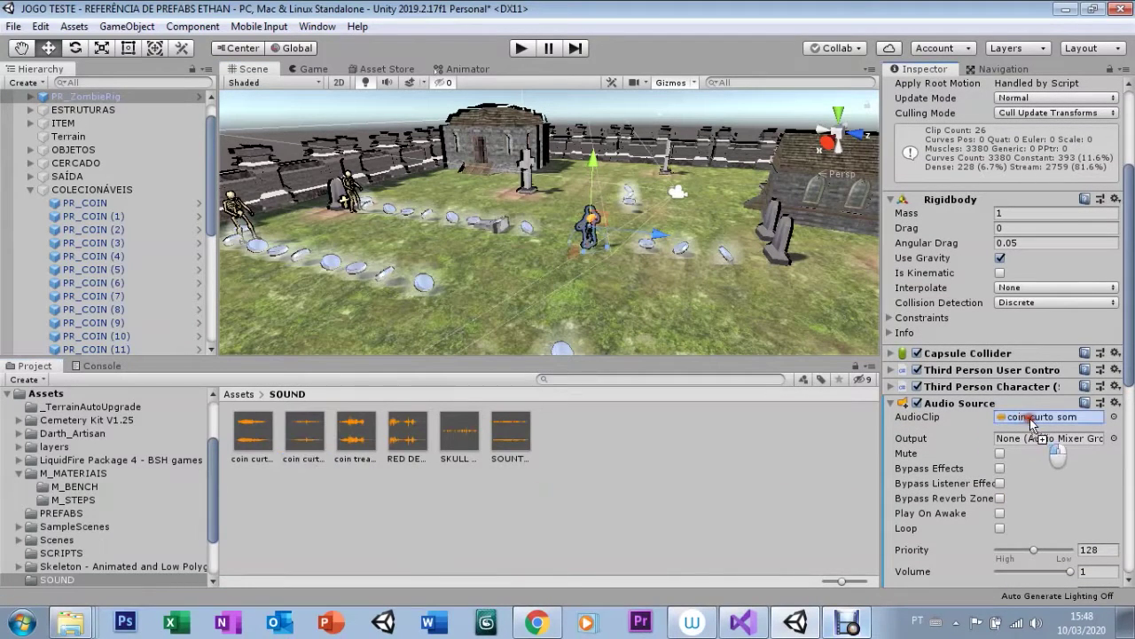
click(522, 48)
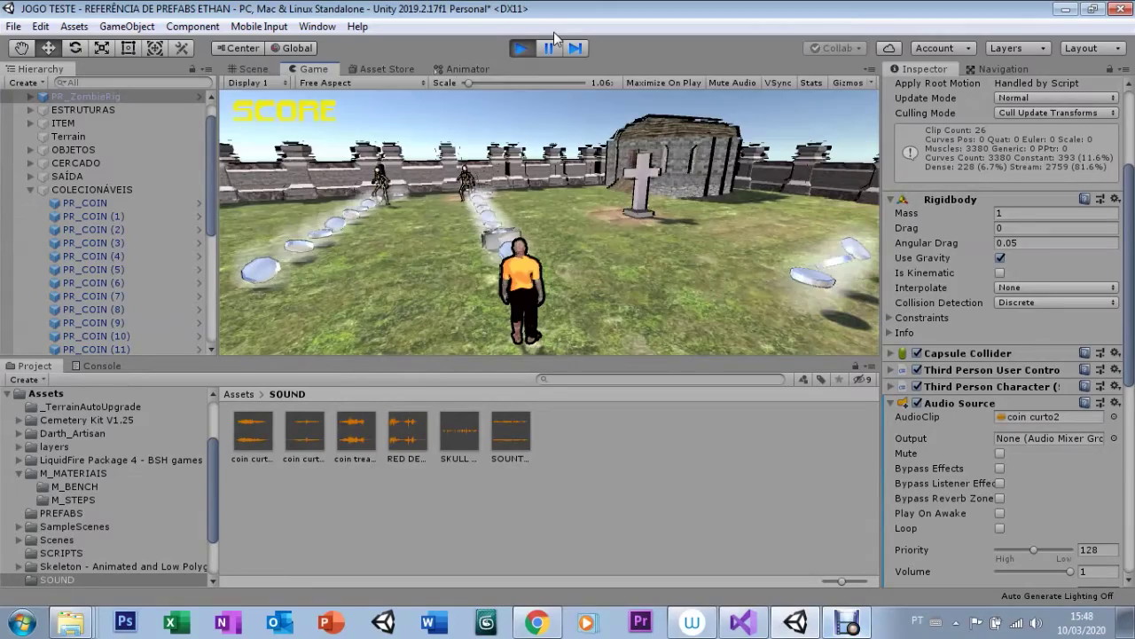
Step: Run the character with WASD through the coin trail to a score of 8, then stop Play mode
key(a)
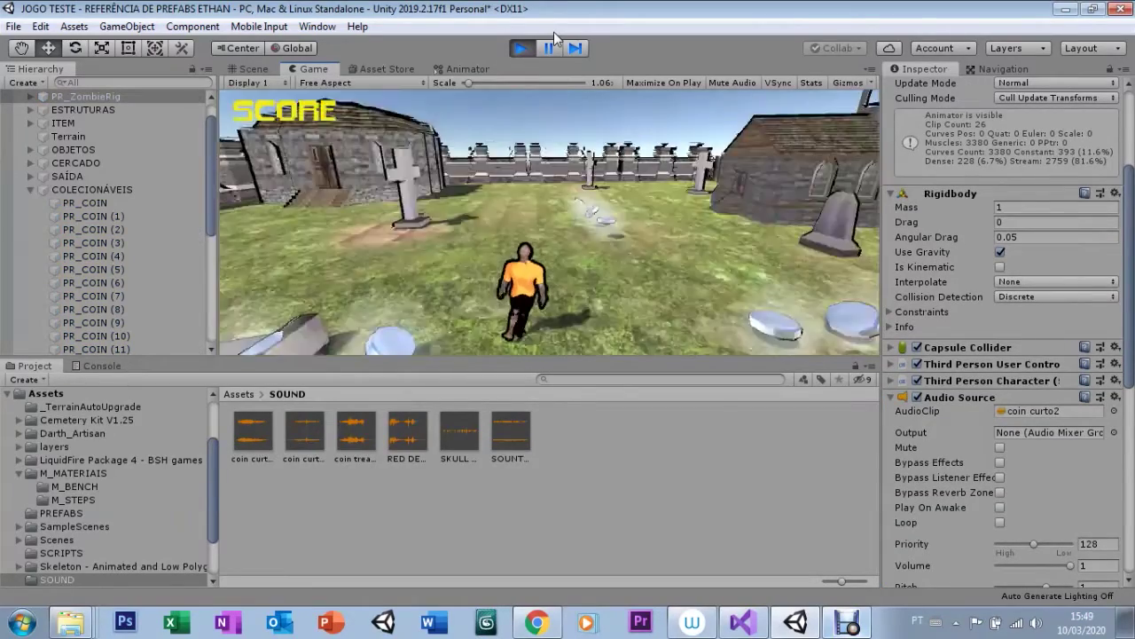
key(a)
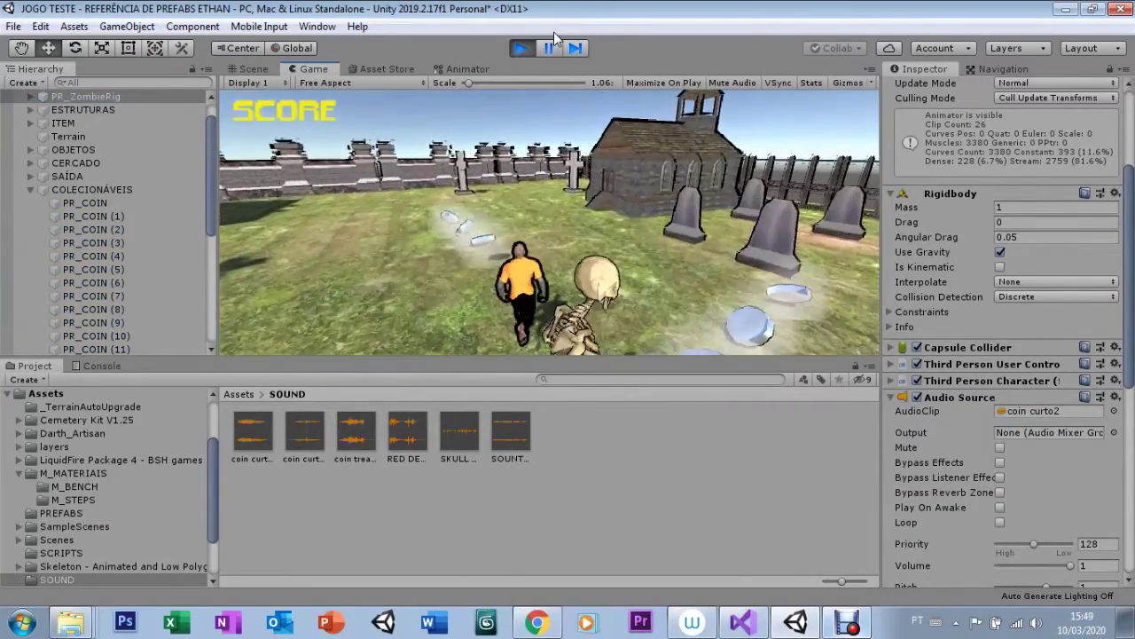
key(w)
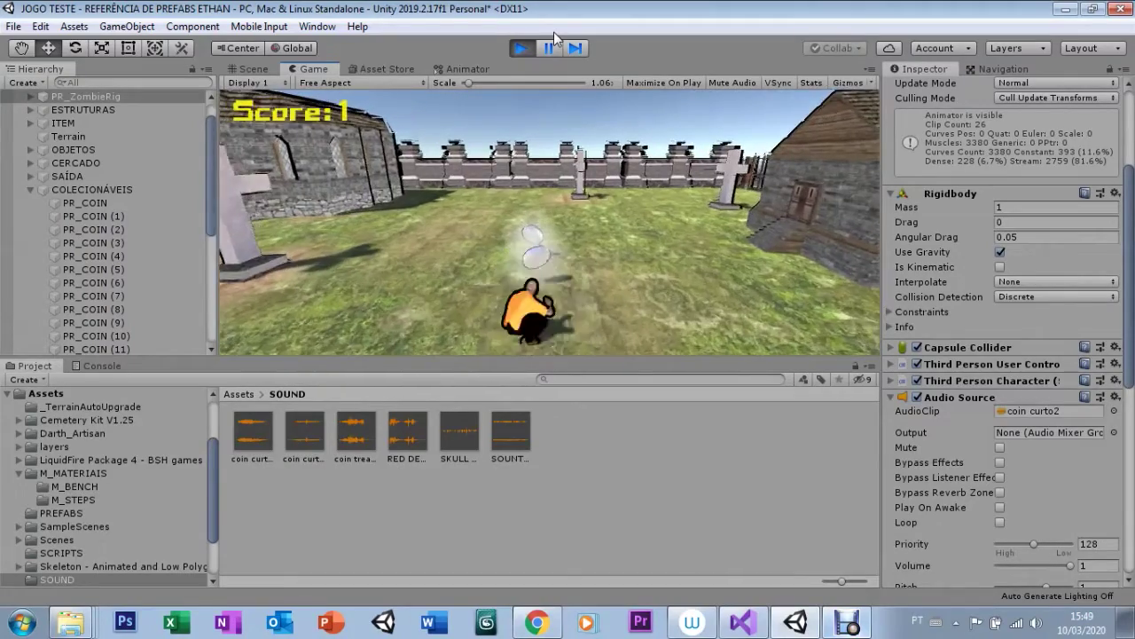
key(d)
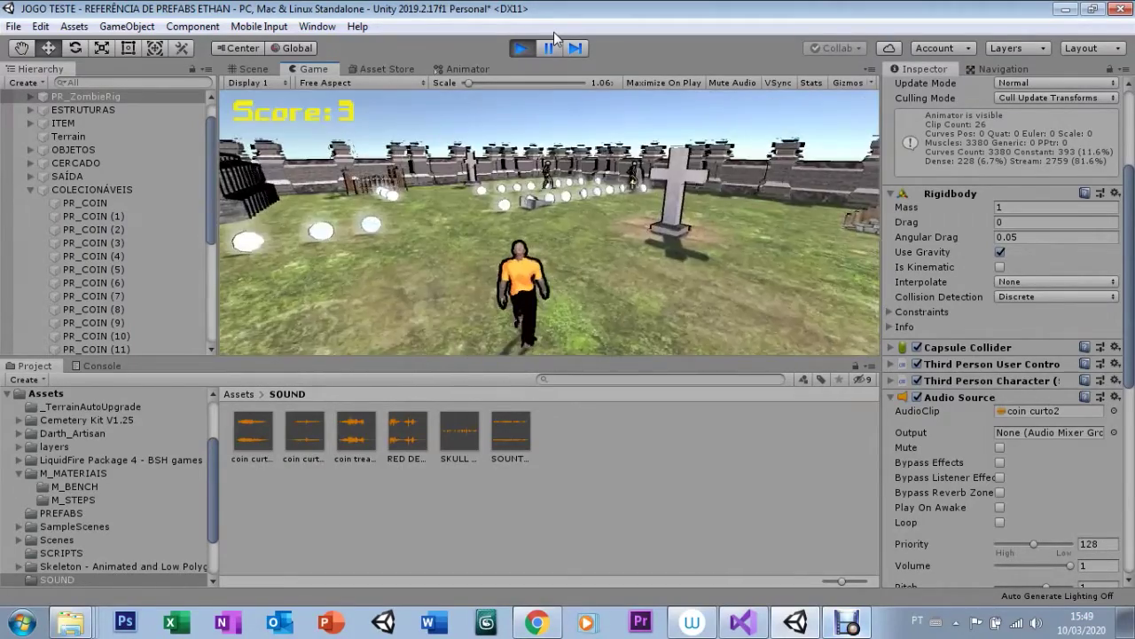
key(a)
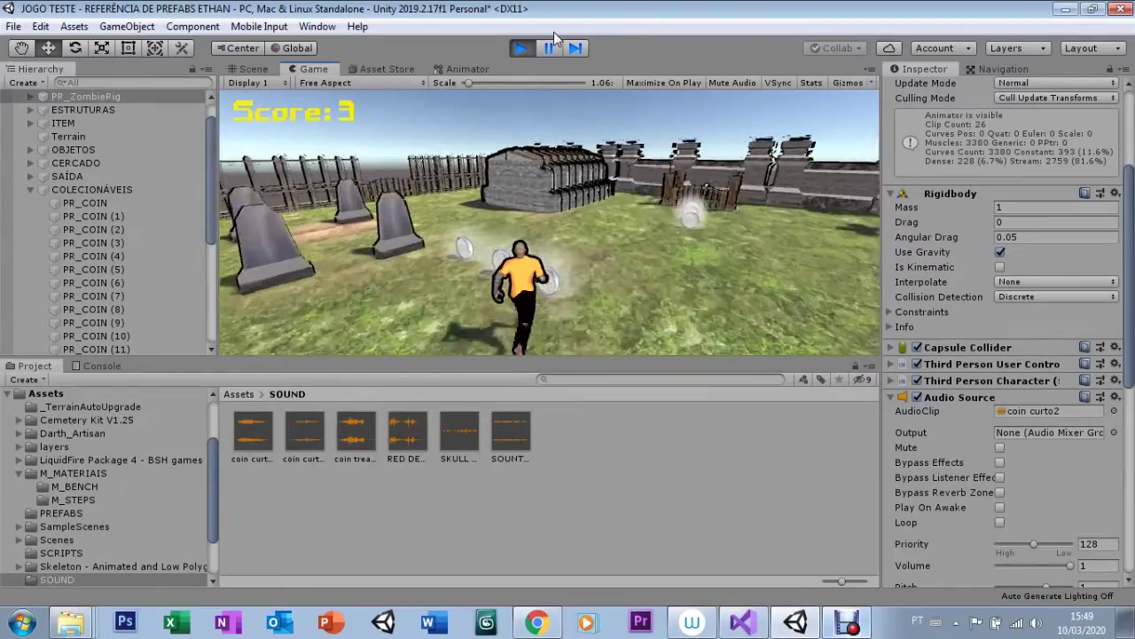
key(d)
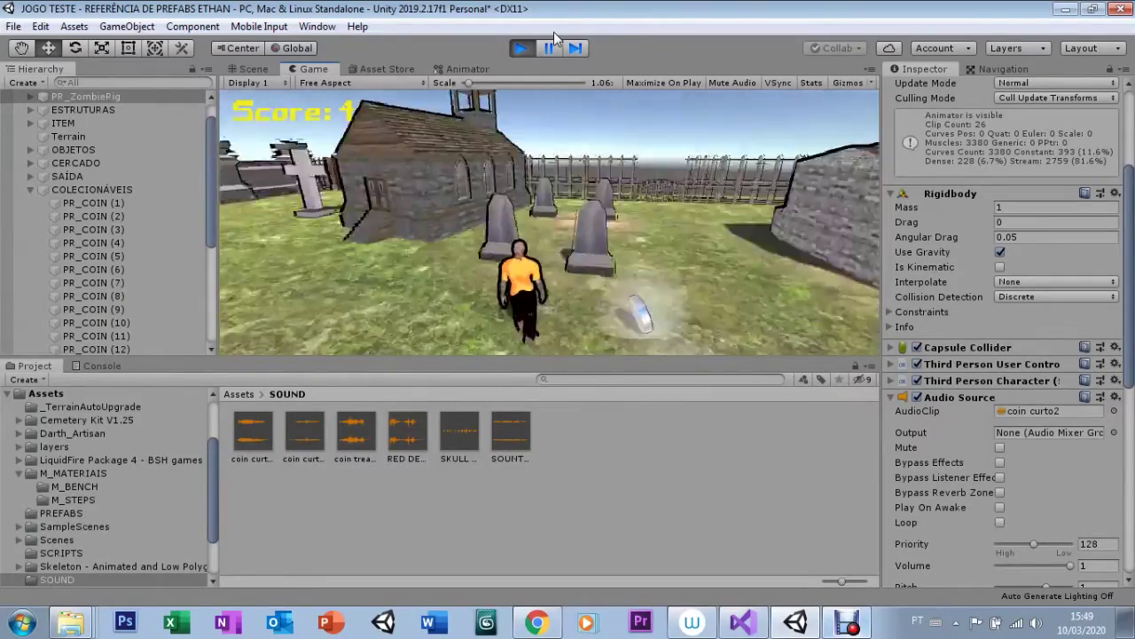
key(d)
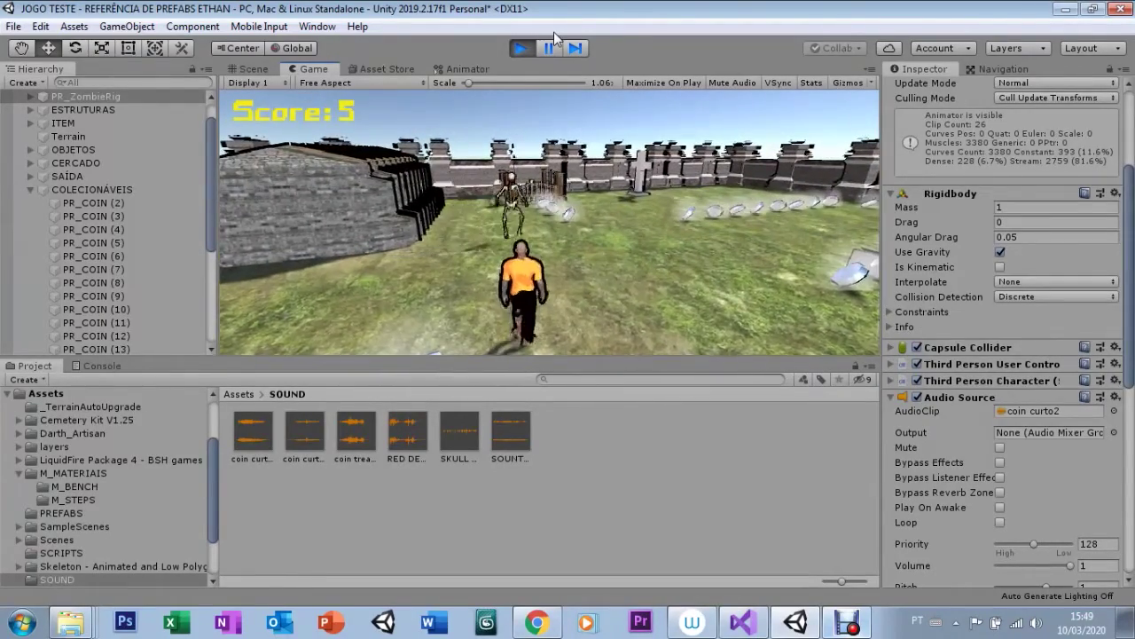
key(d)
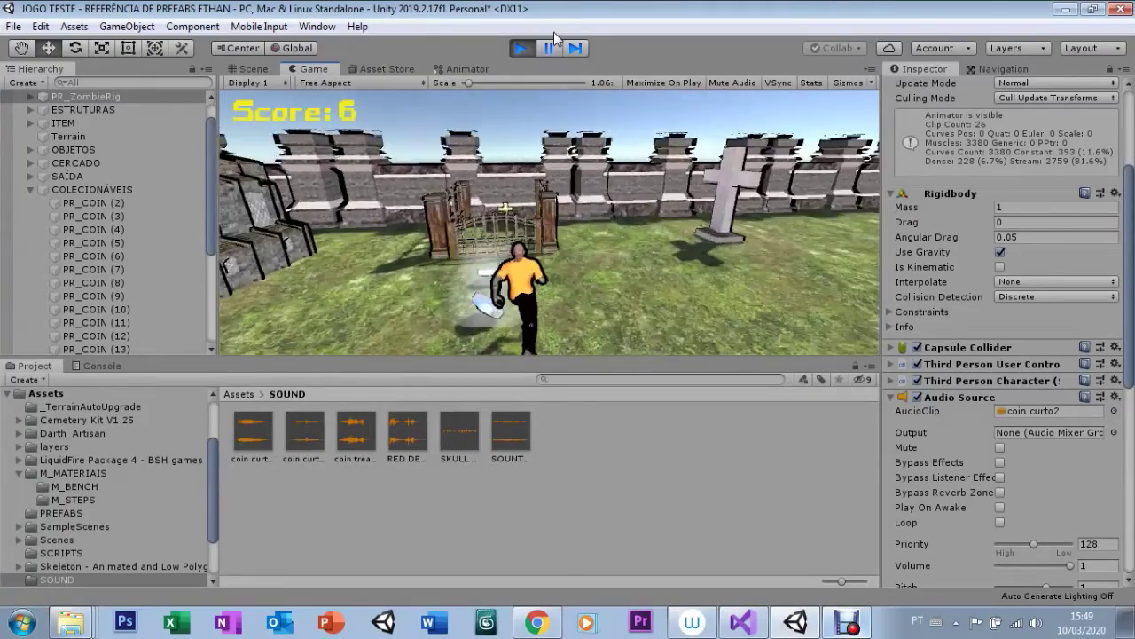
key(d)
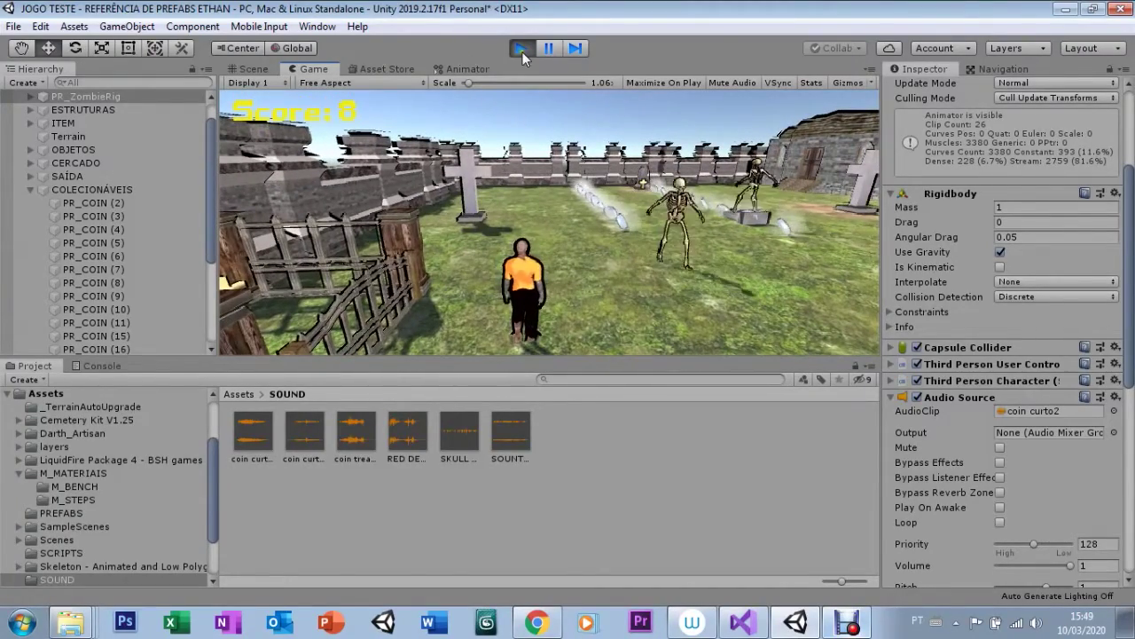
click(522, 48)
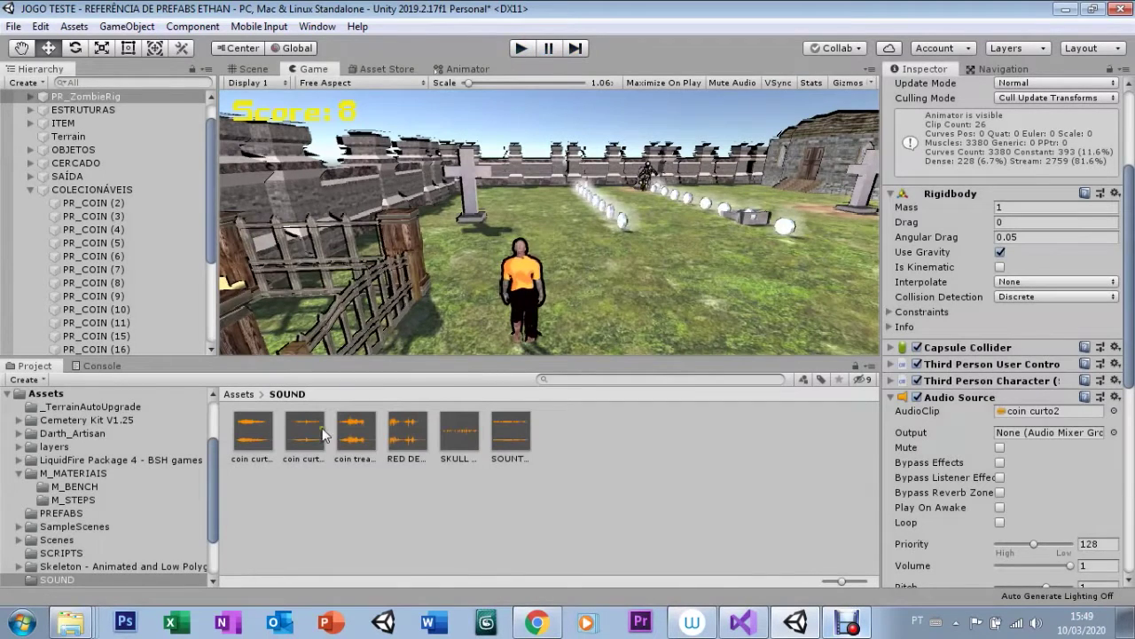
Step: Set the character's clip back to coin curto som at volume 0.74, then select PR_Grave 5 (3)
drag(249, 435, 1025, 424)
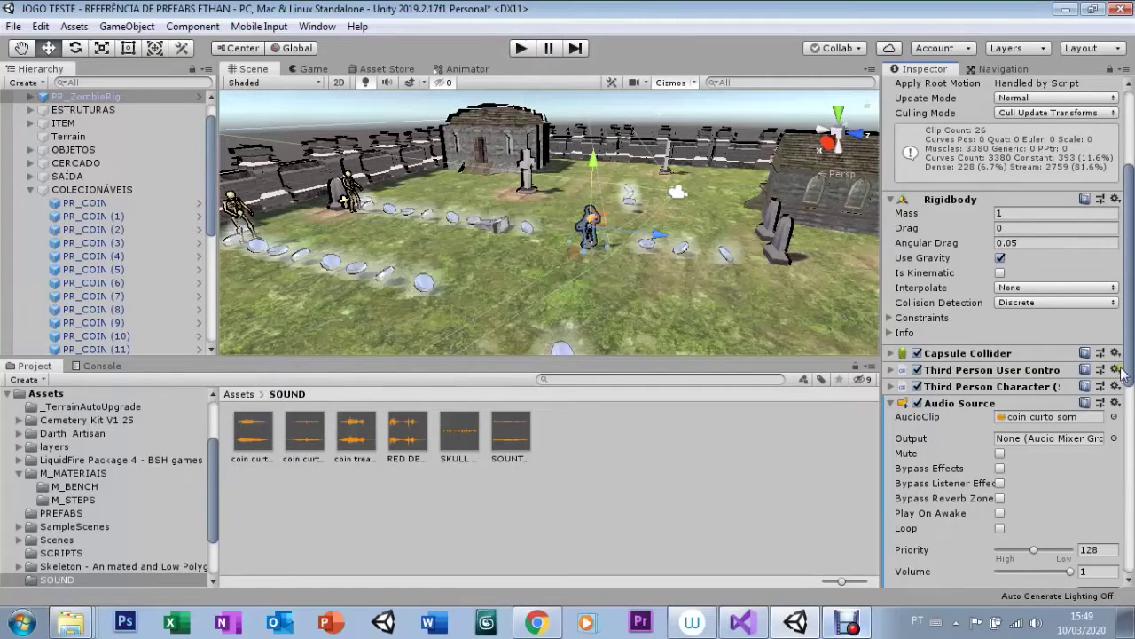
scroll(1095, 426, down, 3)
drag(1069, 464, 1053, 465)
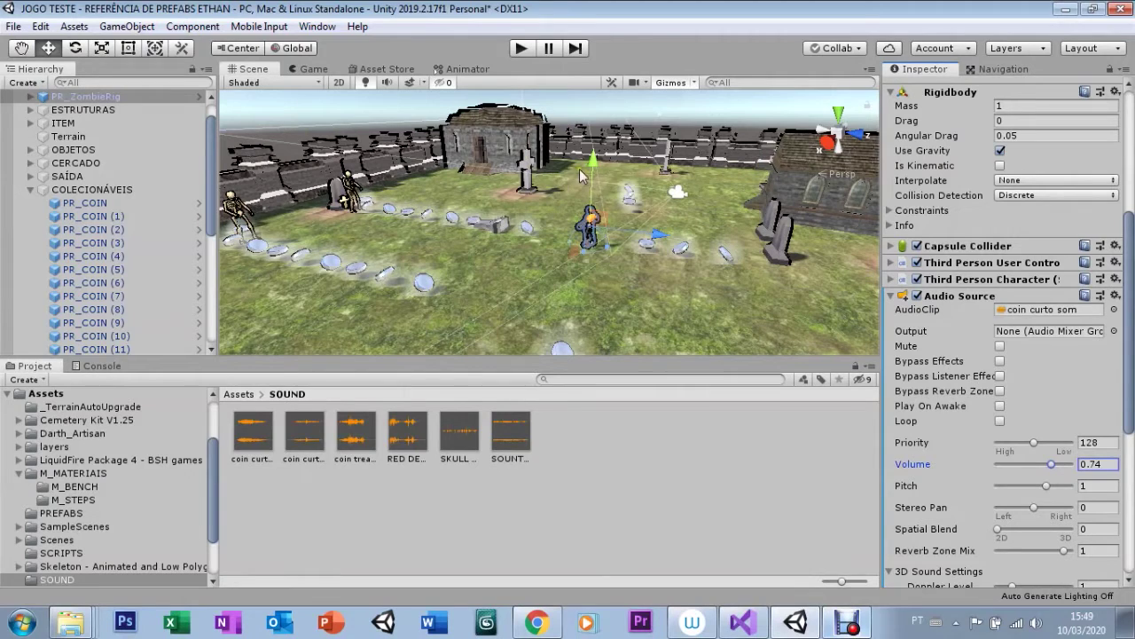
click(667, 164)
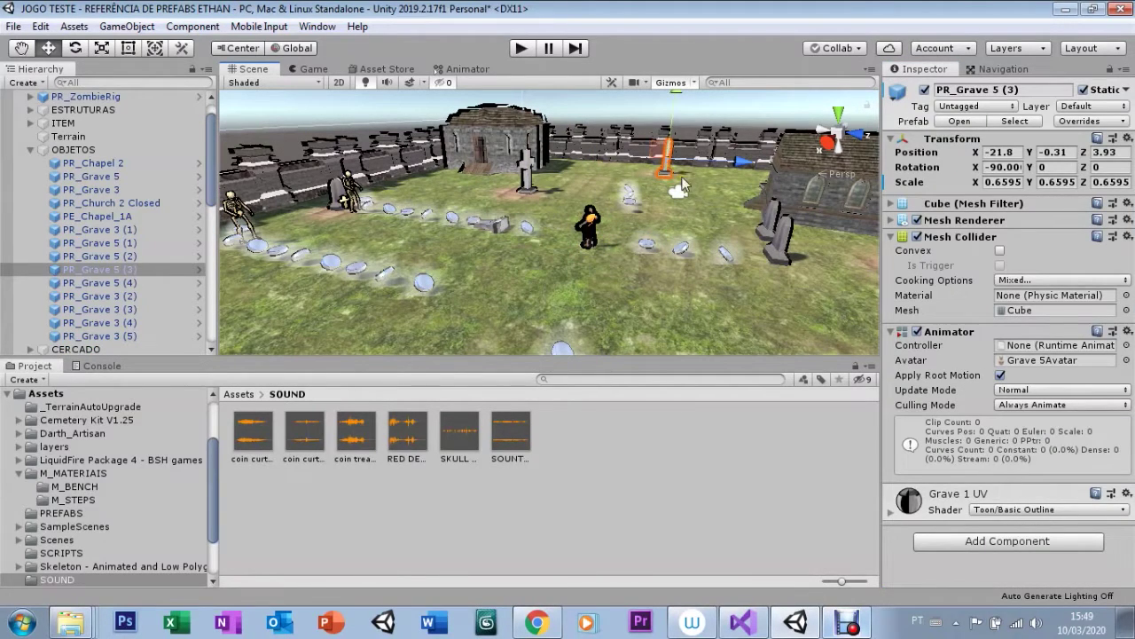
Step: Add an Audio Source to the grave with Spatial Blend 1 and Play On Awake toggled
click(970, 542)
click(971, 533)
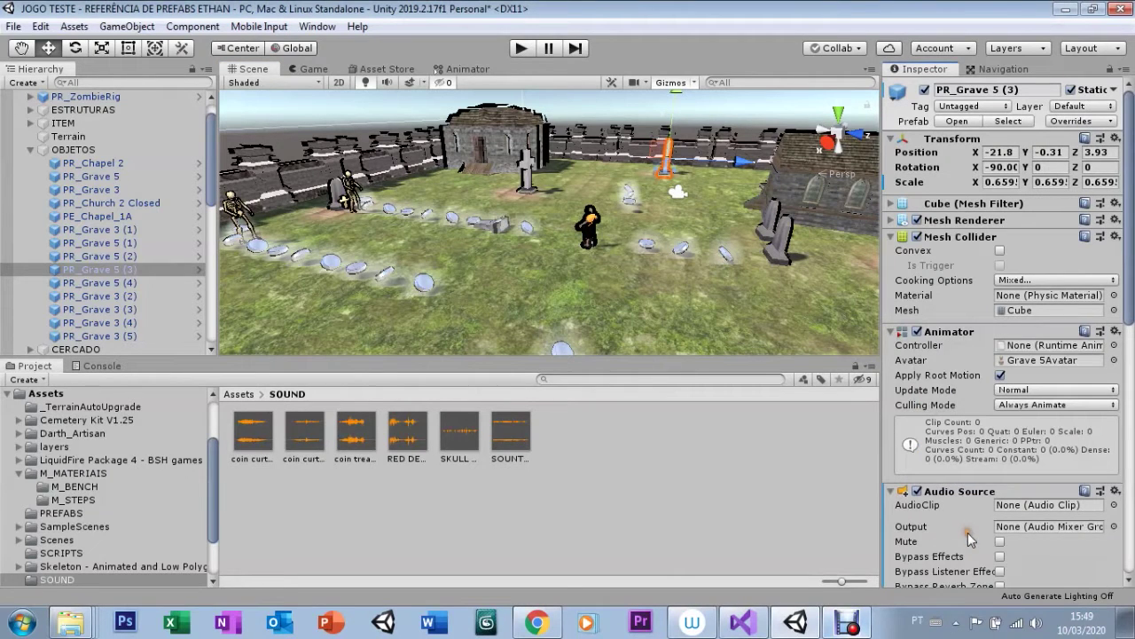
drag(1130, 291, 1122, 443)
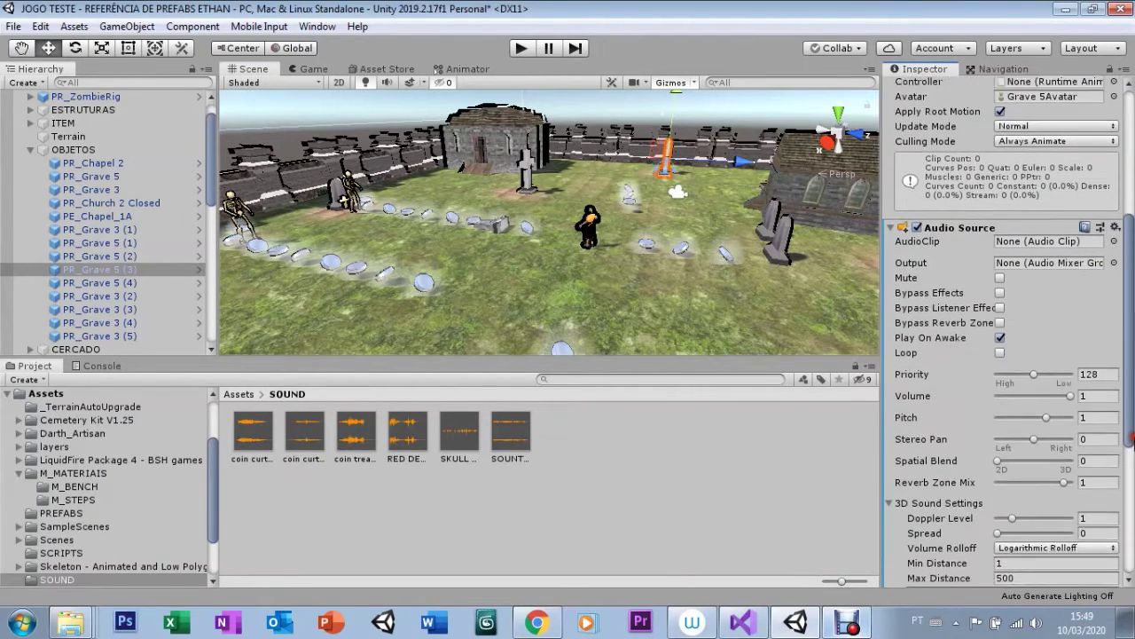
drag(997, 438, 1049, 439)
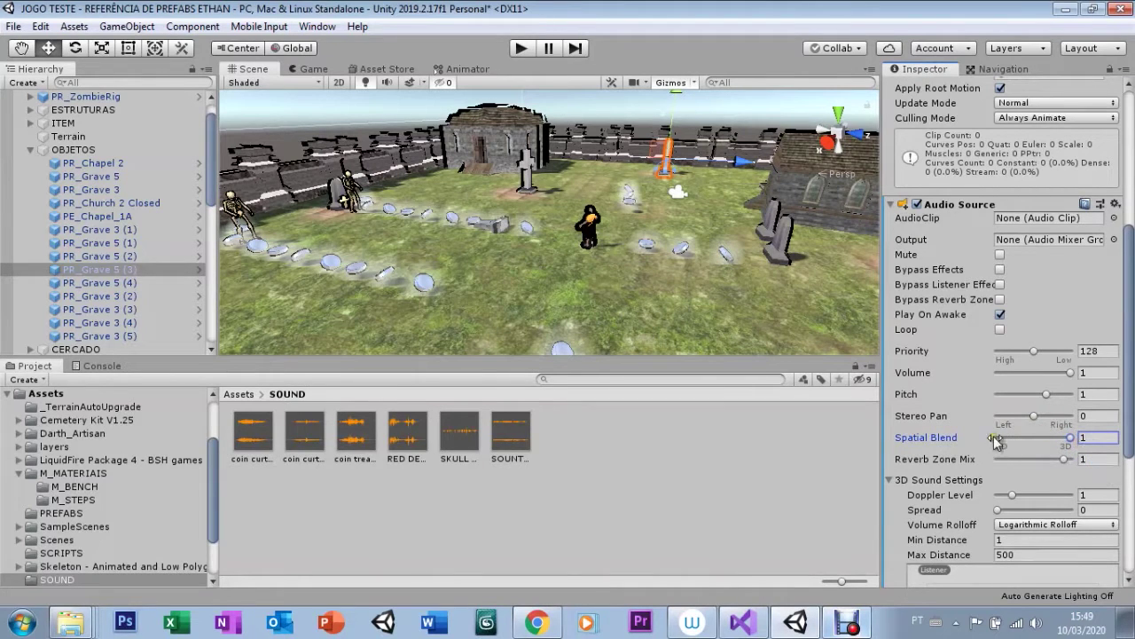
click(998, 313)
Step: Assign SOUNTRACK JOGO as the grave's audio clip and play-test the game
drag(503, 430, 1017, 227)
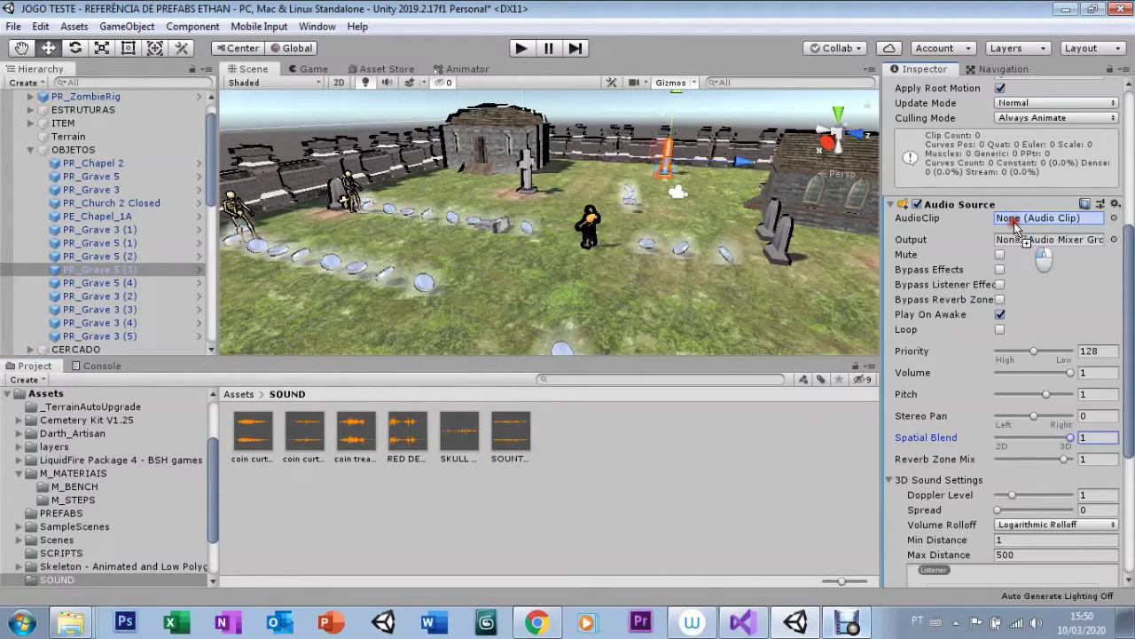
drag(1015, 222, 1017, 224)
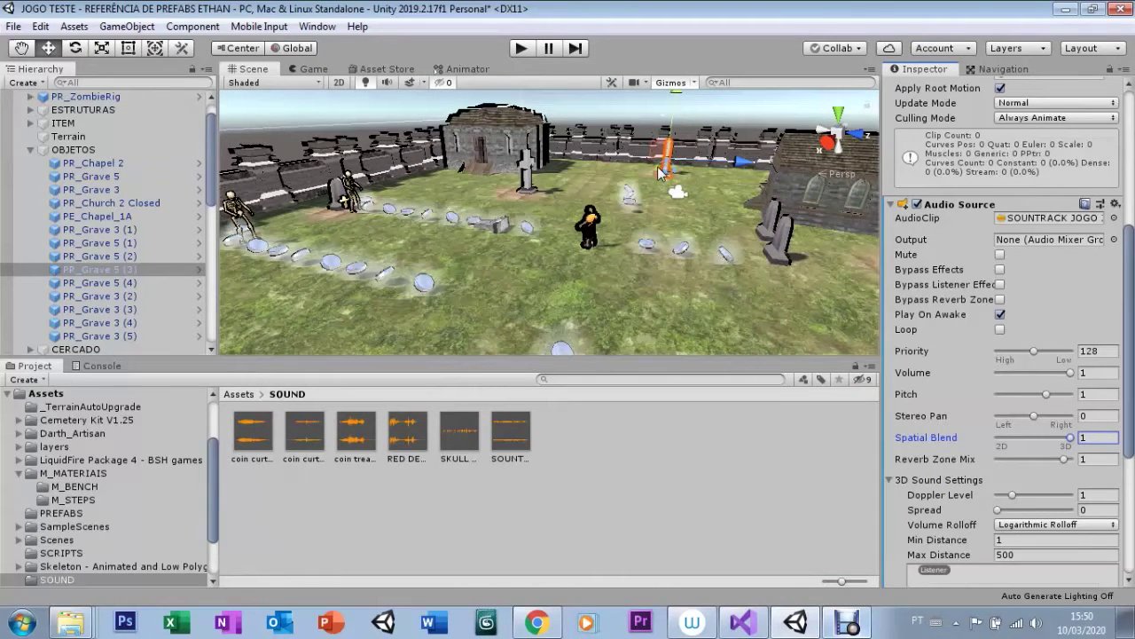
click(521, 51)
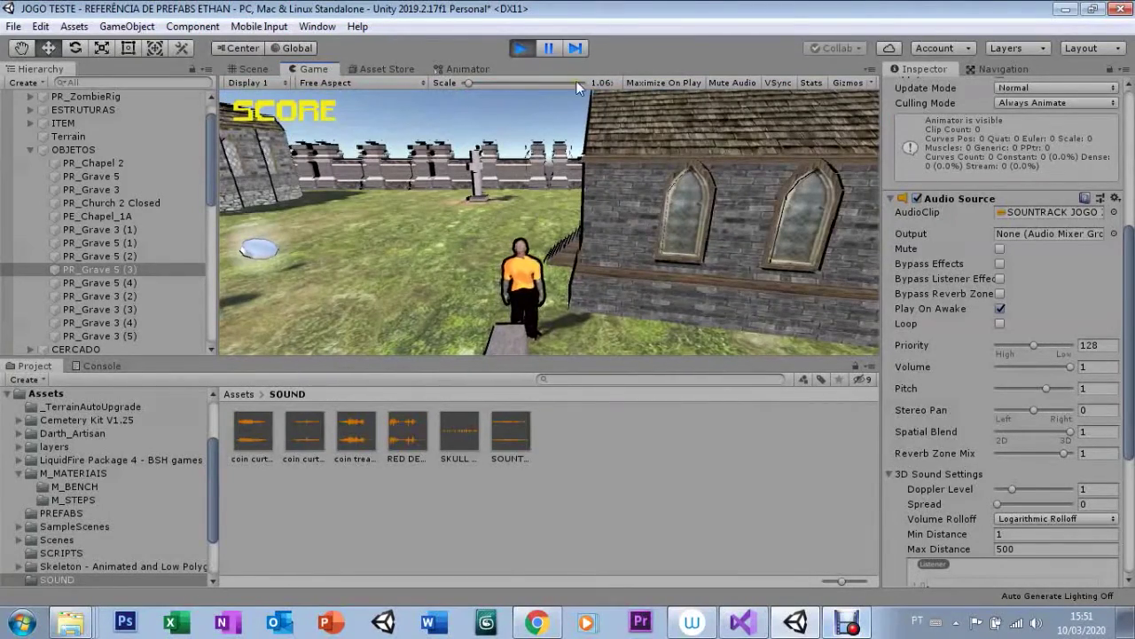
click(519, 51)
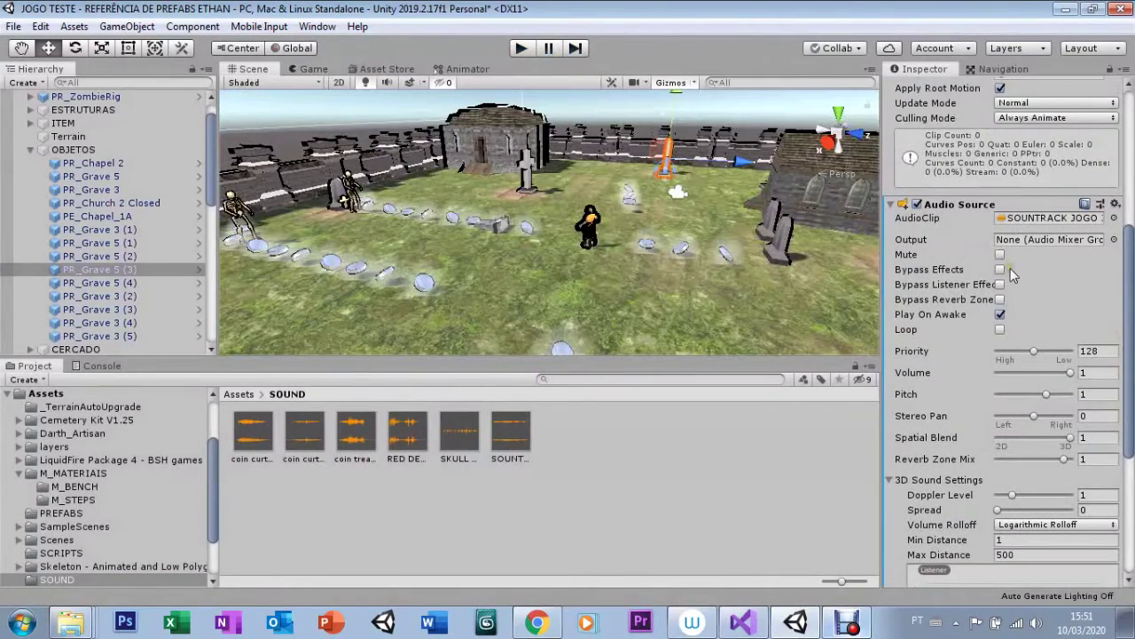
Step: Turn off Play On Awake and remove the Audio Source from PR_Grave 5 (3)
click(1000, 315)
click(892, 205)
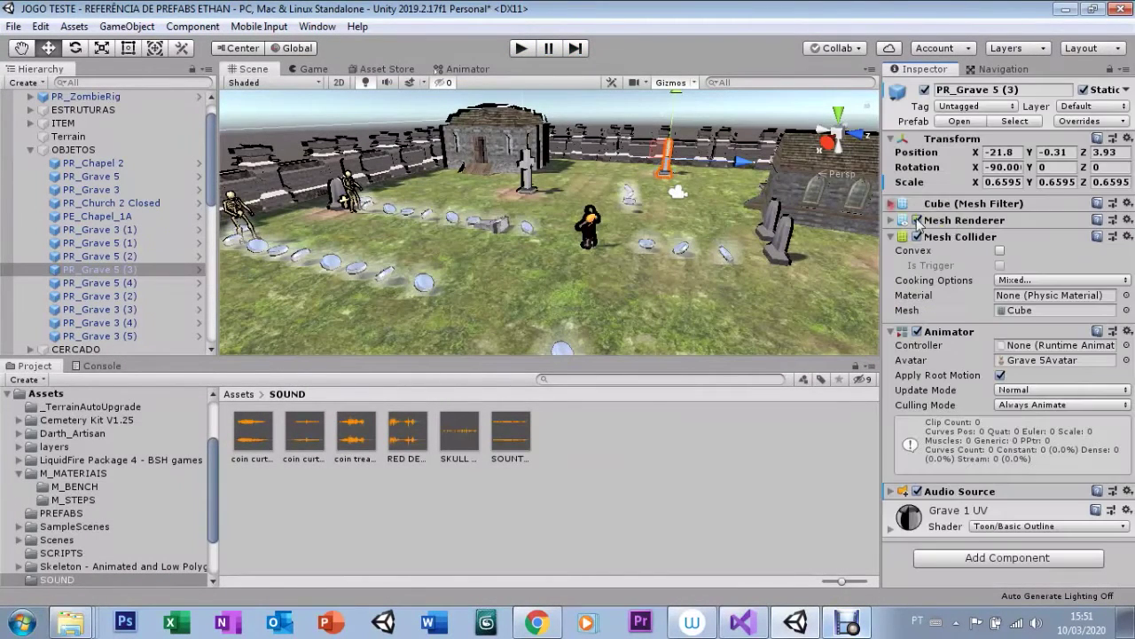
right_click(973, 496)
click(1010, 366)
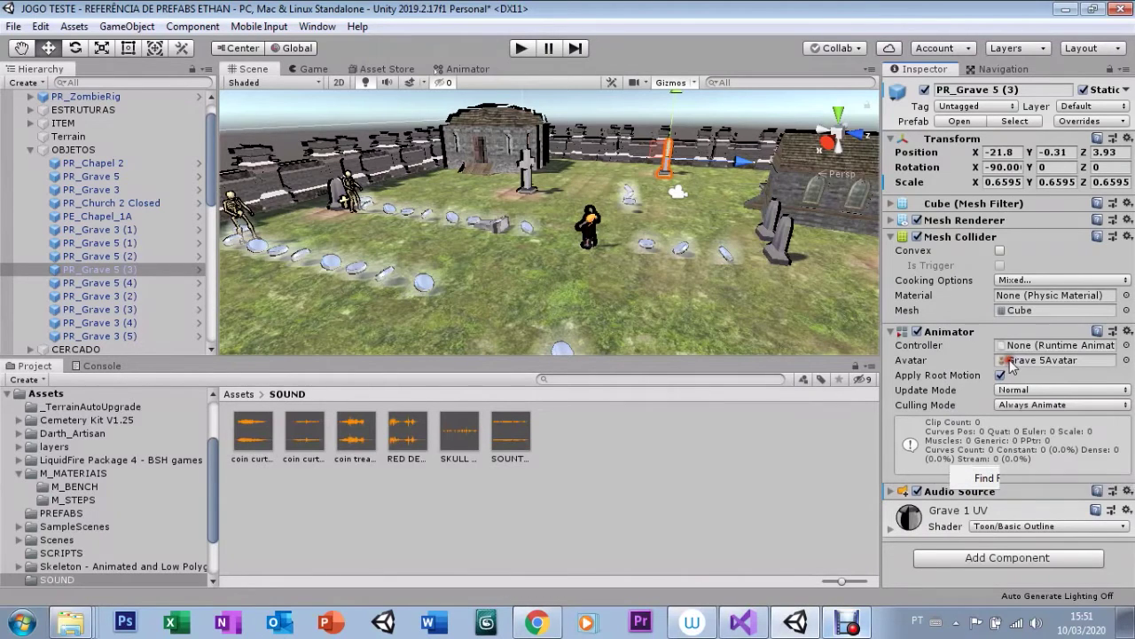
Step: Select the Main Camera under PR_ZombieRig and add an Audio Source to it
click(586, 225)
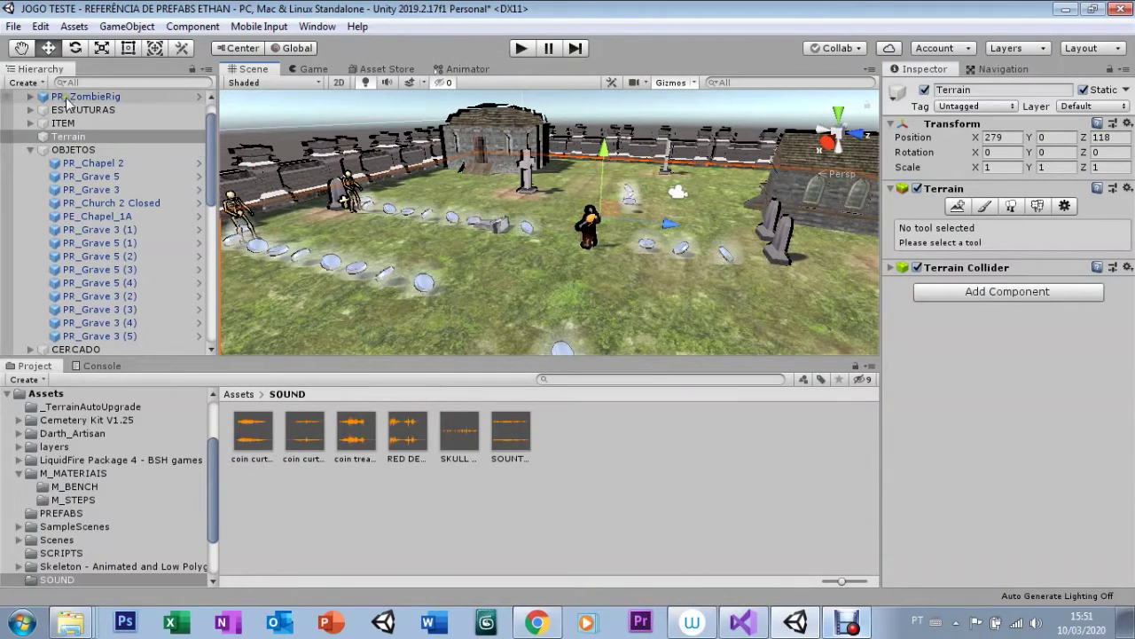
click(62, 97)
click(31, 95)
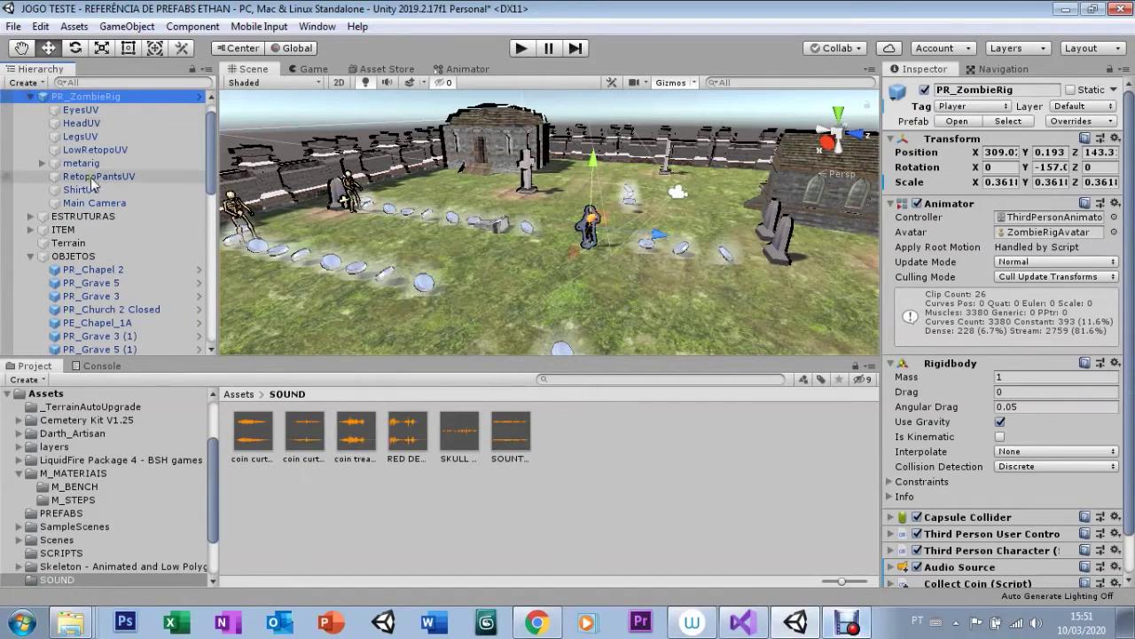
click(82, 203)
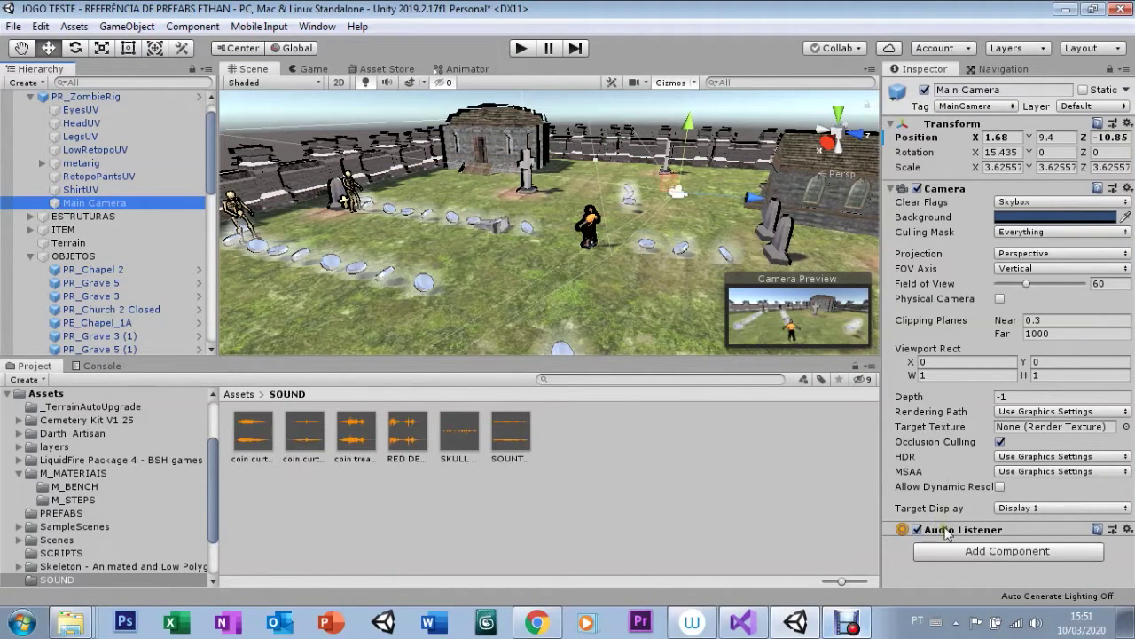
click(957, 551)
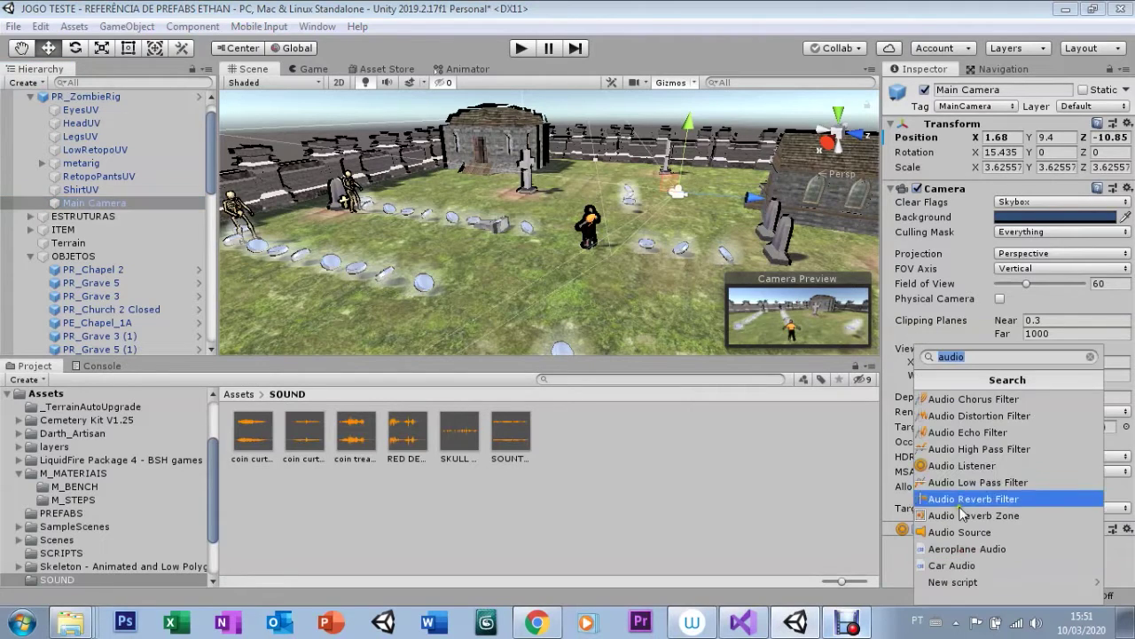
click(962, 532)
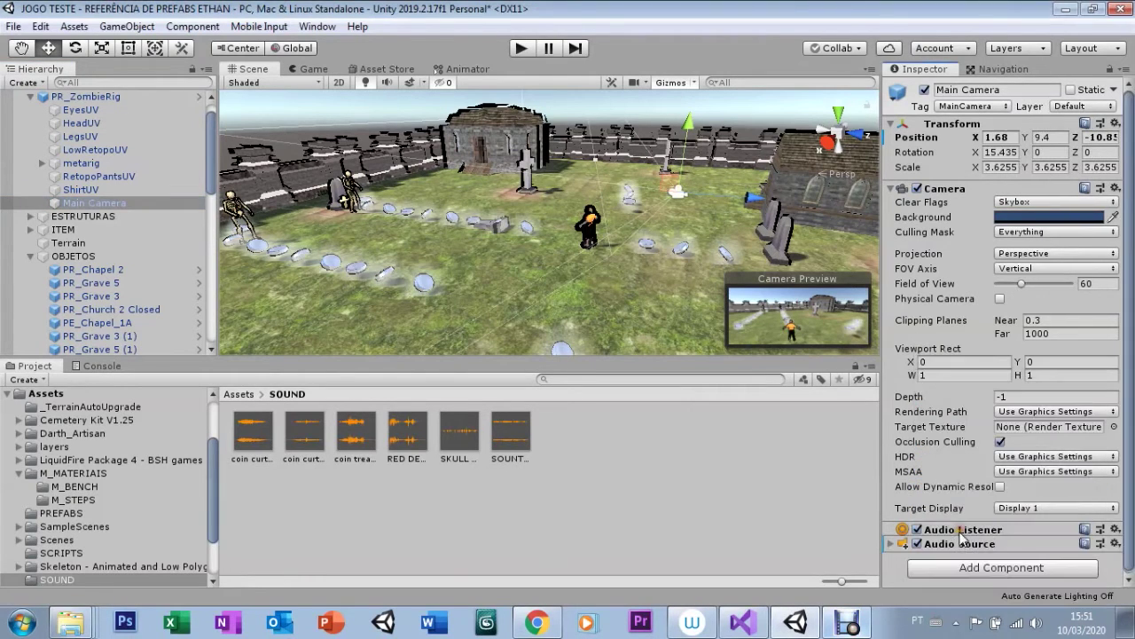
Step: Assign the SOUNTRACK JOGO clip to the Main Camera's Audio Source
click(891, 543)
mouse_move(1132, 303)
mouse_down()
mouse_move(1131, 348)
mouse_move(702, 481)
mouse_up()
drag(518, 451, 78, 206)
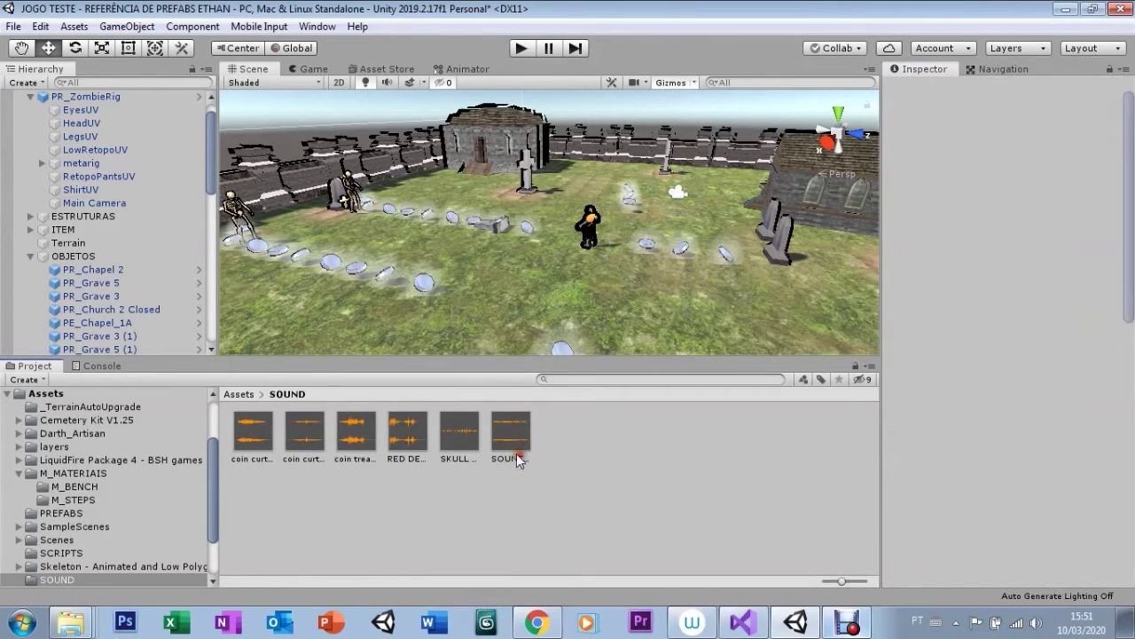
drag(514, 439, 940, 435)
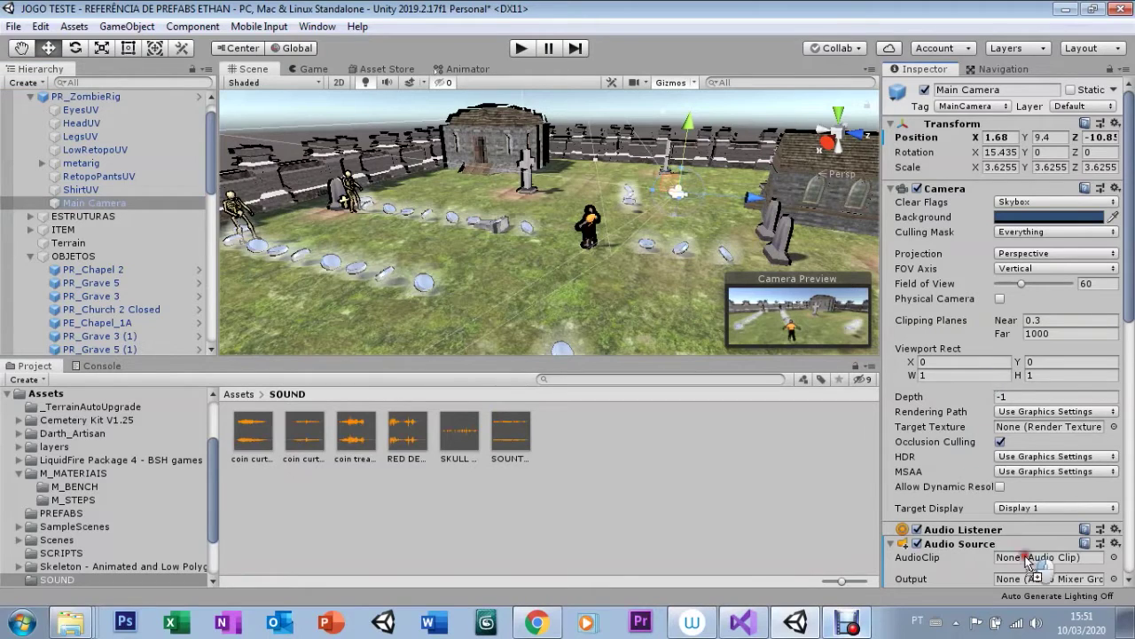
mouse_move(941, 434)
mouse_down()
mouse_move(1028, 561)
mouse_move(801, 541)
mouse_up()
drag(512, 435, 1018, 558)
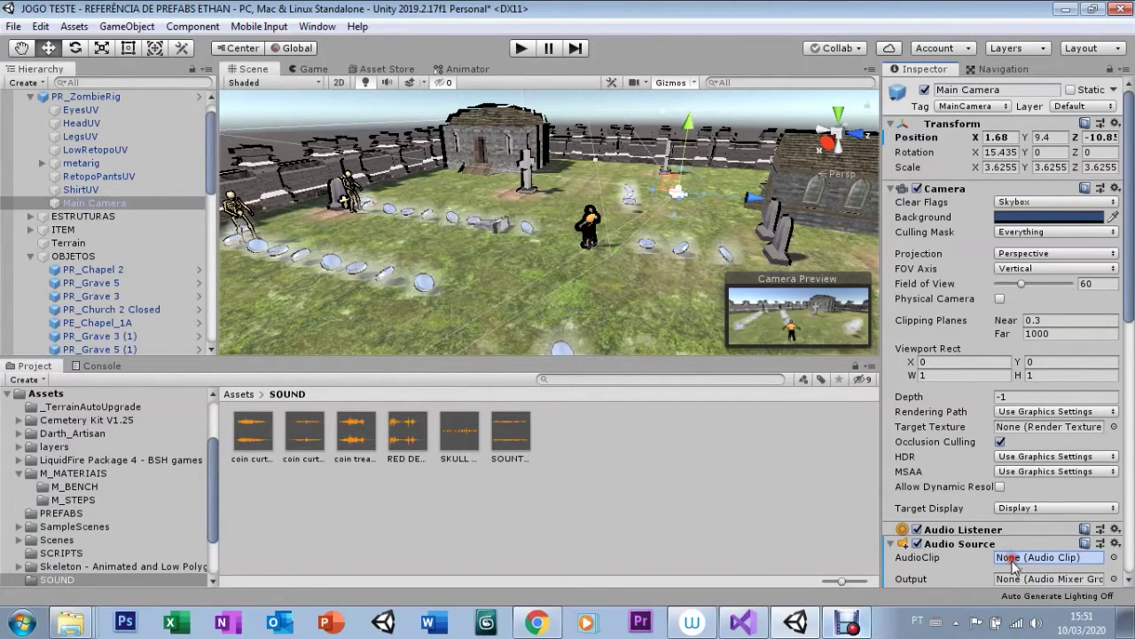
drag(1128, 301, 995, 463)
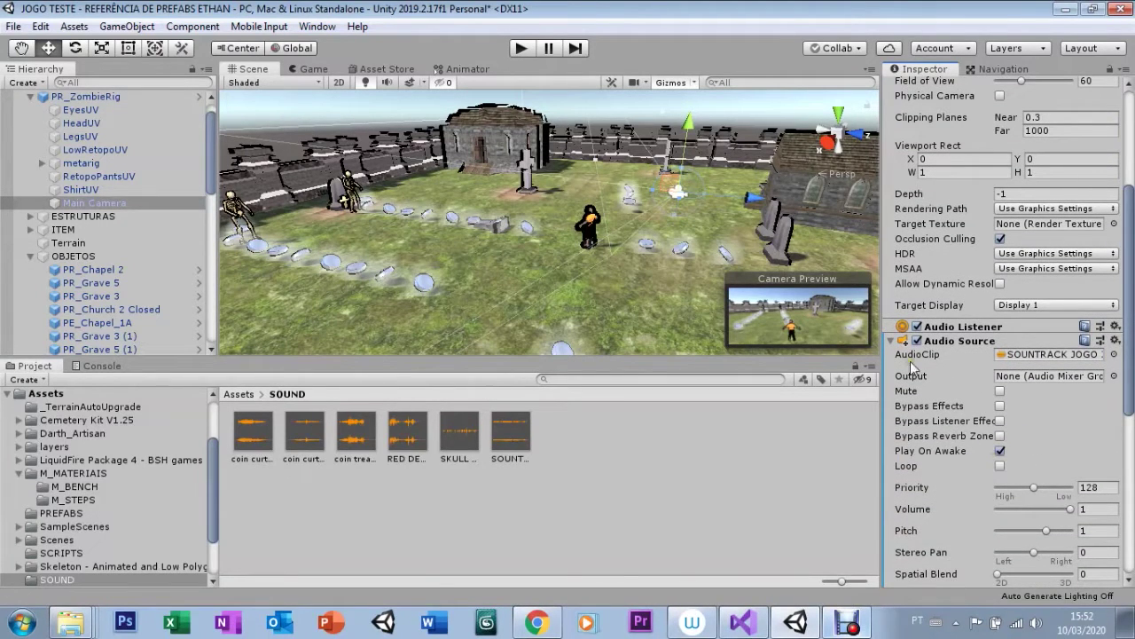
click(891, 341)
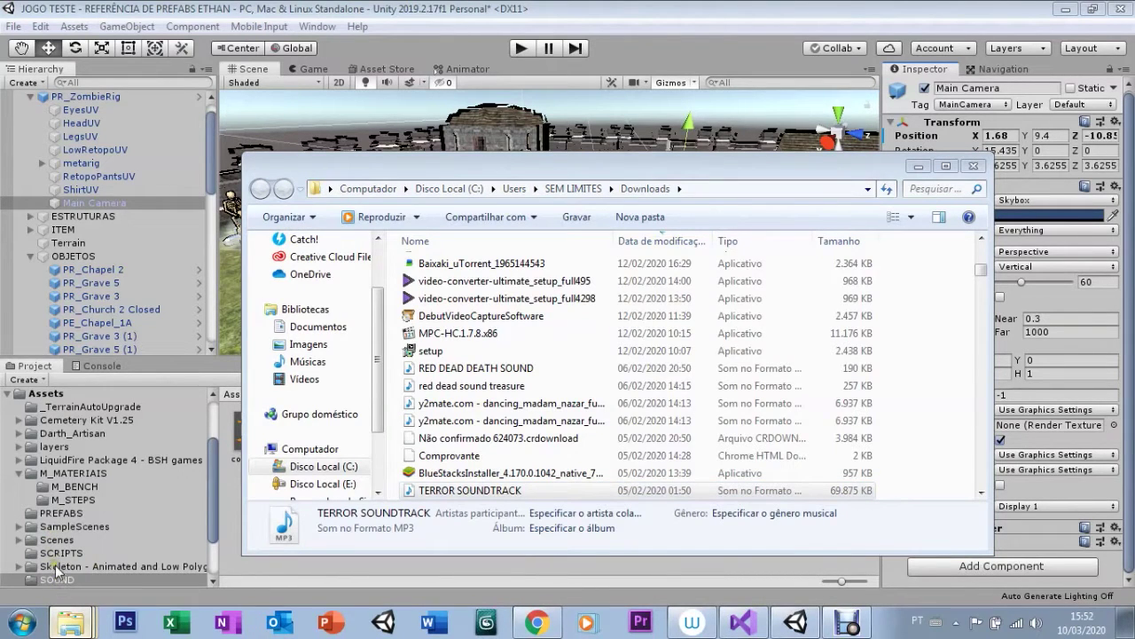
Step: Import red dead sound treasure from Downloads into the SOUND folder, alongside SKULL SOUND and RED DEAD DEATH SOUND
click(437, 388)
drag(412, 391, 415, 393)
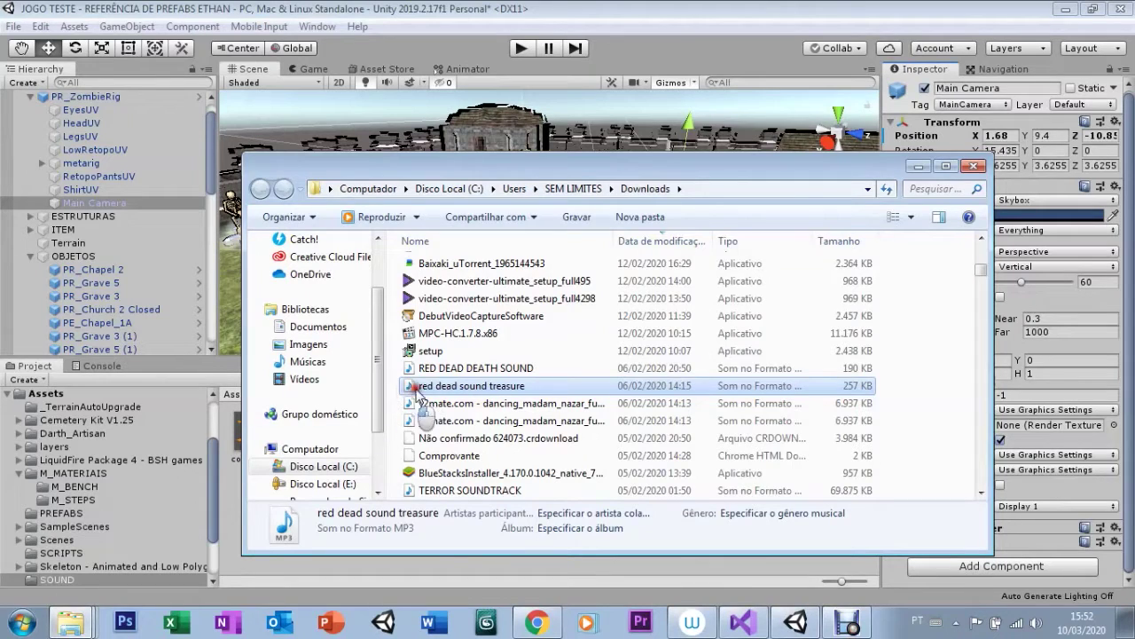
mouse_move(415, 393)
mouse_down()
mouse_move(339, 456)
mouse_move(260, 559)
mouse_up()
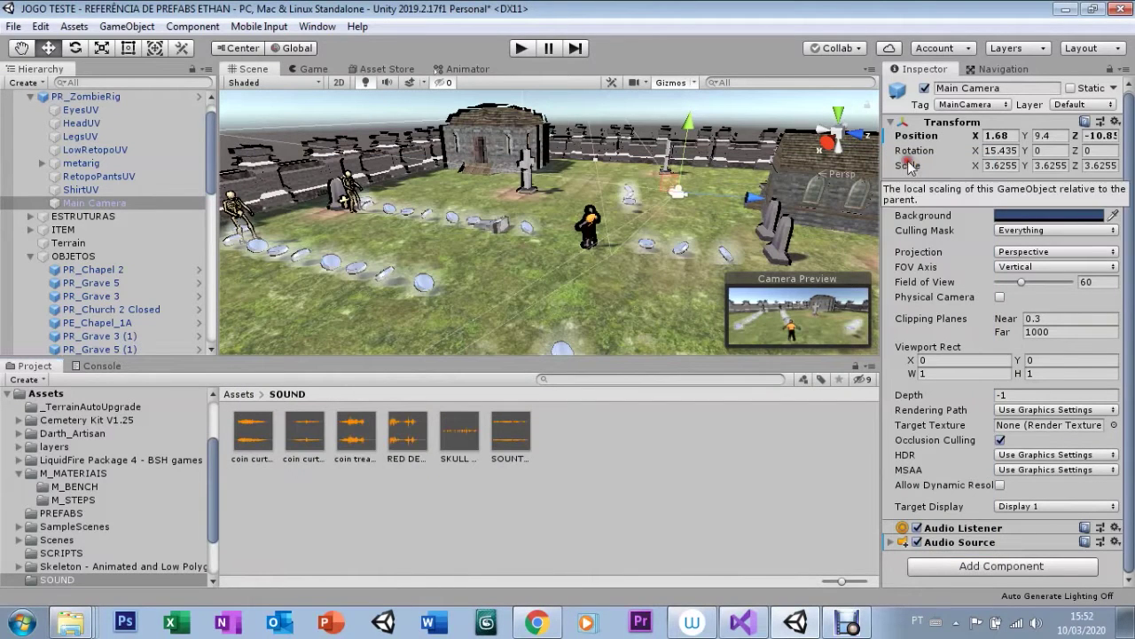
click(463, 435)
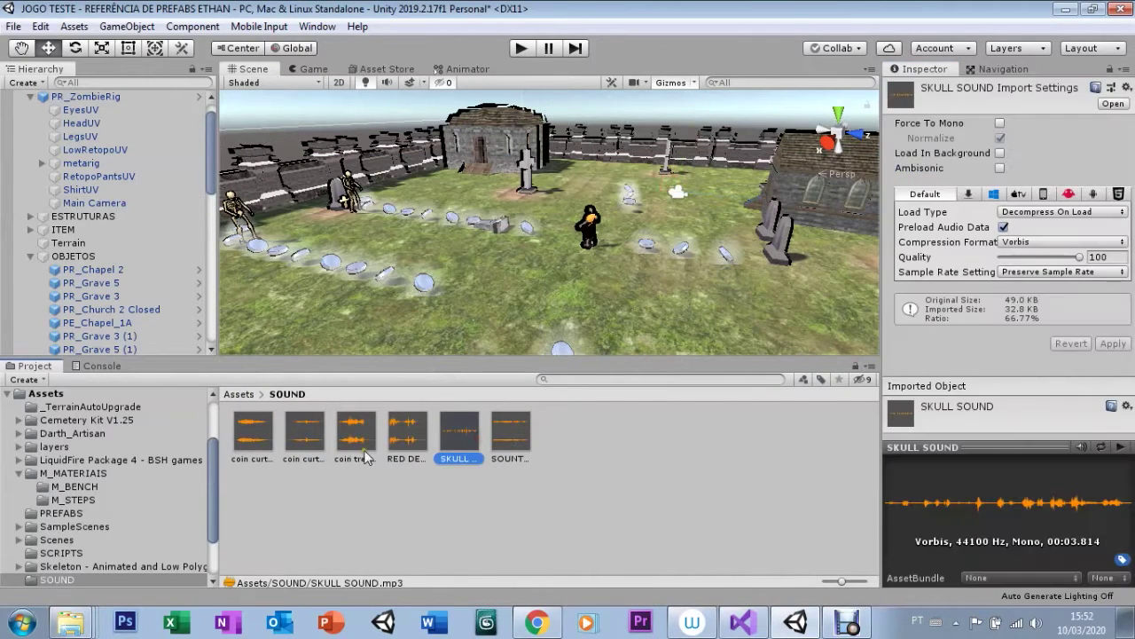
click(405, 453)
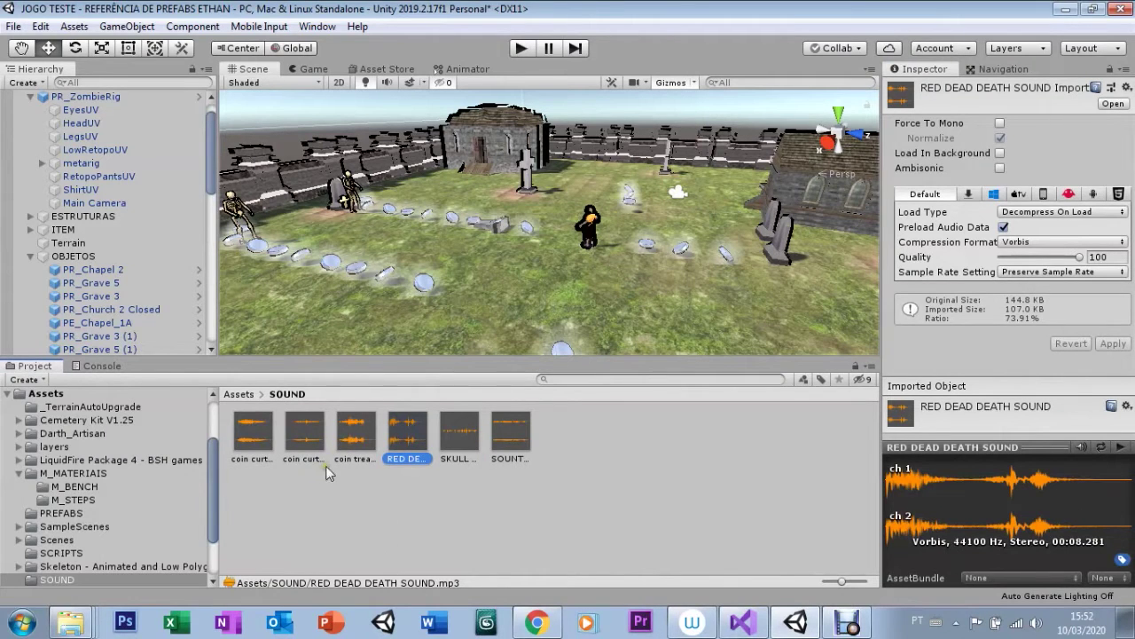
key(alt+Tab)
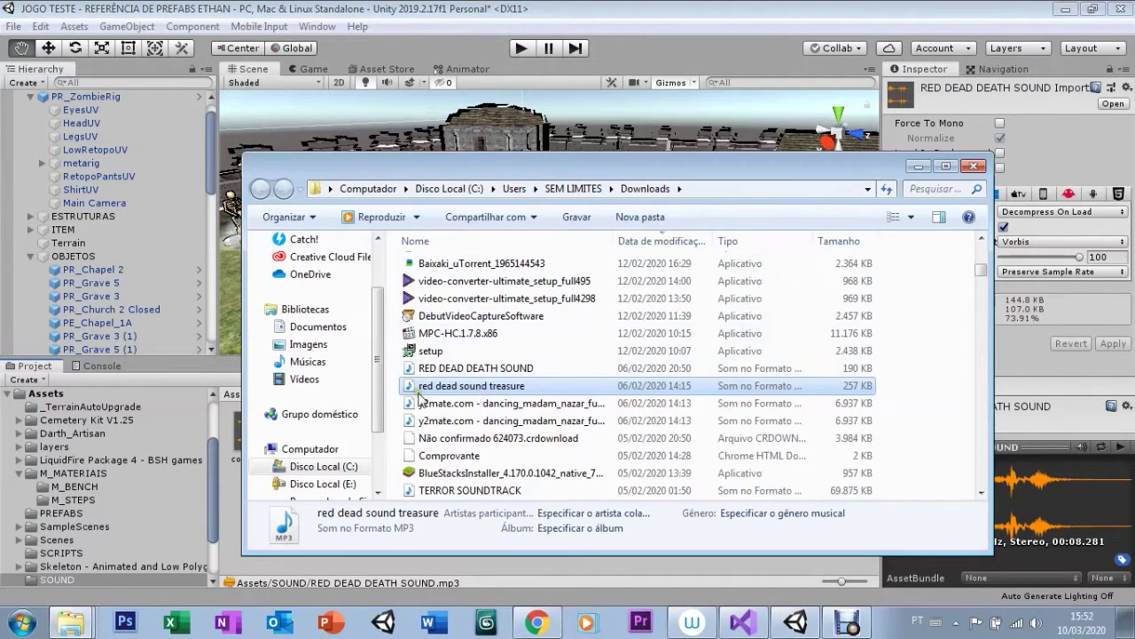
click(795, 618)
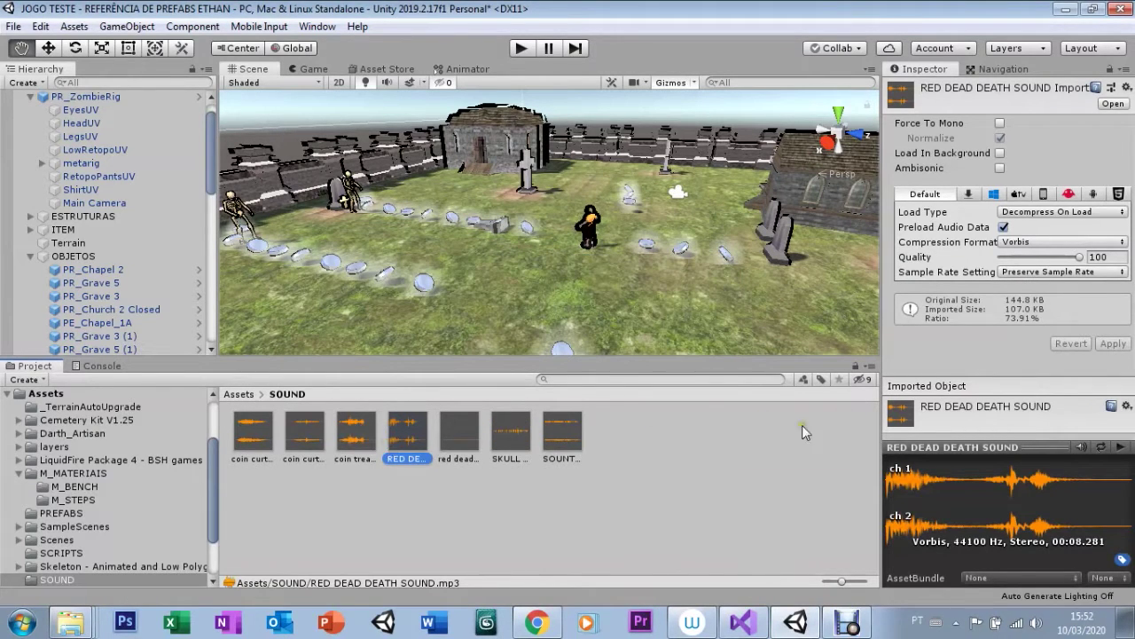
Step: Preview the red dead sound treasure clip, then navigate the Scene view to the cemetery gate and wall
click(461, 439)
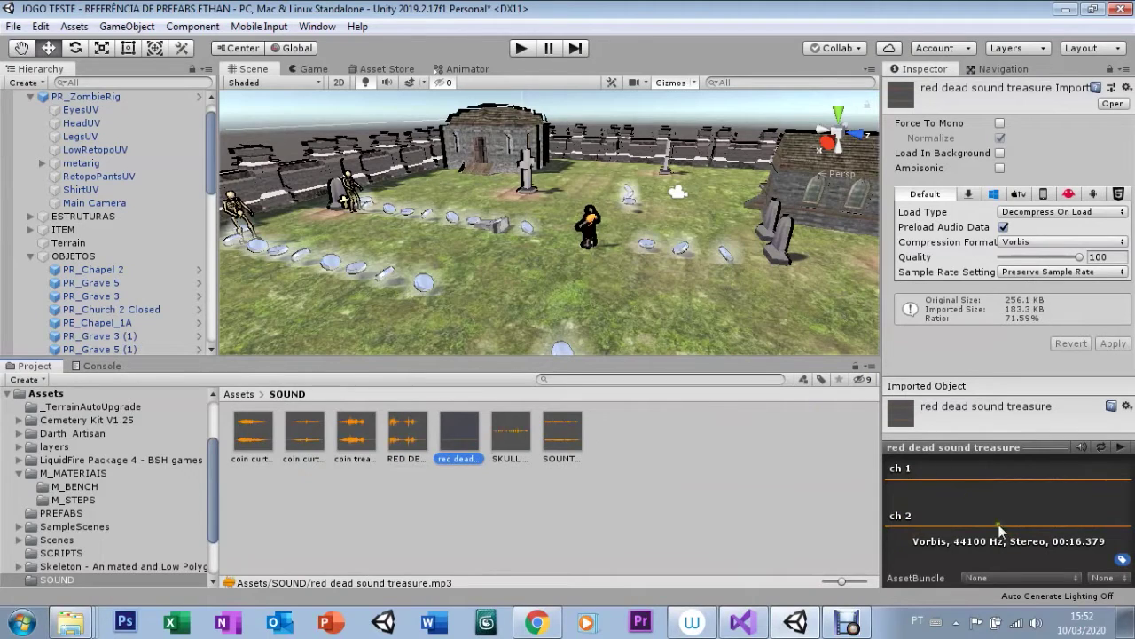
click(1119, 451)
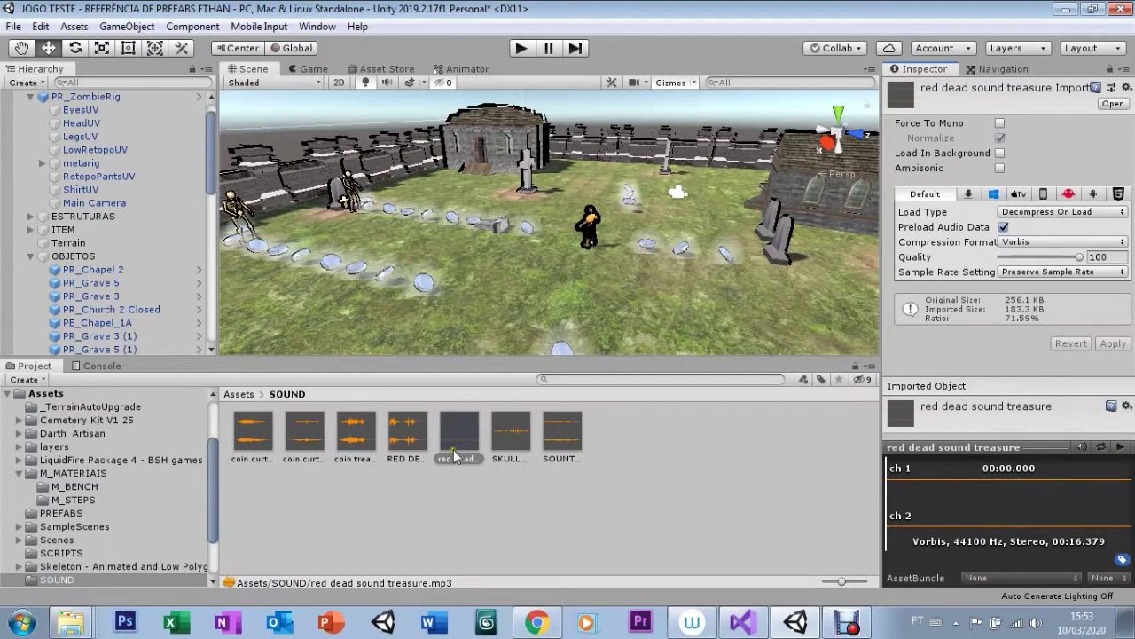
right_drag(525, 263, 577, 296)
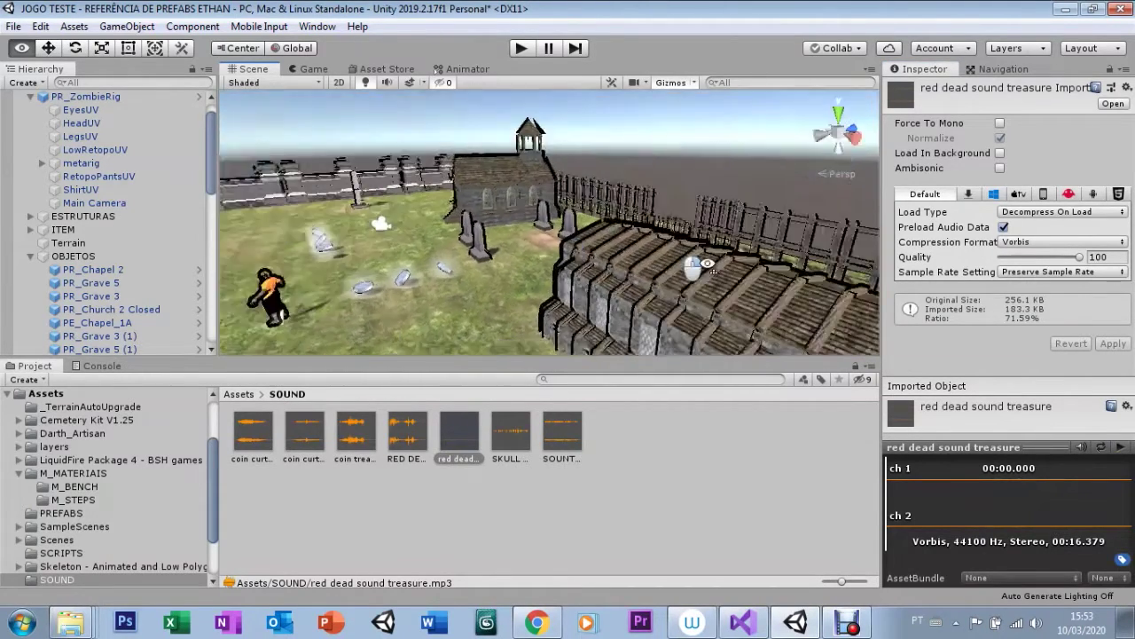
right_drag(577, 300, 456, 299)
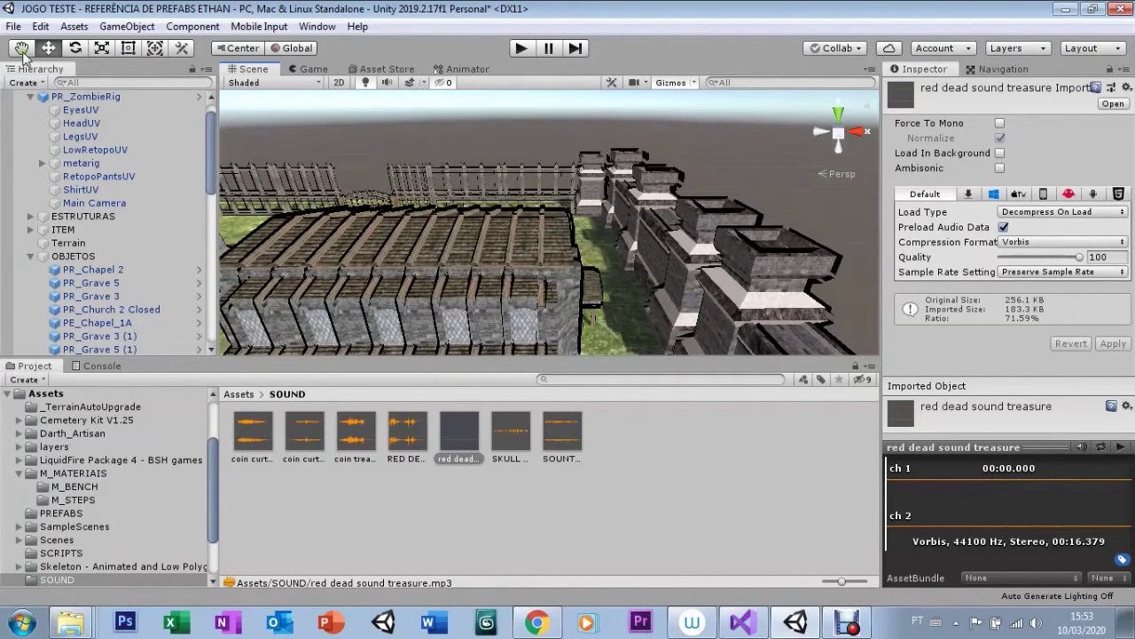
scroll(479, 297, up, 5)
scroll(532, 284, up, 5)
scroll(541, 280, down, 3)
alt+drag(479, 266, 719, 275)
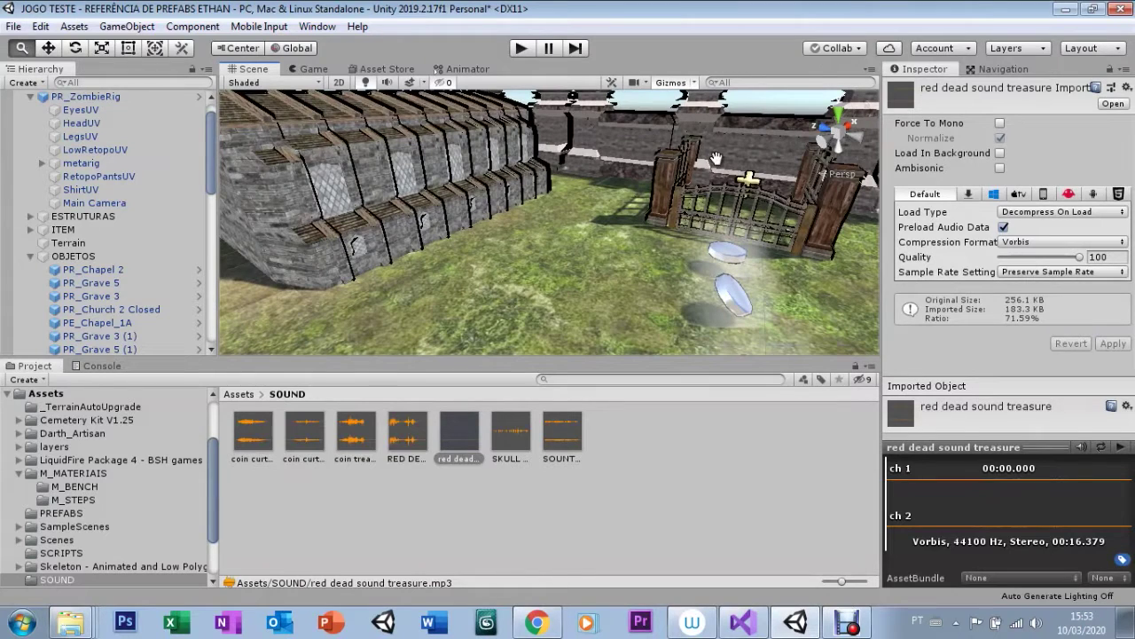
click(748, 181)
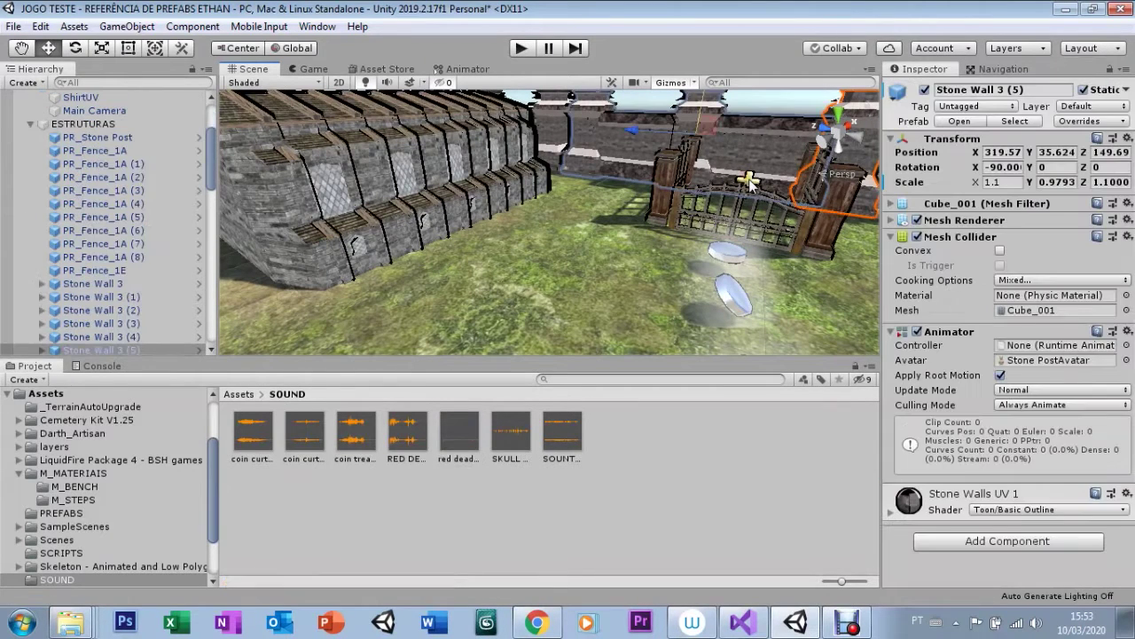
Step: Select PR_Cross_INTERNA and add an Audio Source to it
click(748, 181)
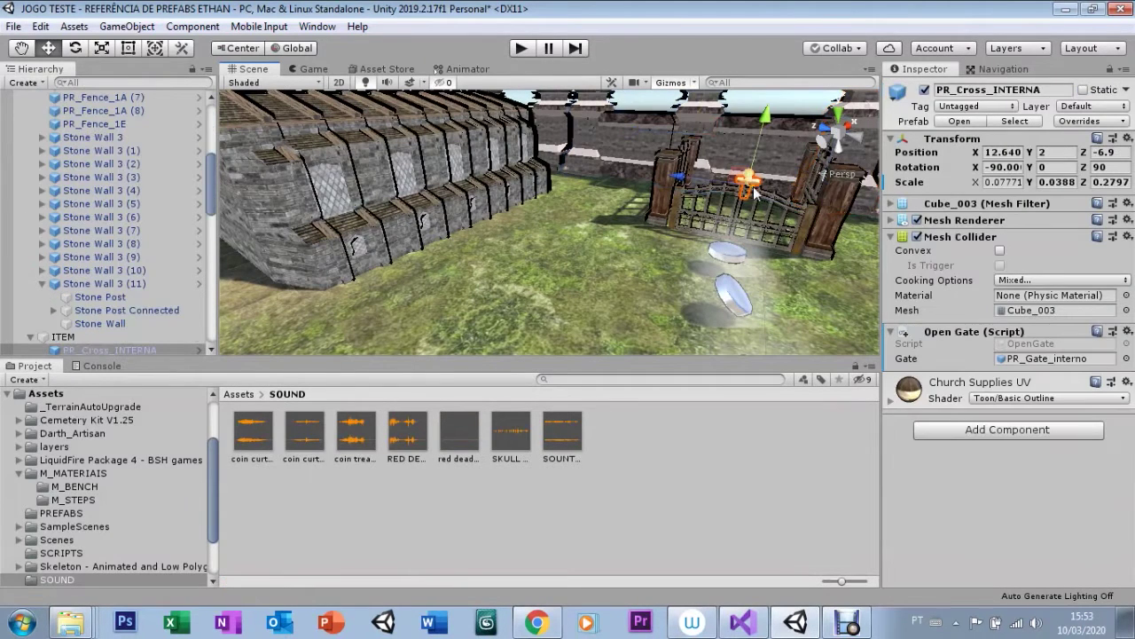
click(891, 402)
click(891, 402)
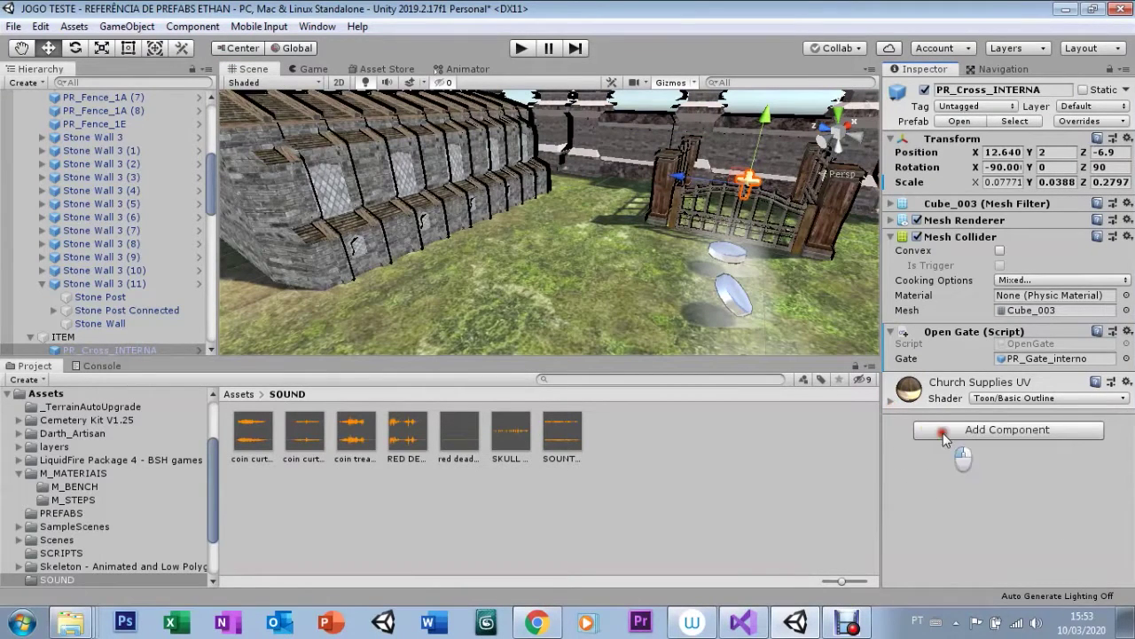
click(946, 434)
click(948, 530)
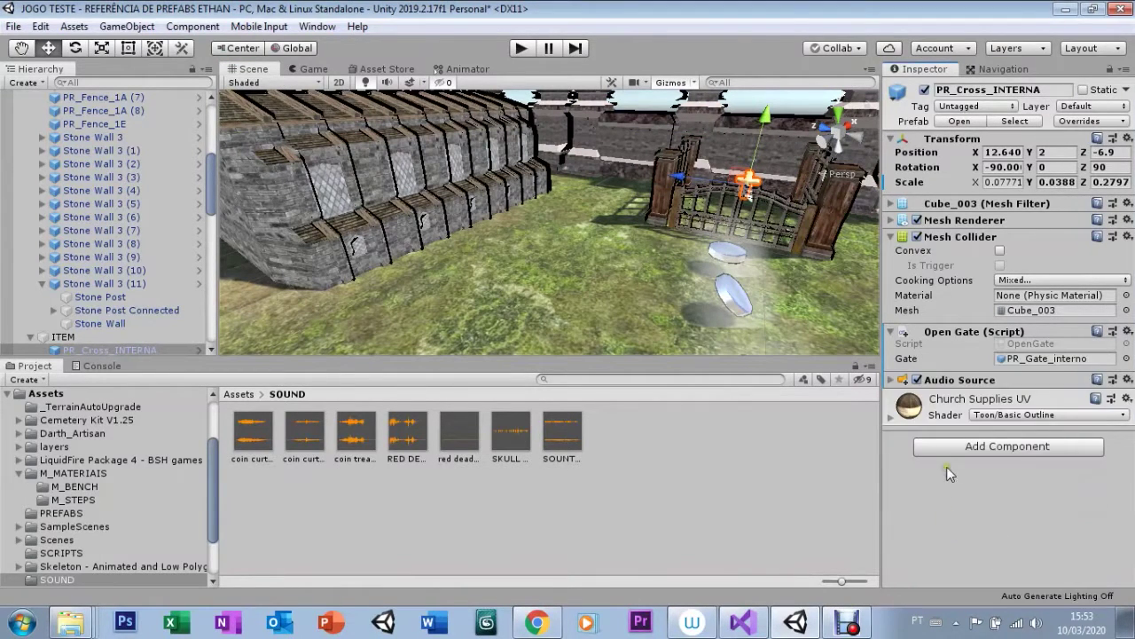
click(891, 379)
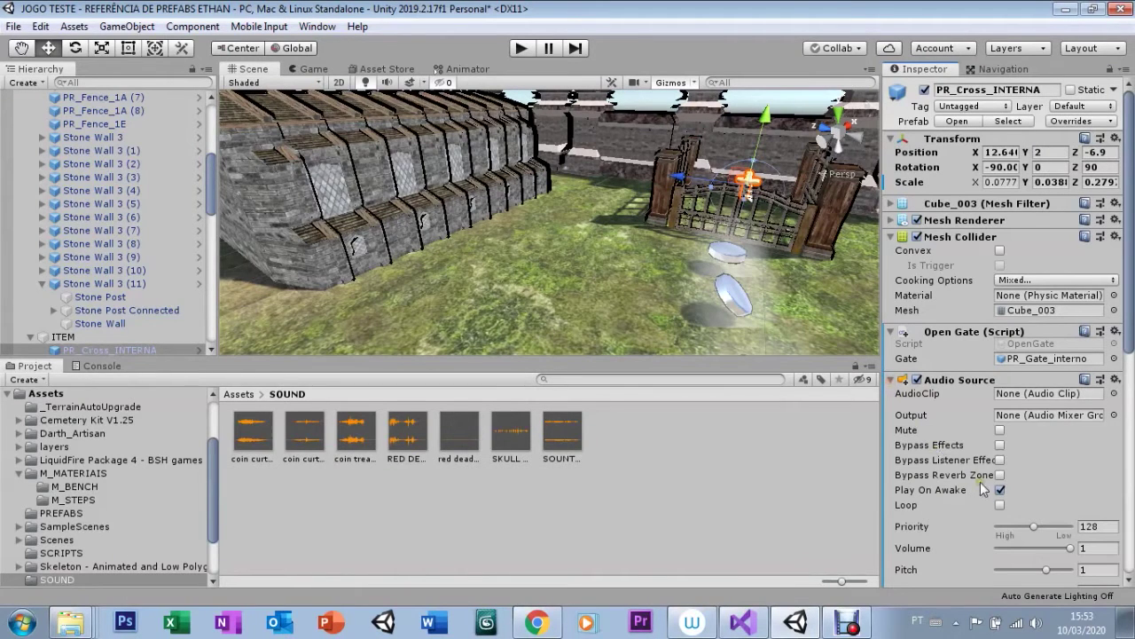
Step: Set the cross's Spatial Blend to 1, assign red dead sound treasure, and start Play mode
scroll(1021, 447, down, 5)
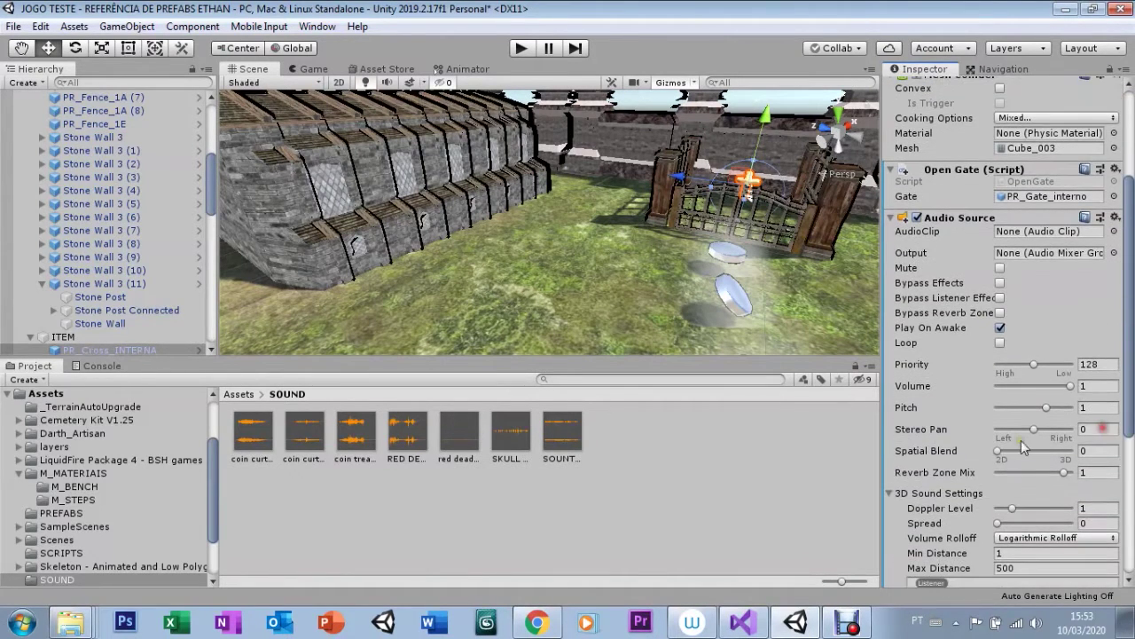
drag(1000, 454, 1071, 450)
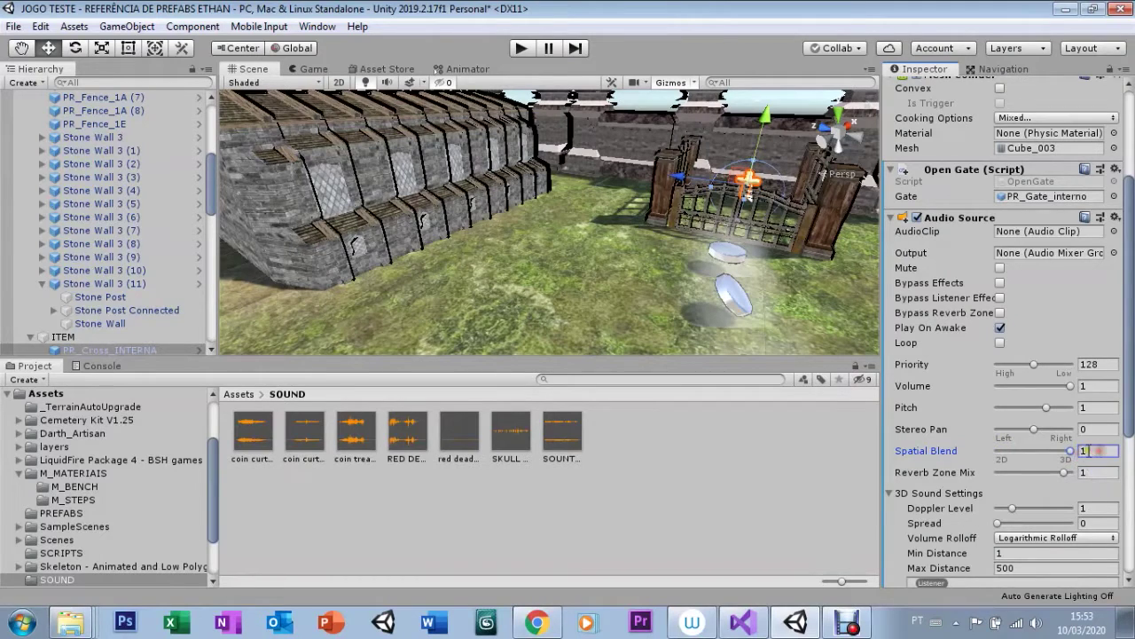
drag(451, 441, 1018, 236)
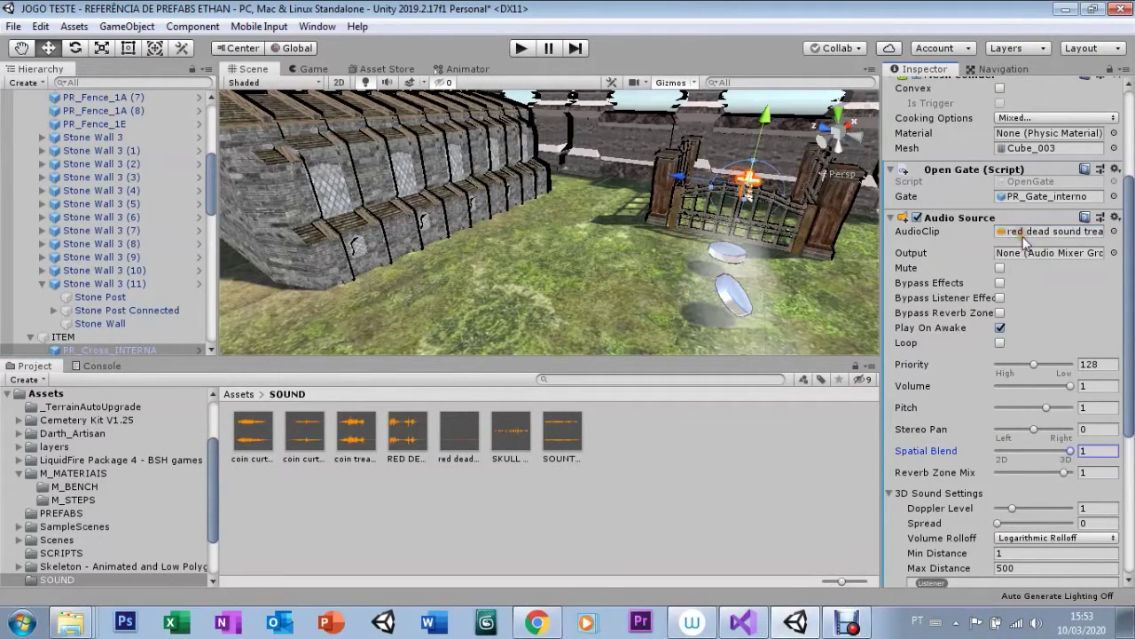
click(891, 217)
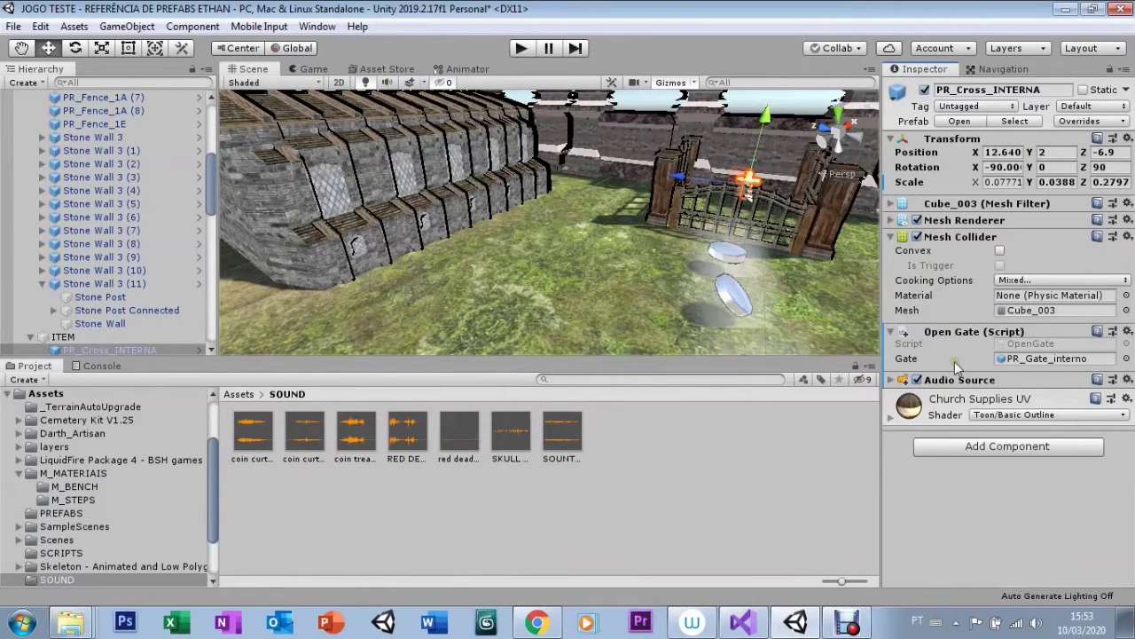
click(521, 50)
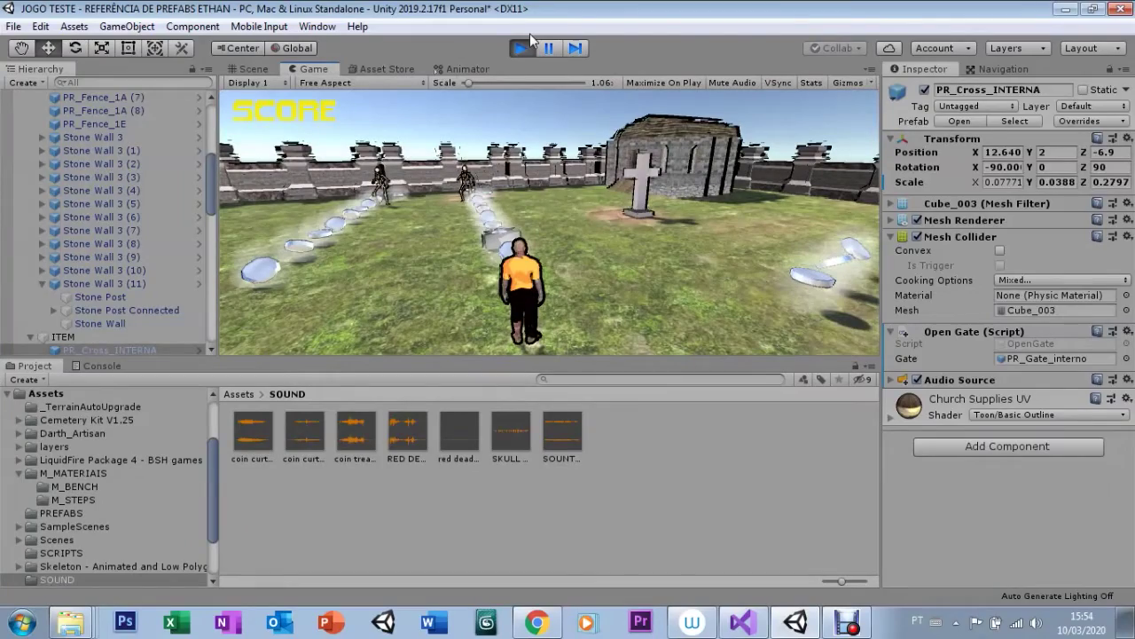
Step: Walk the character briefly, then stop and restart Play mode
key(w)
key(a)
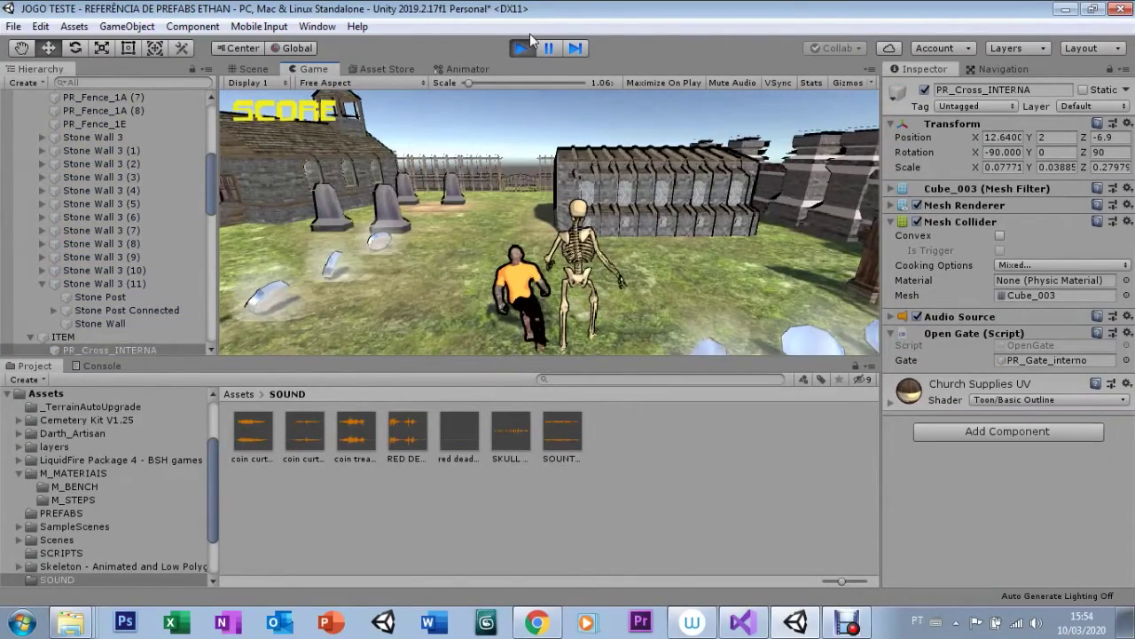
click(522, 44)
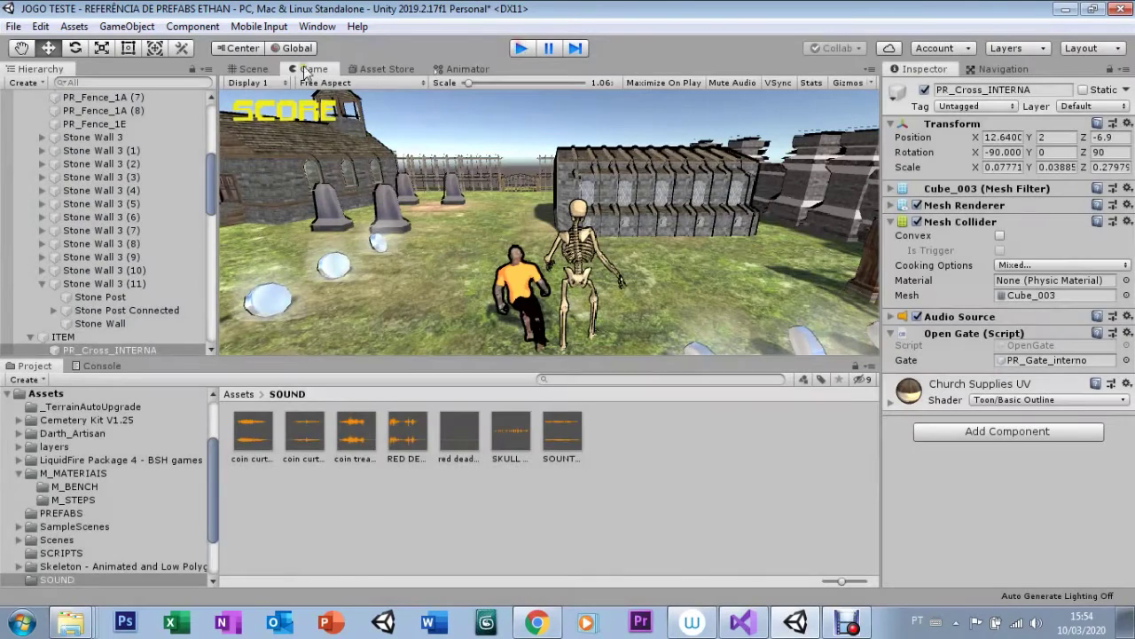
click(522, 49)
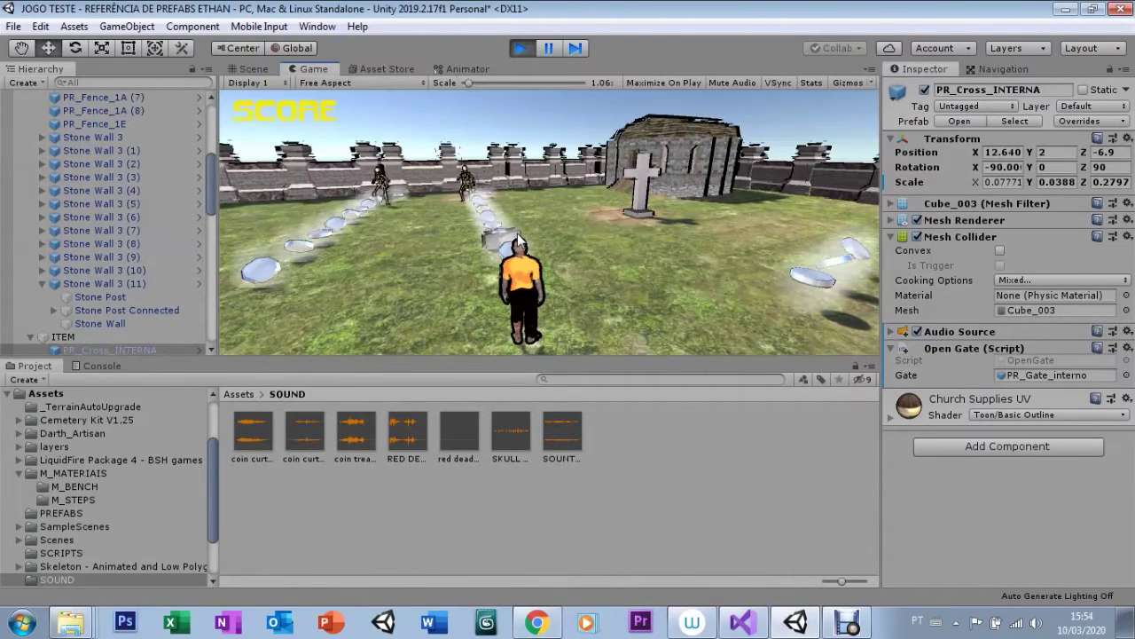
Step: Run the character past the gate and wall to collect the cross, reaching Score: 2, then stop
key(w)
key(a)
key(w)
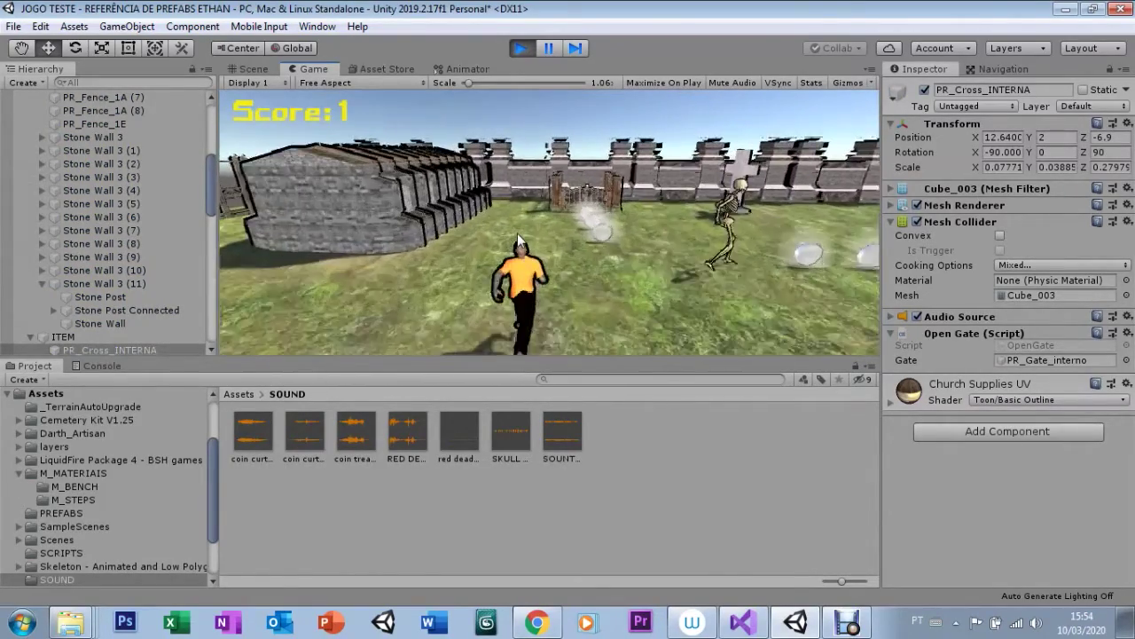
key(w)
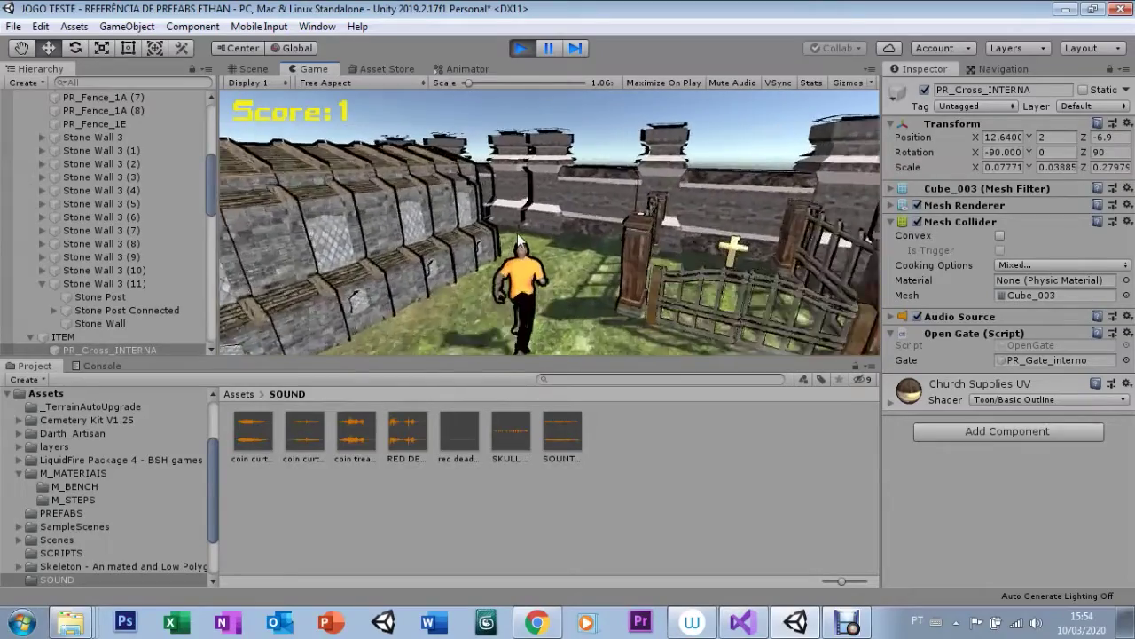
key(w)
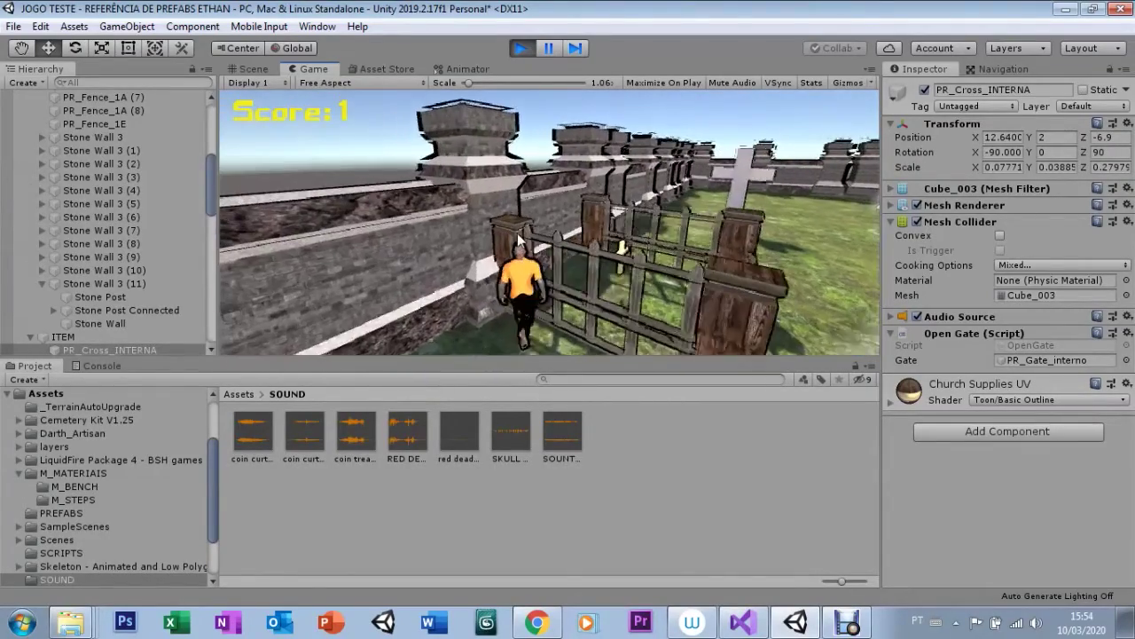
key(w)
key(w)
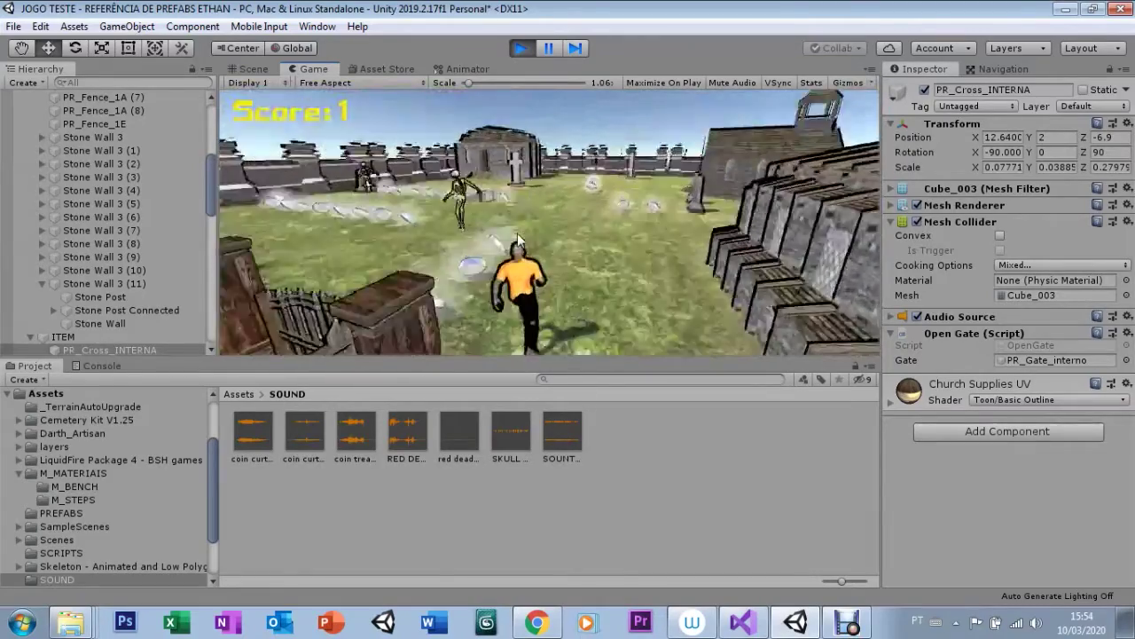
key(w)
key(w)
key(w)
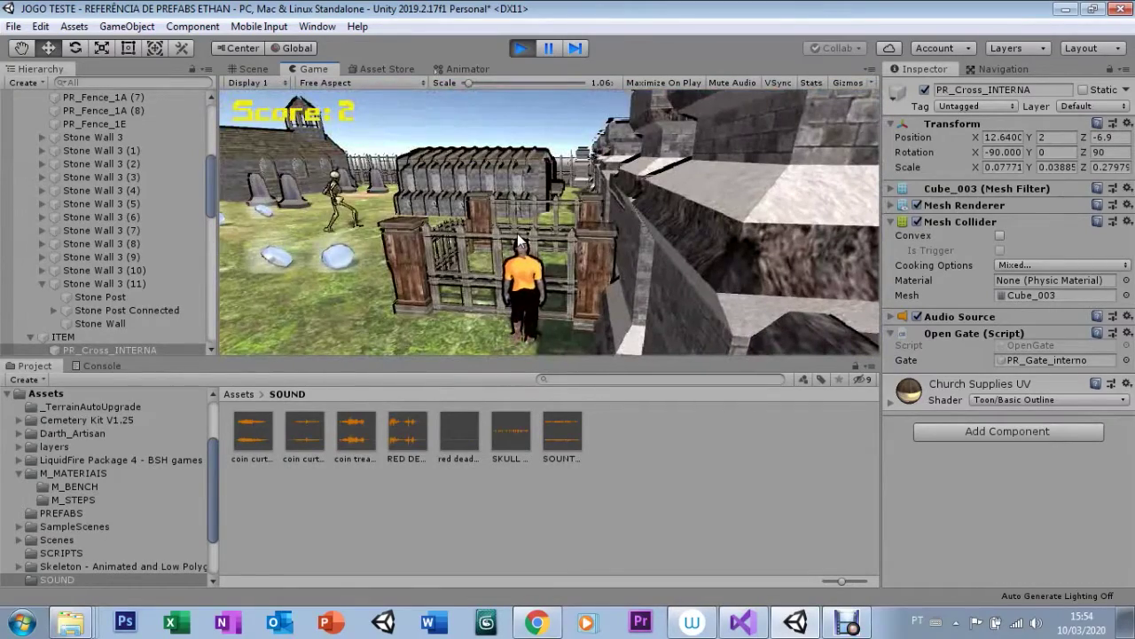
click(522, 48)
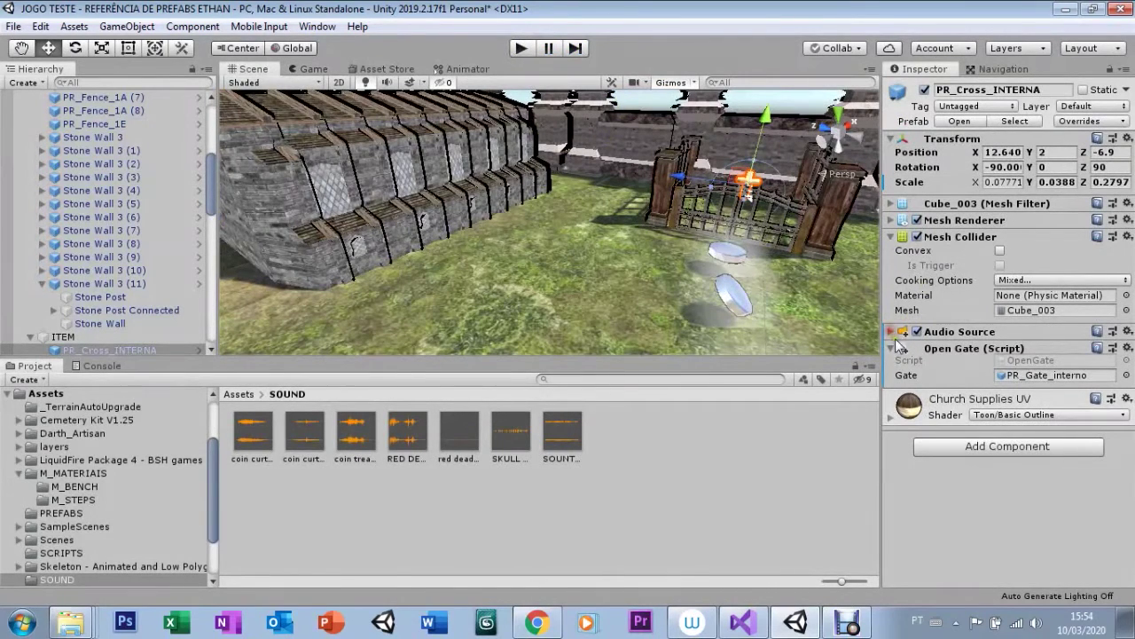
Step: Enable Loop on PR_Cross_INTERNA's treasure sound Audio Source
click(892, 332)
click(1000, 457)
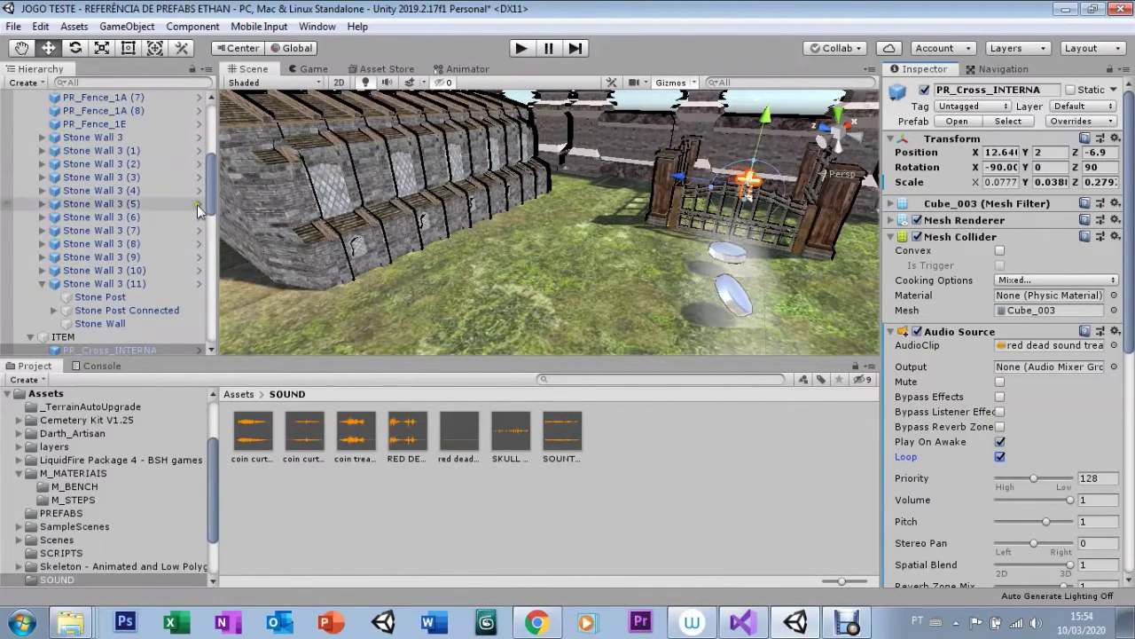
scroll(211, 203, up, 5)
scroll(177, 204, up, 5)
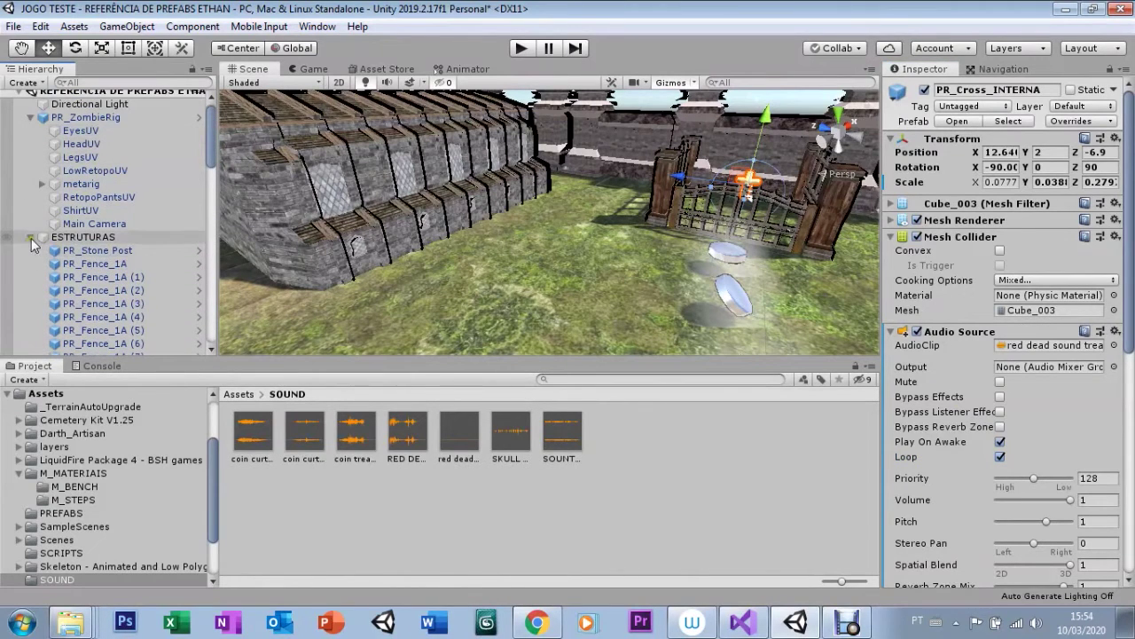
Step: Enable Loop on the Main Camera's SOUNTRACK JOGO source and set its Volume to 0.59
click(29, 217)
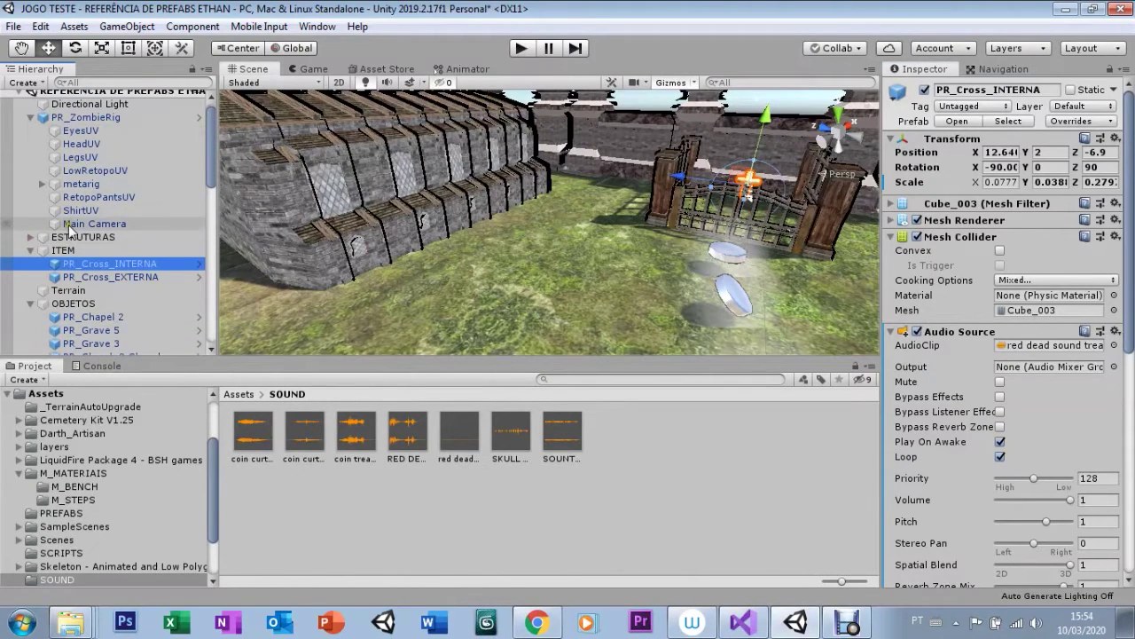
click(74, 224)
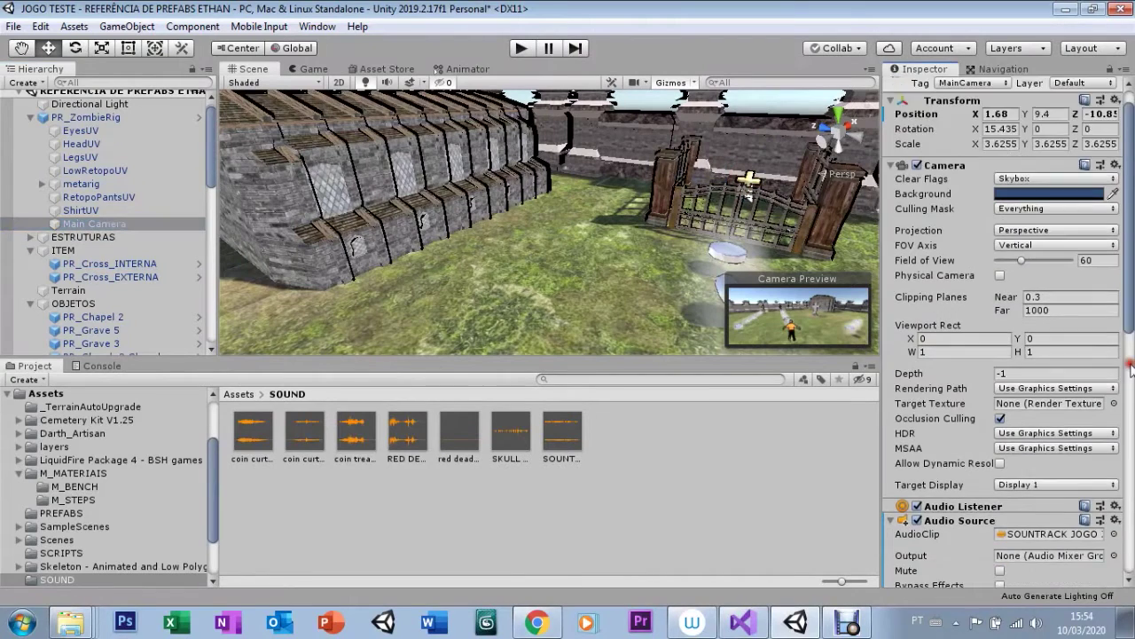
drag(1125, 311, 1125, 428)
click(999, 425)
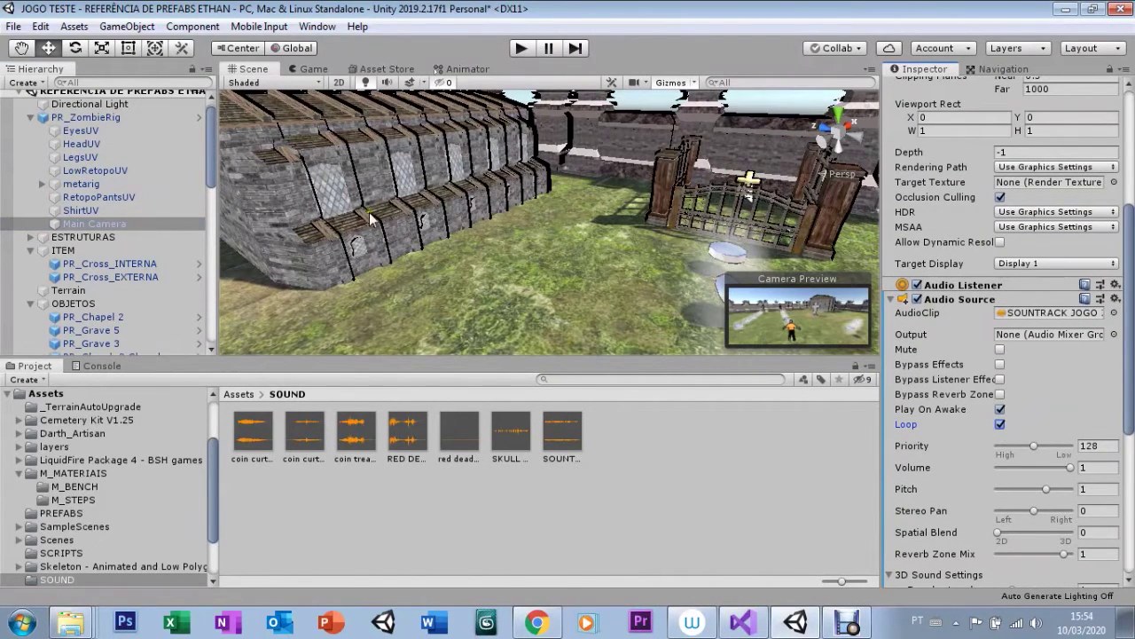
scroll(624, 249, down, 3)
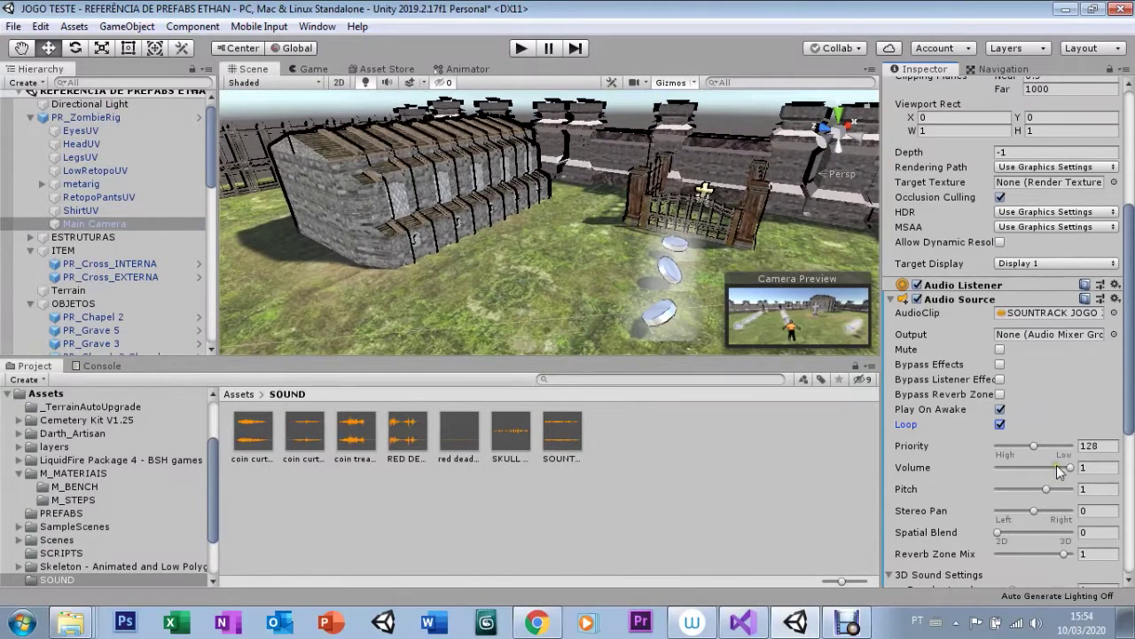
drag(1049, 473, 1040, 474)
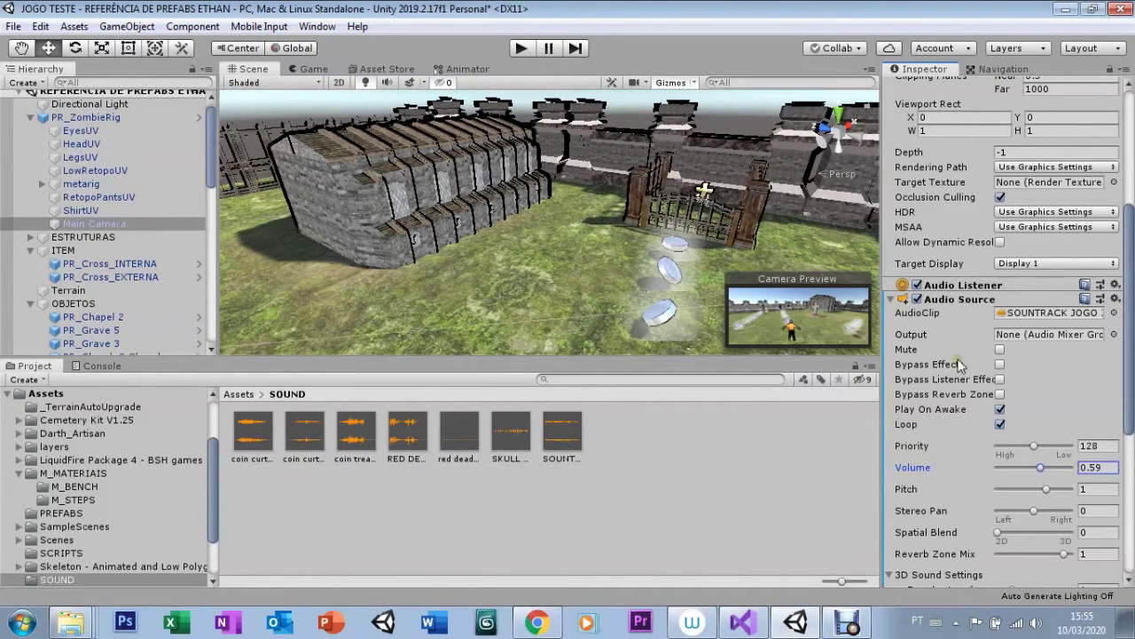
click(892, 299)
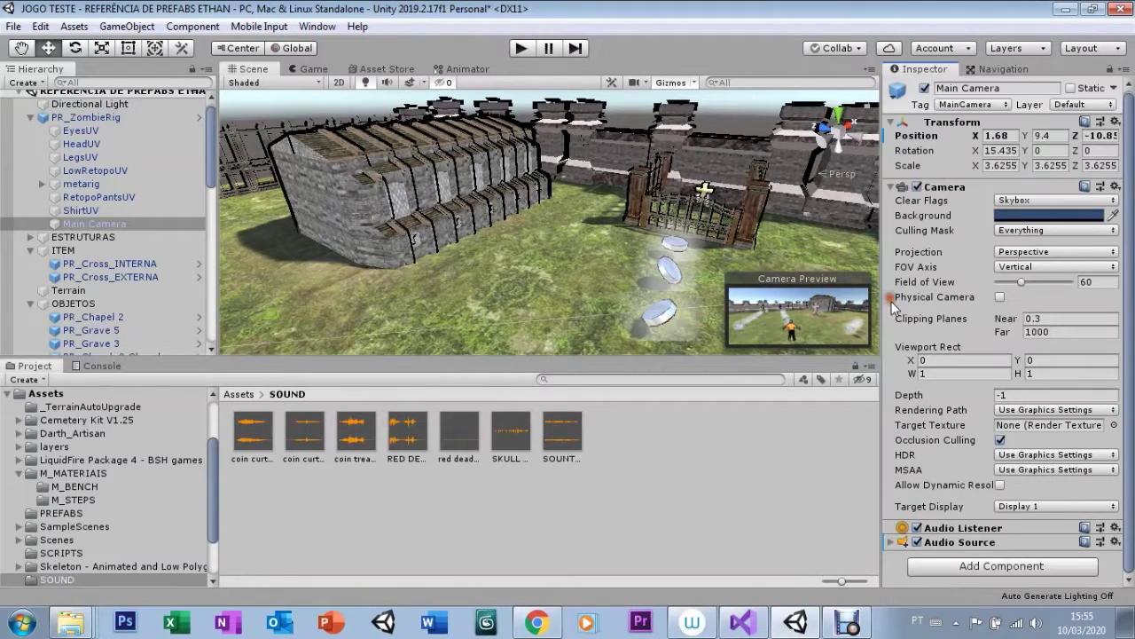
Step: Bring the coin path into view, select the skeleton enemy, and add an Audio Source
right_drag(448, 252, 615, 274)
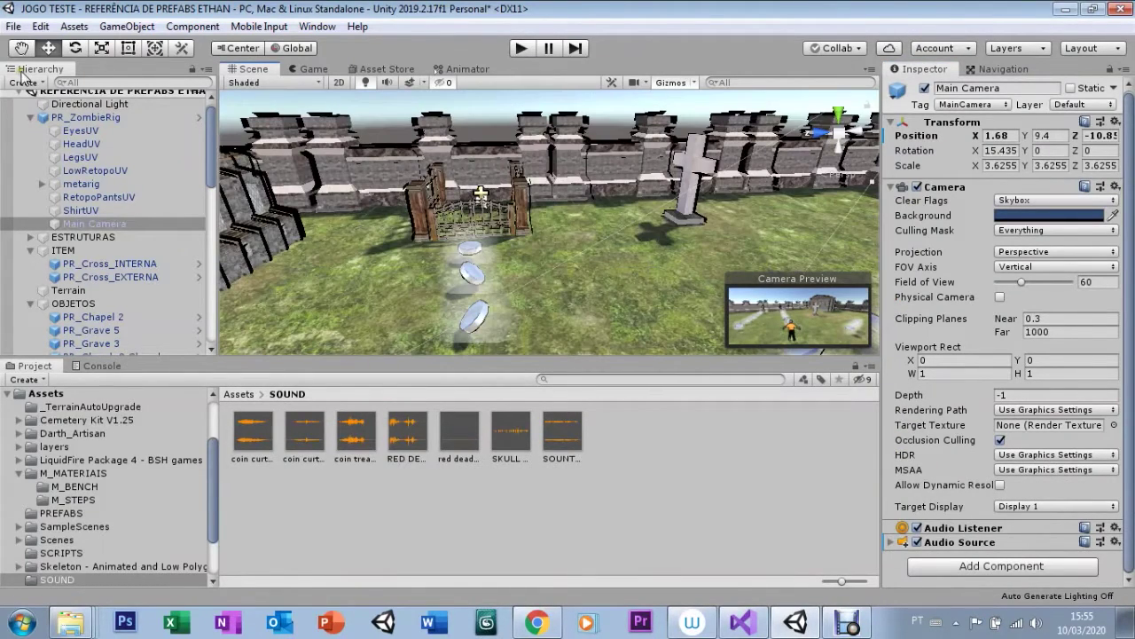
right_drag(277, 192, 645, 253)
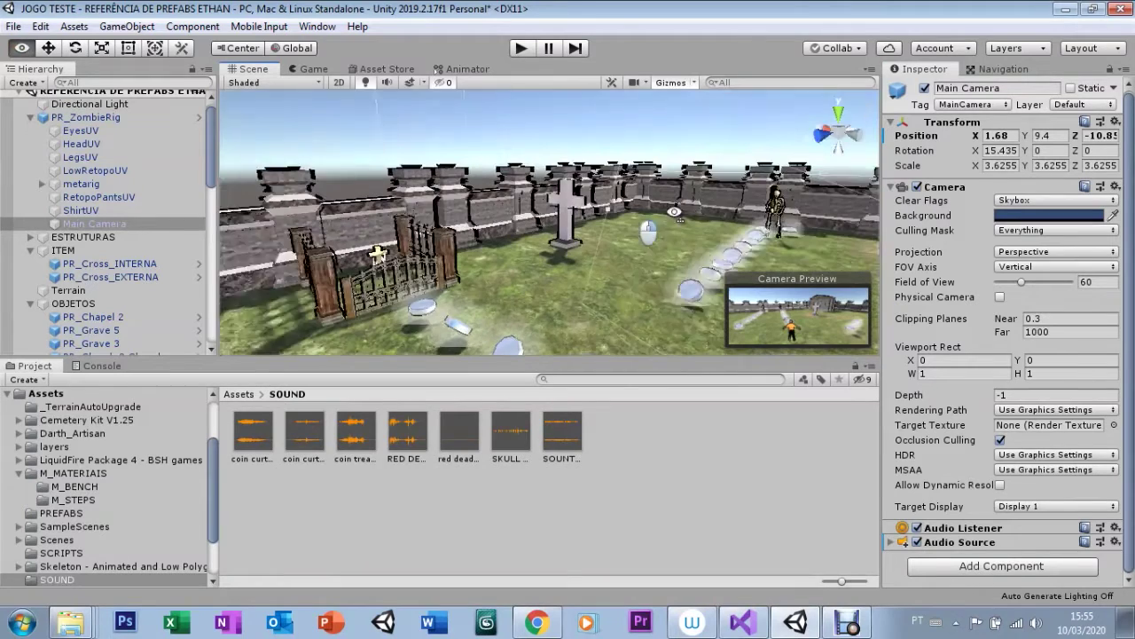
middle_drag(645, 253, 495, 258)
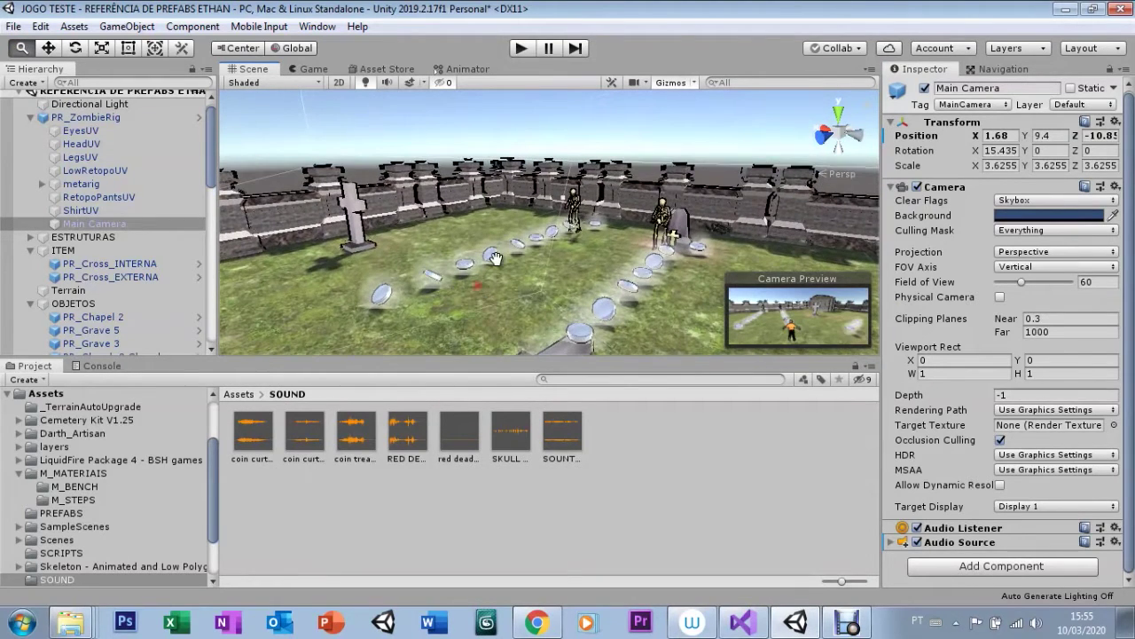
click(661, 213)
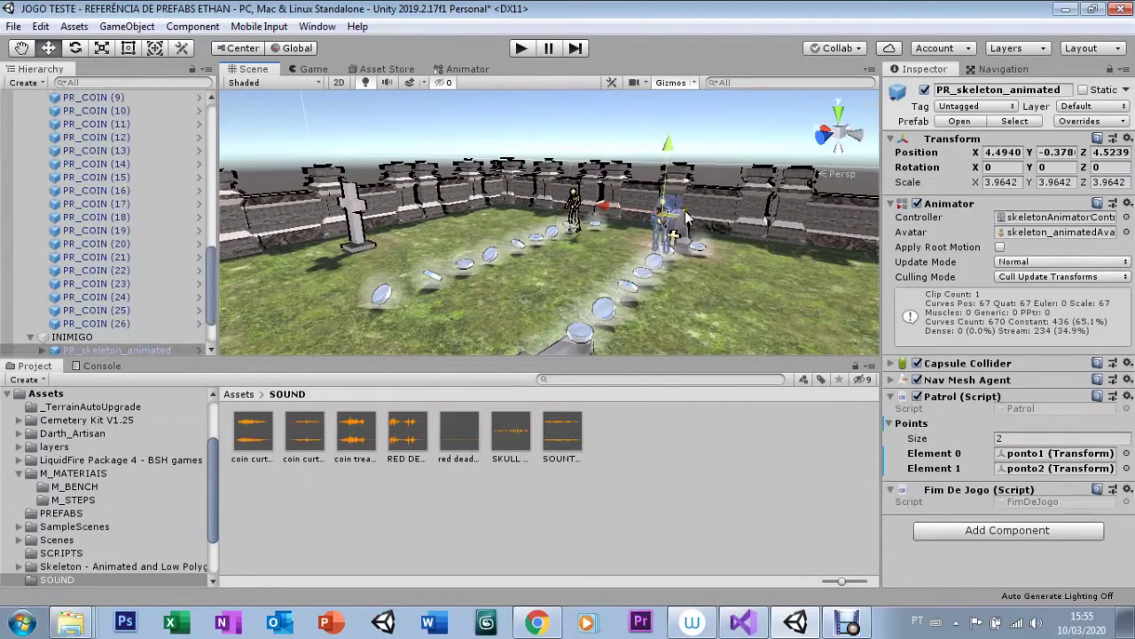
click(947, 530)
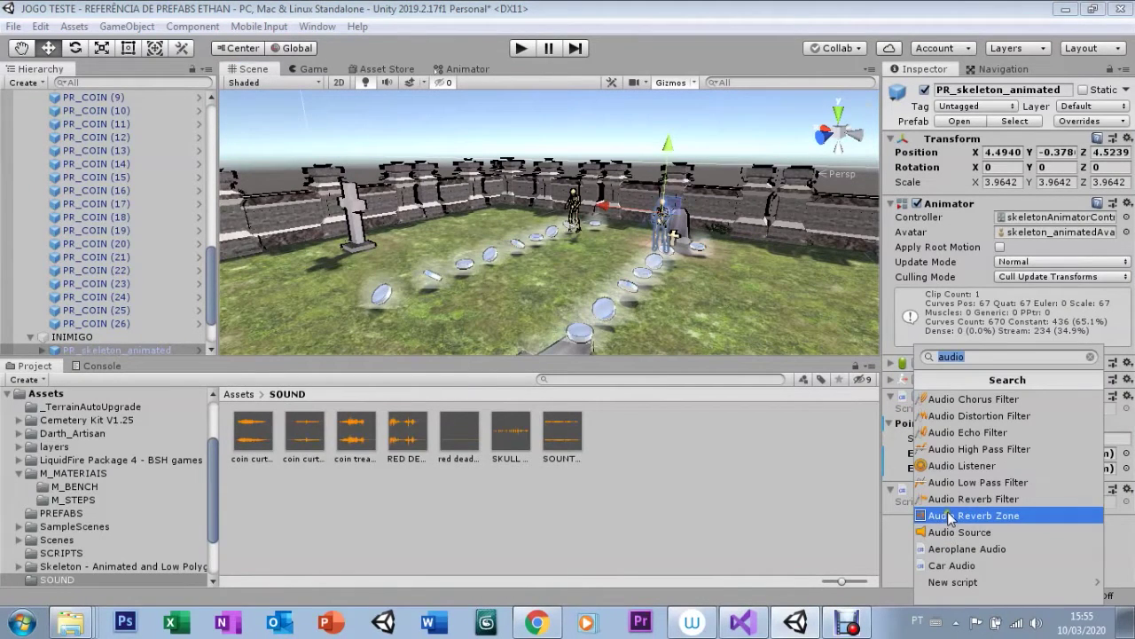
click(948, 532)
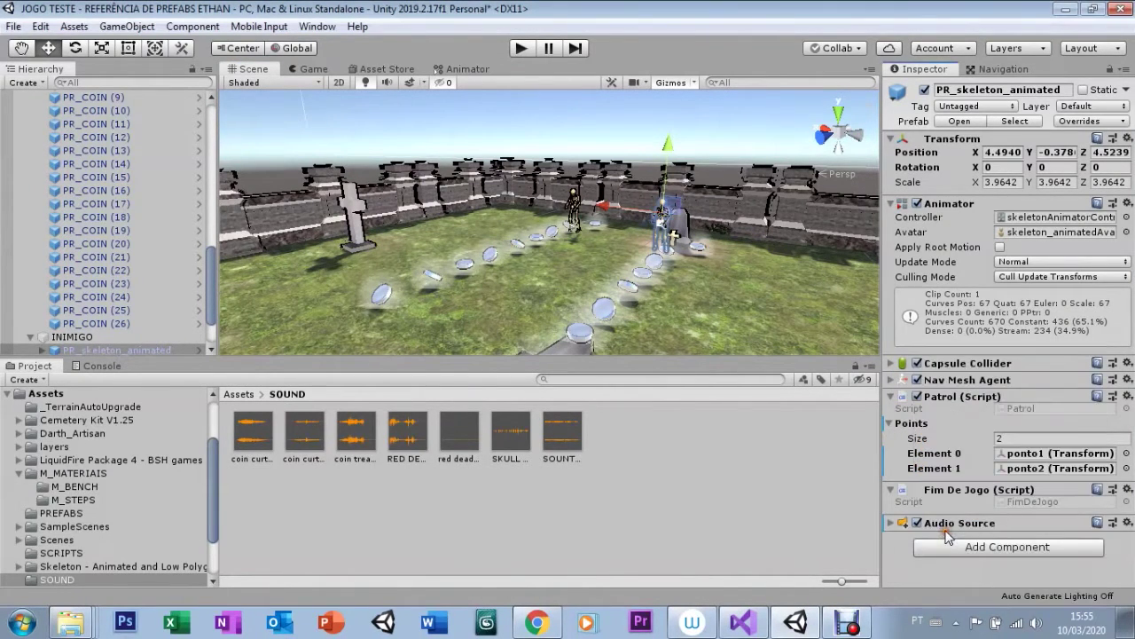
click(893, 523)
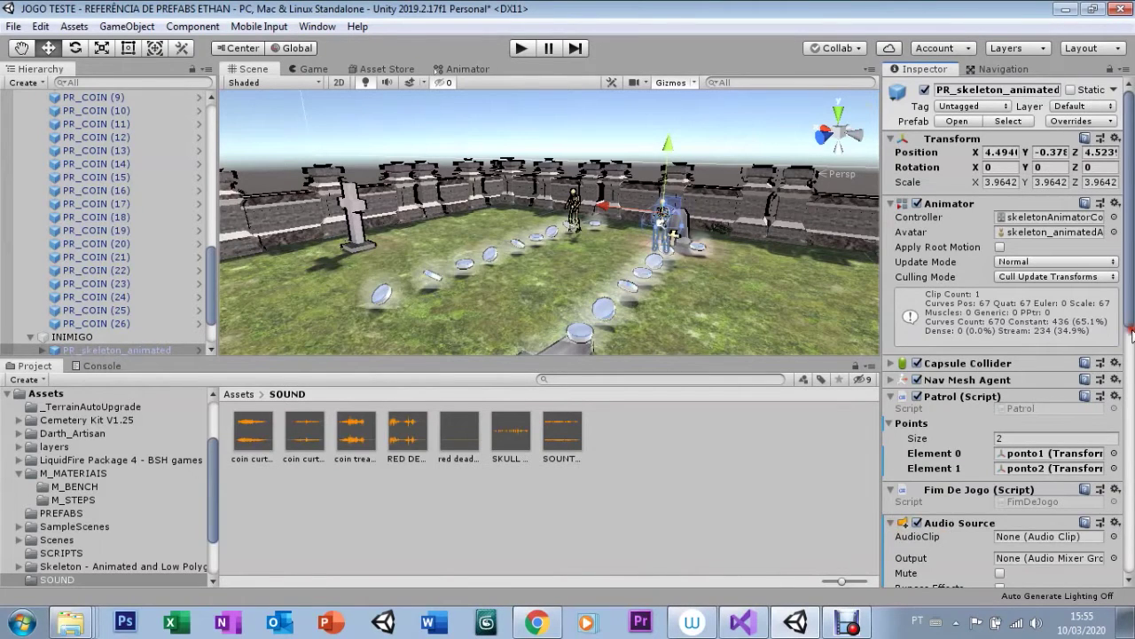
Step: Set the skeleton's Audio Source to loop SKULL SOUND with Spatial Blend 1
drag(1132, 331, 1132, 387)
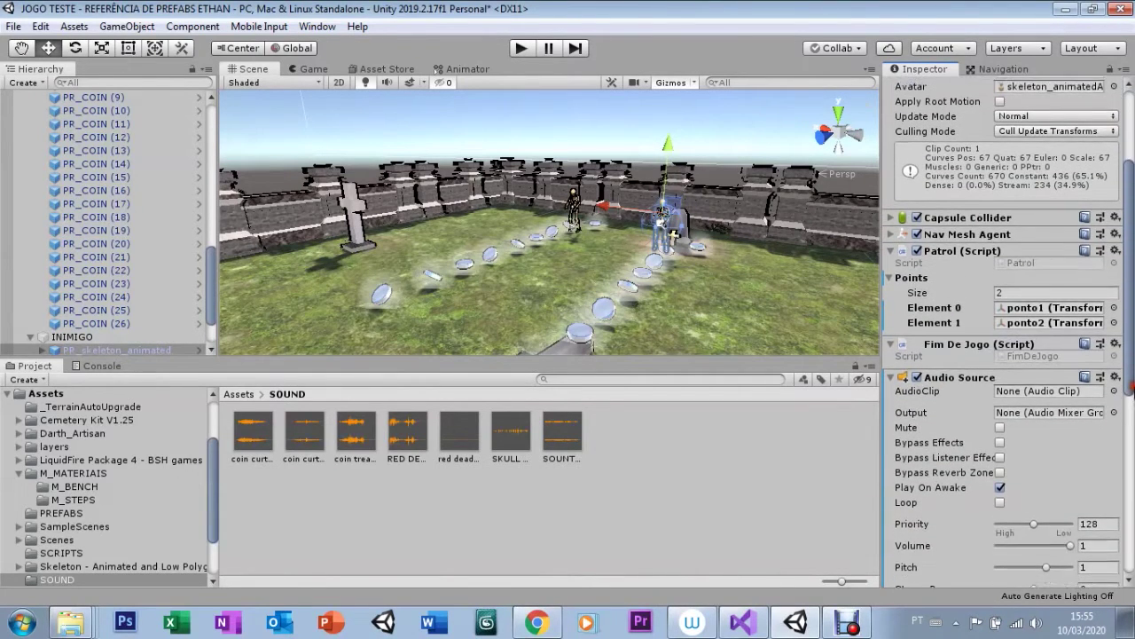
drag(1132, 387, 1132, 425)
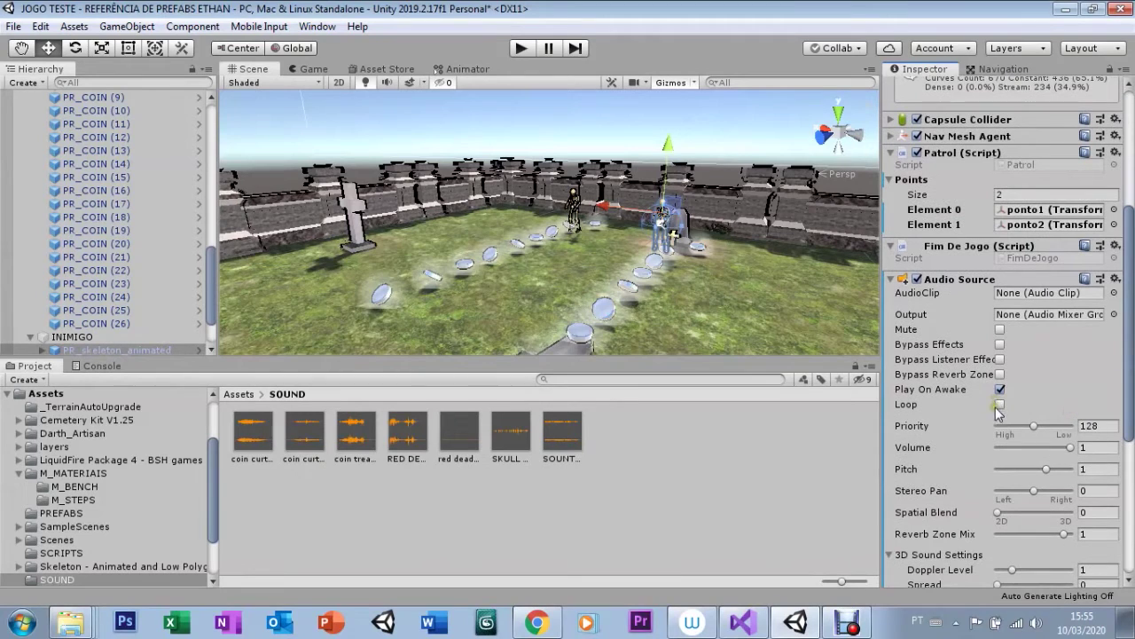
click(999, 404)
drag(1131, 414, 1132, 448)
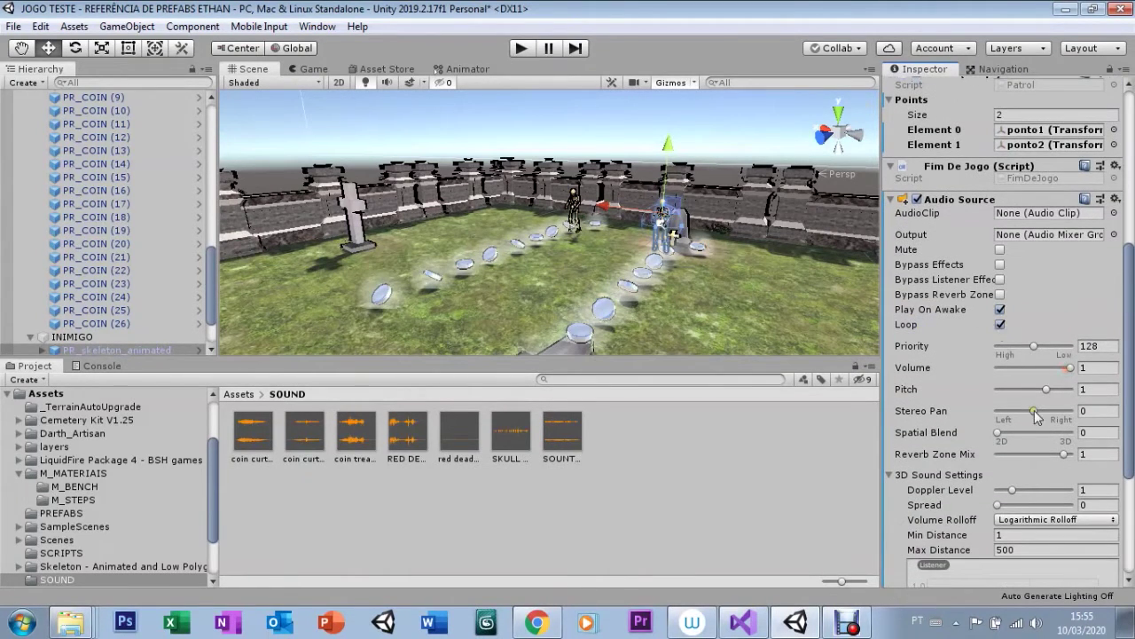
drag(999, 432, 1072, 433)
drag(1128, 302, 1123, 251)
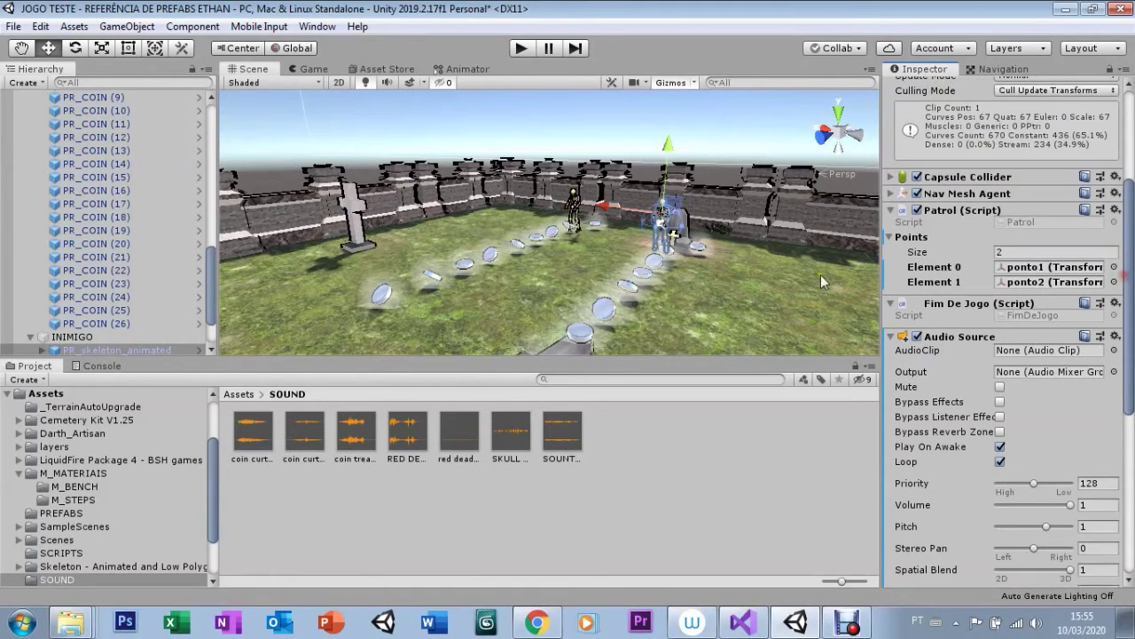
mouse_move(513, 443)
mouse_down()
mouse_move(926, 330)
mouse_move(1026, 352)
mouse_up()
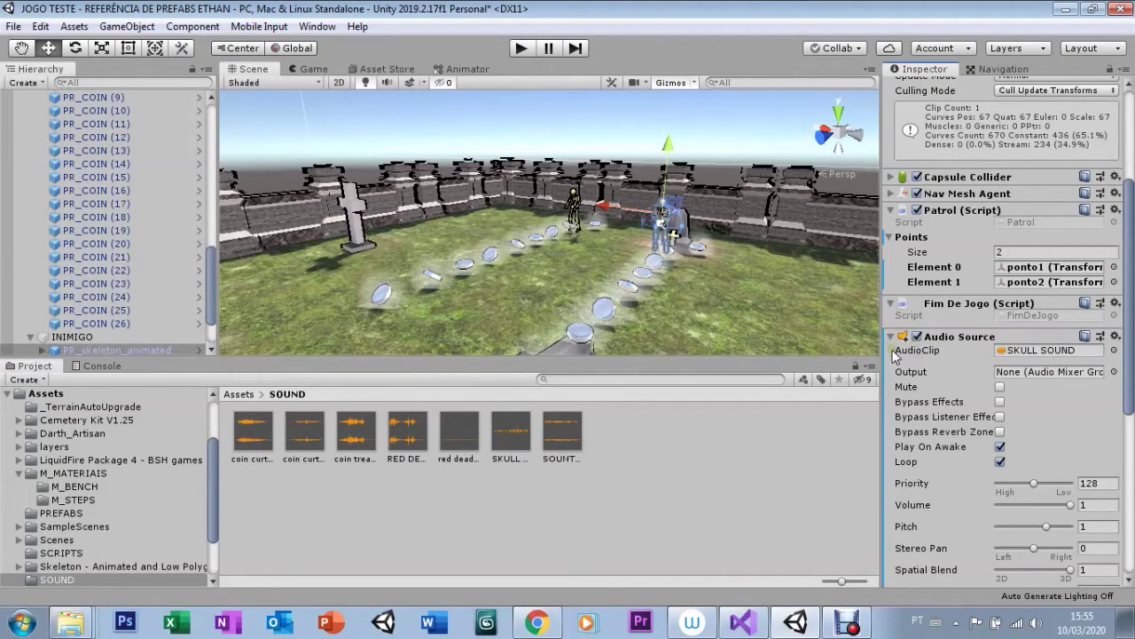
click(891, 338)
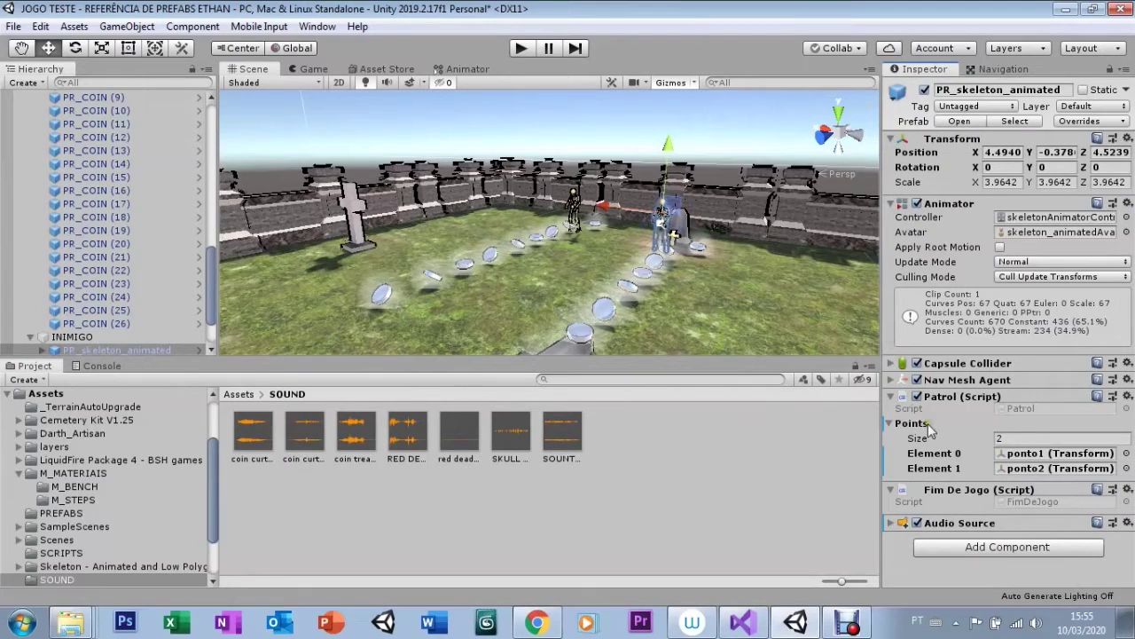
Step: Add a second Audio Source to the skeleton holding the RED DEAD DEATH SOUND clip
click(939, 552)
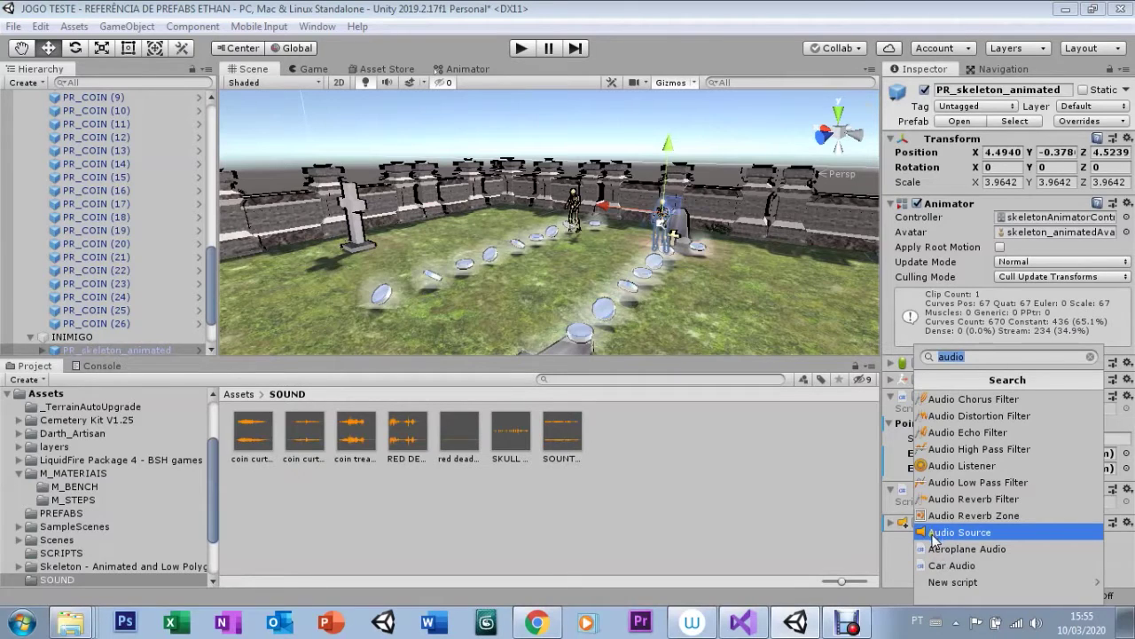
click(933, 534)
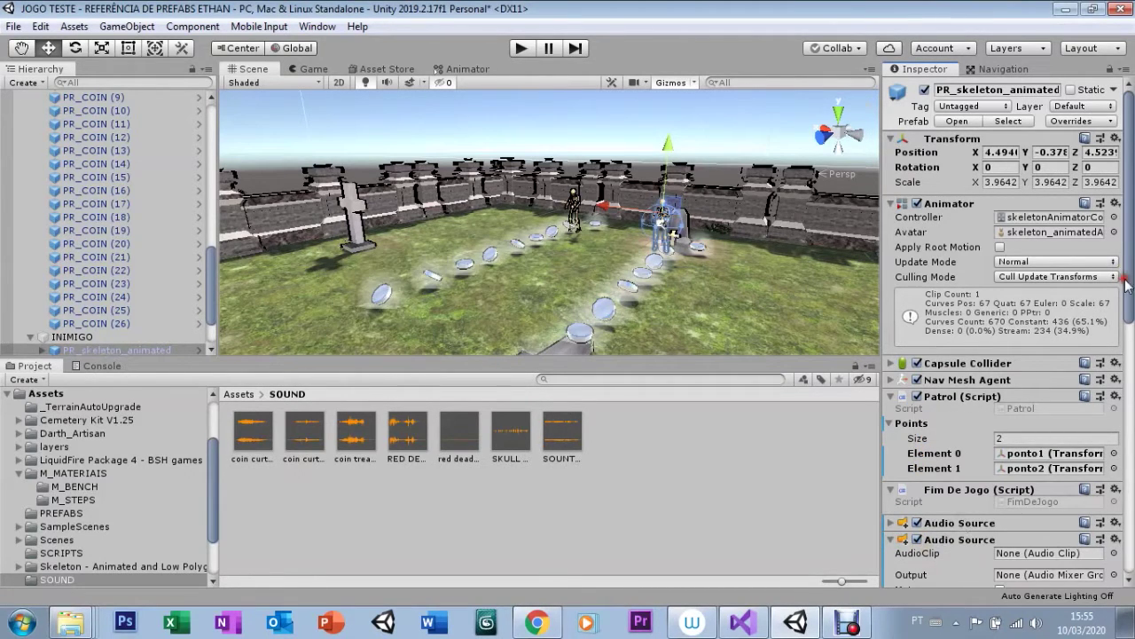
drag(1127, 282, 1131, 452)
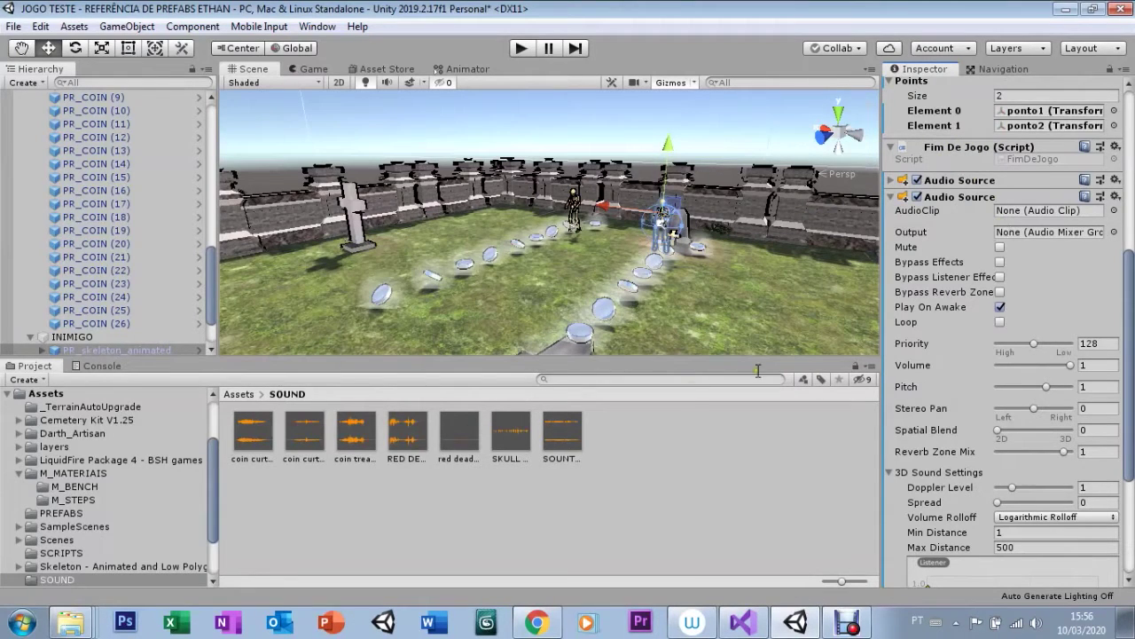
drag(399, 441, 1027, 213)
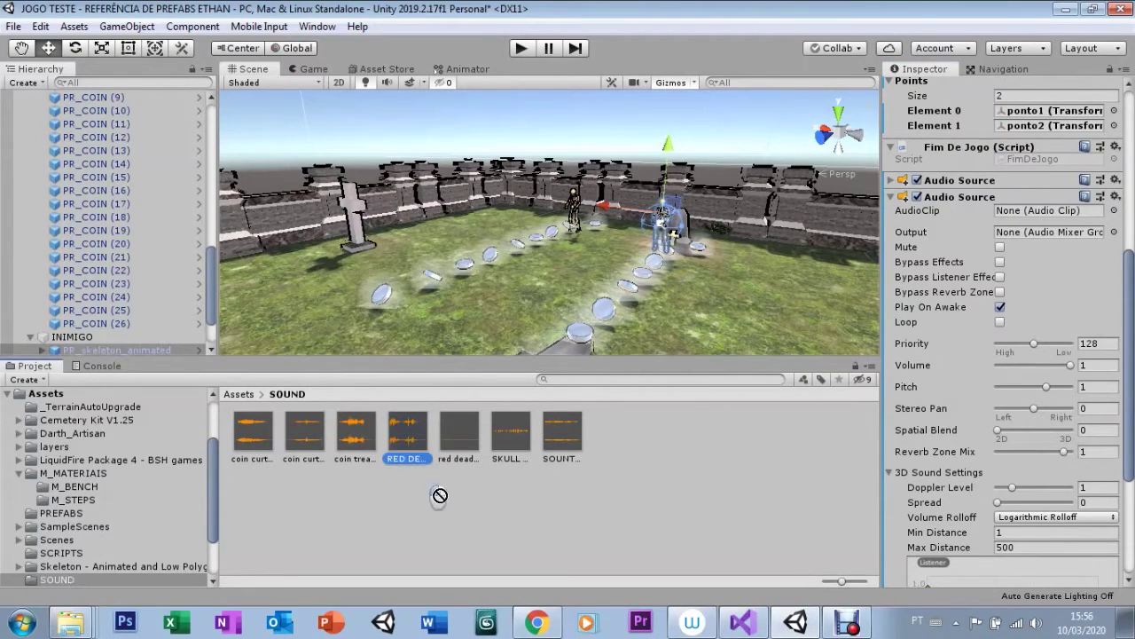
drag(1027, 213, 1027, 215)
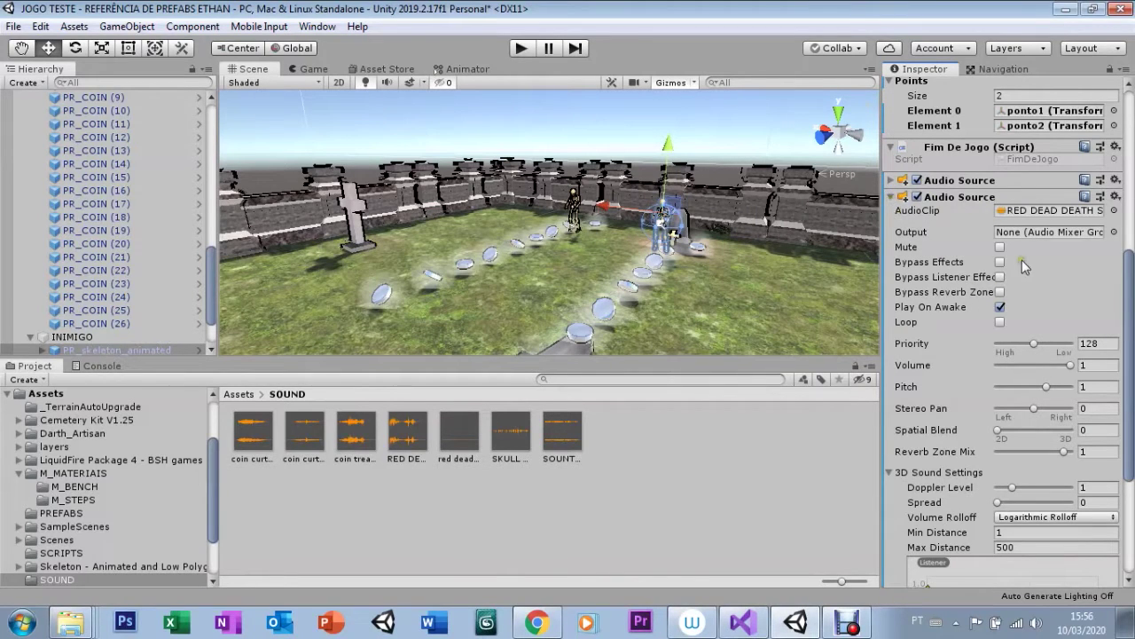
Step: Turn off Play On Awake for the death sound, then open the Fim De Jogo script's options
scroll(1128, 297, down, 1)
scroll(1129, 297, up, 1)
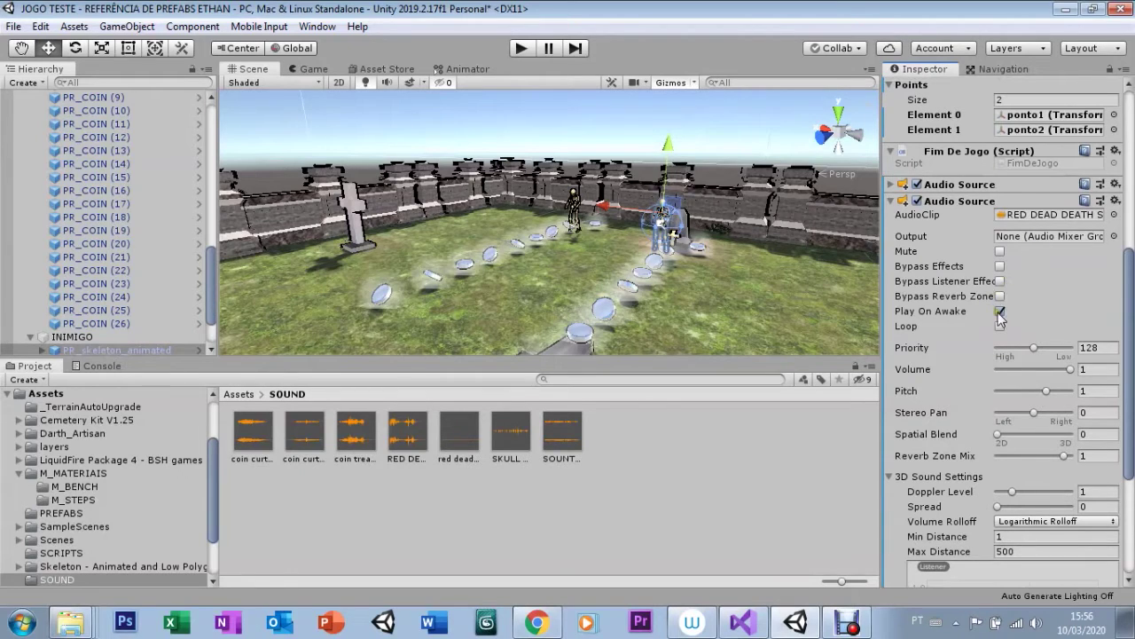
click(999, 313)
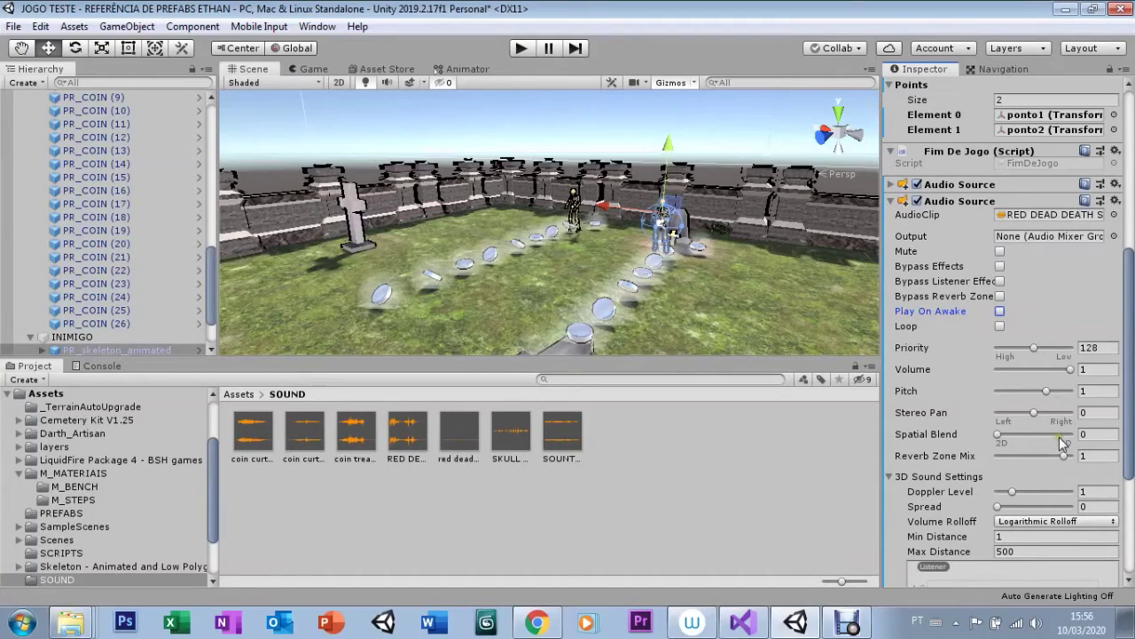
click(890, 202)
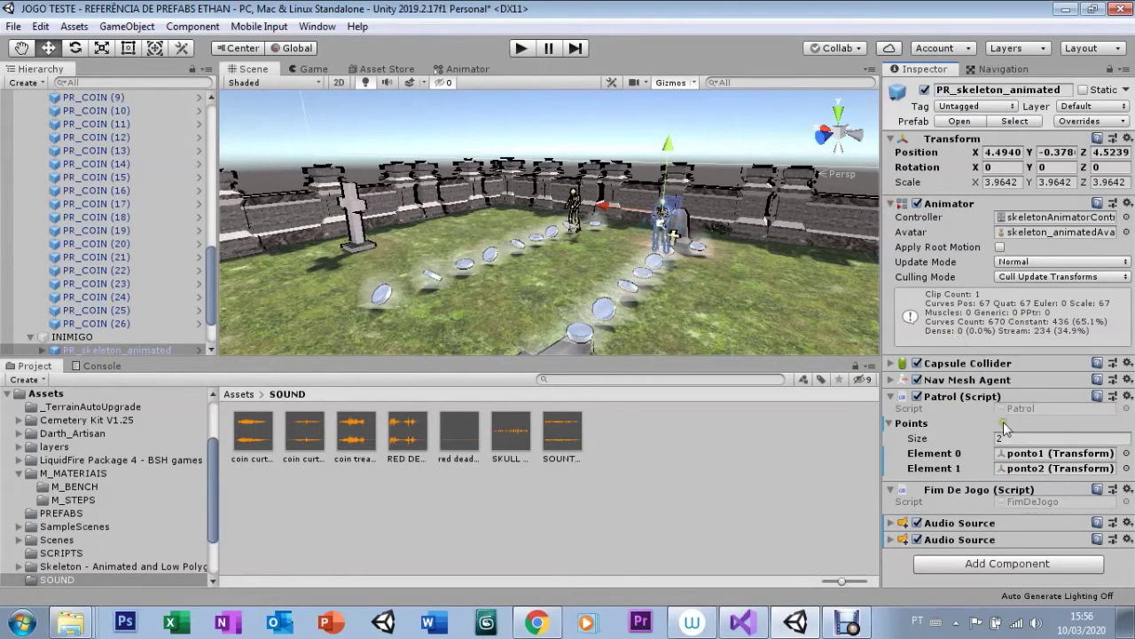
right_click(977, 489)
Step: In FimDeJogo.cs, add GetComponent<AudioSource>().Play(); after Time.timeScale = 0;, then save and return to Unity
click(991, 479)
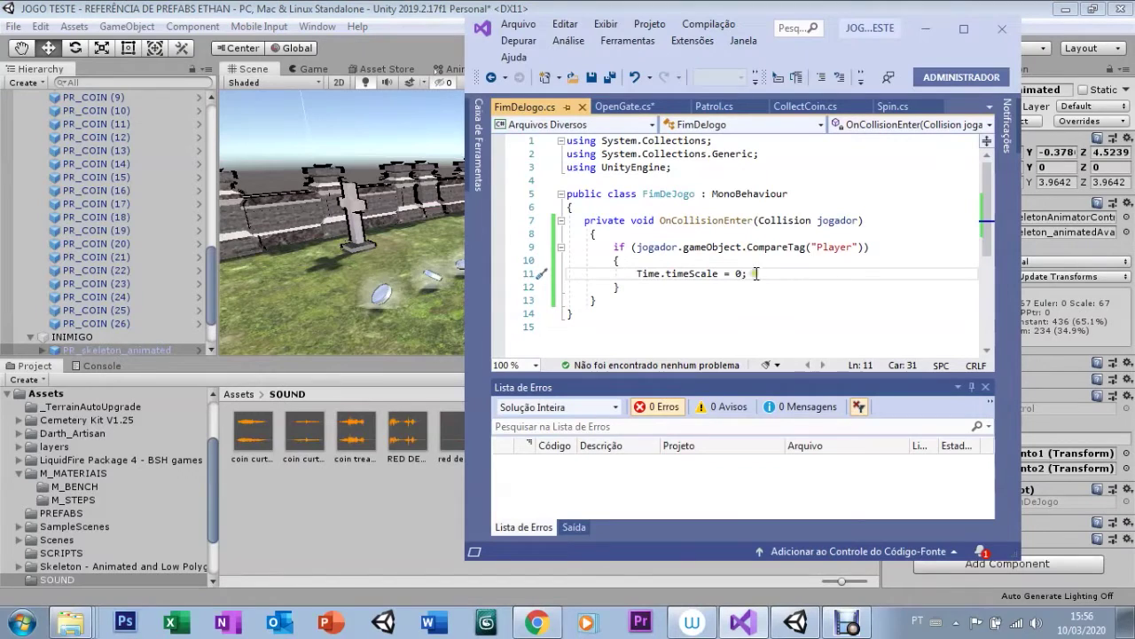
click(756, 273)
key(Return)
text(GetComponent<AudioSource>)
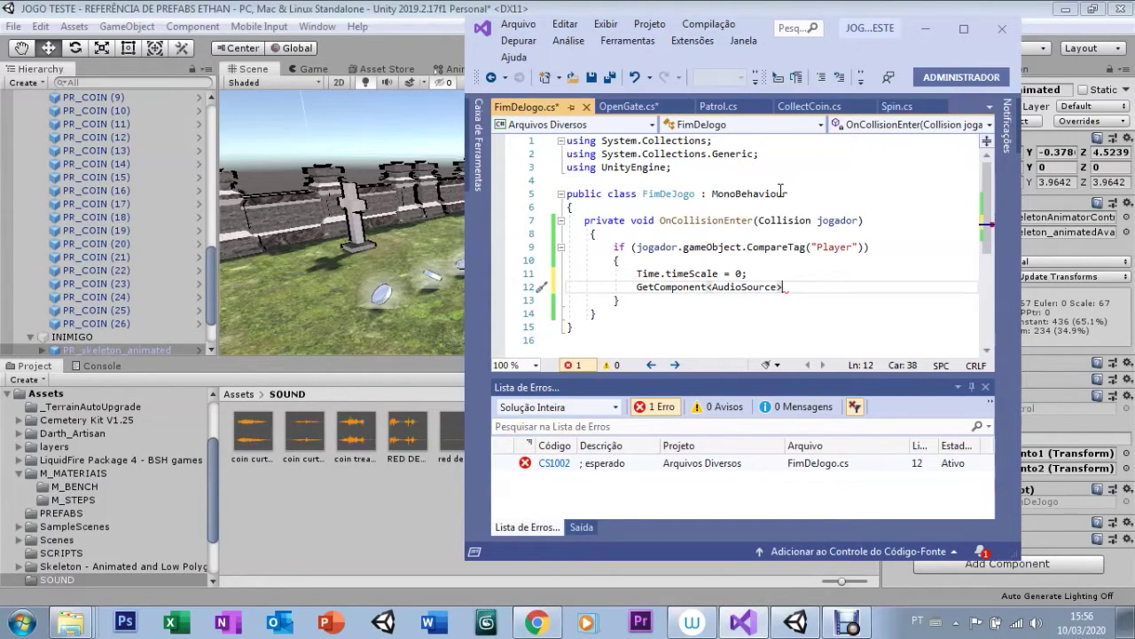
text(().Play();)
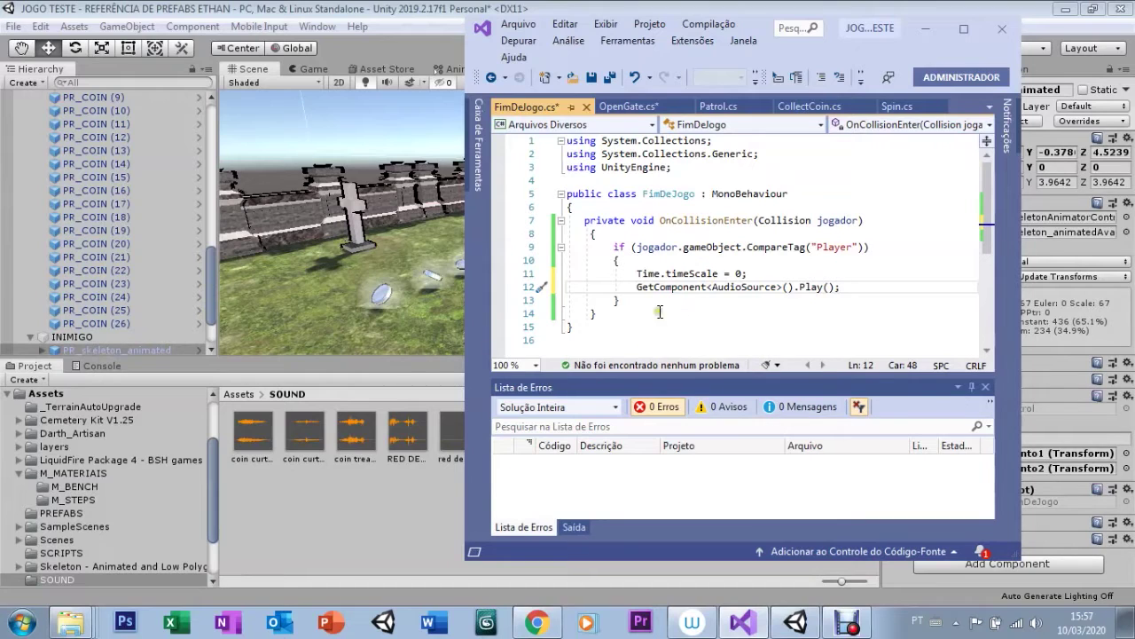
click(592, 78)
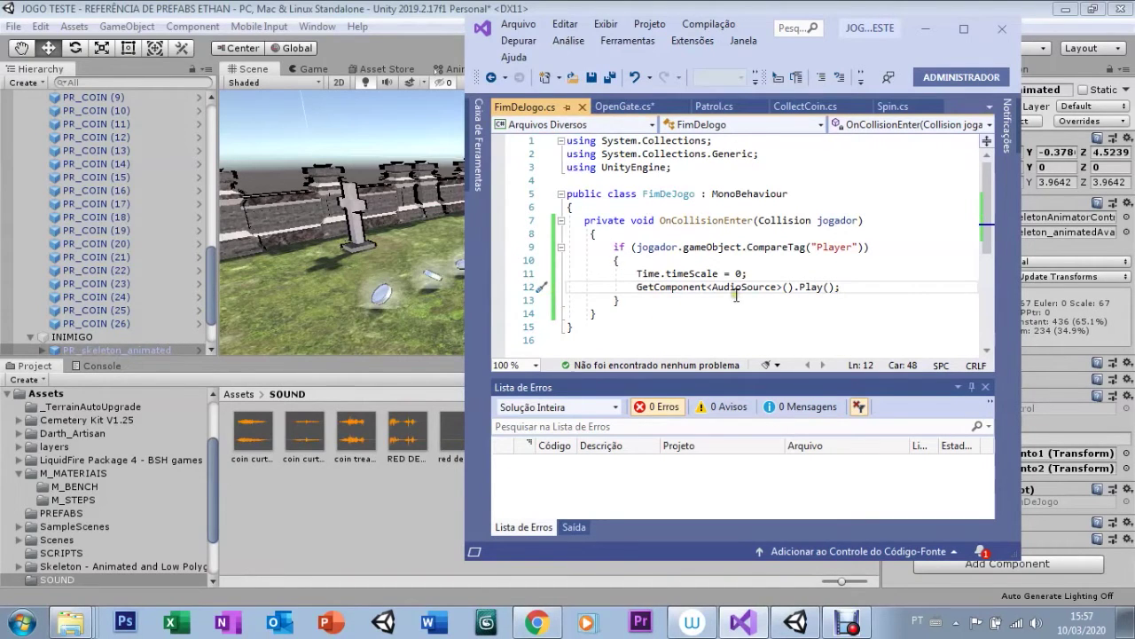
click(405, 7)
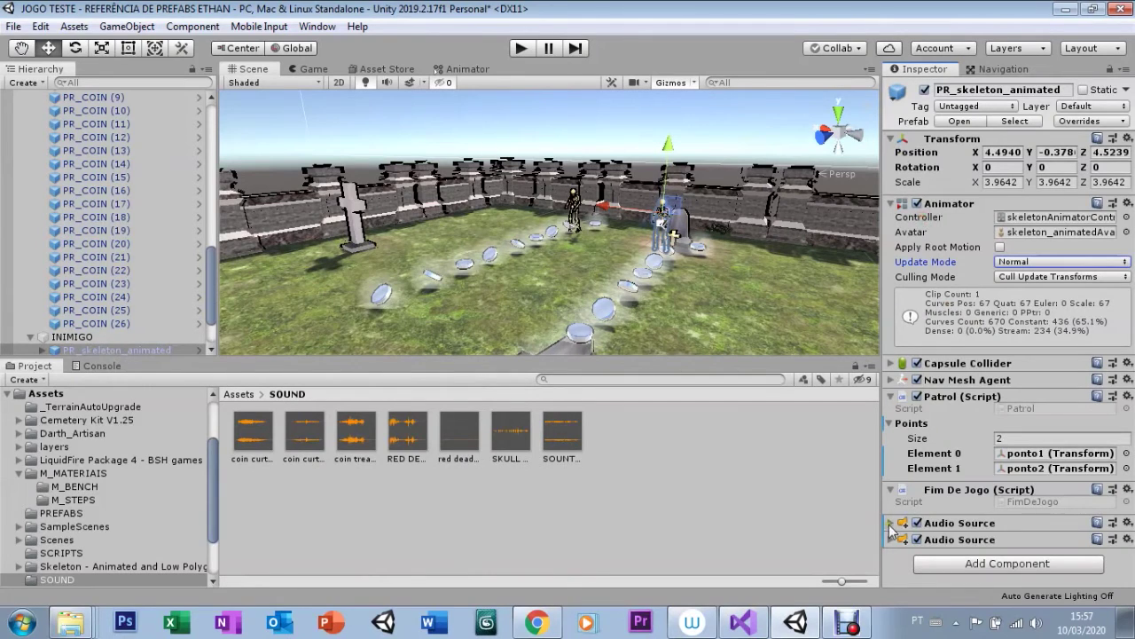
Step: Lower the skull Audio Source volume from 1 to 0.77 and start Play mode
click(891, 525)
drag(1129, 302, 1130, 418)
drag(1070, 462, 1052, 472)
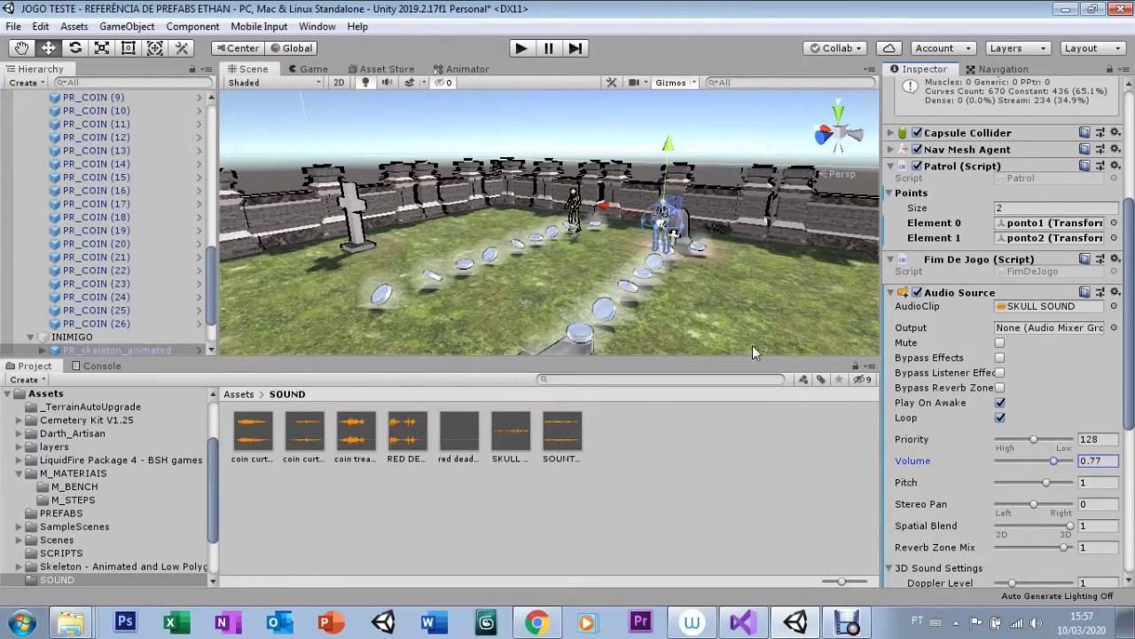
click(520, 53)
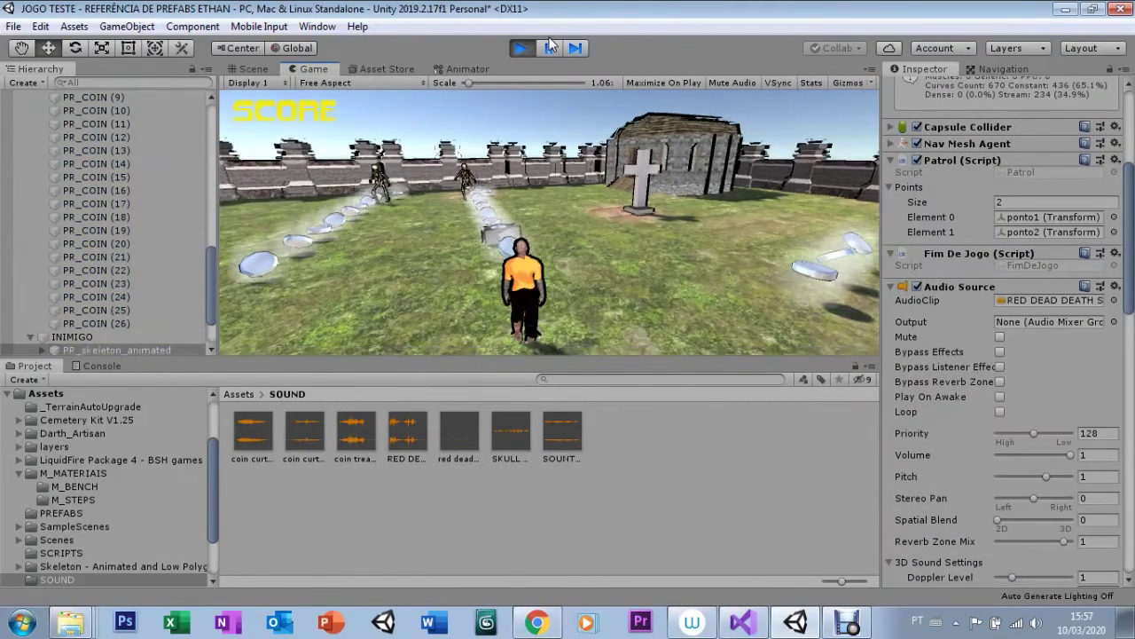
Step: Steer the character around the graveyard with WASD, collecting coins until a skeleton catches it
key(a)
key(w)
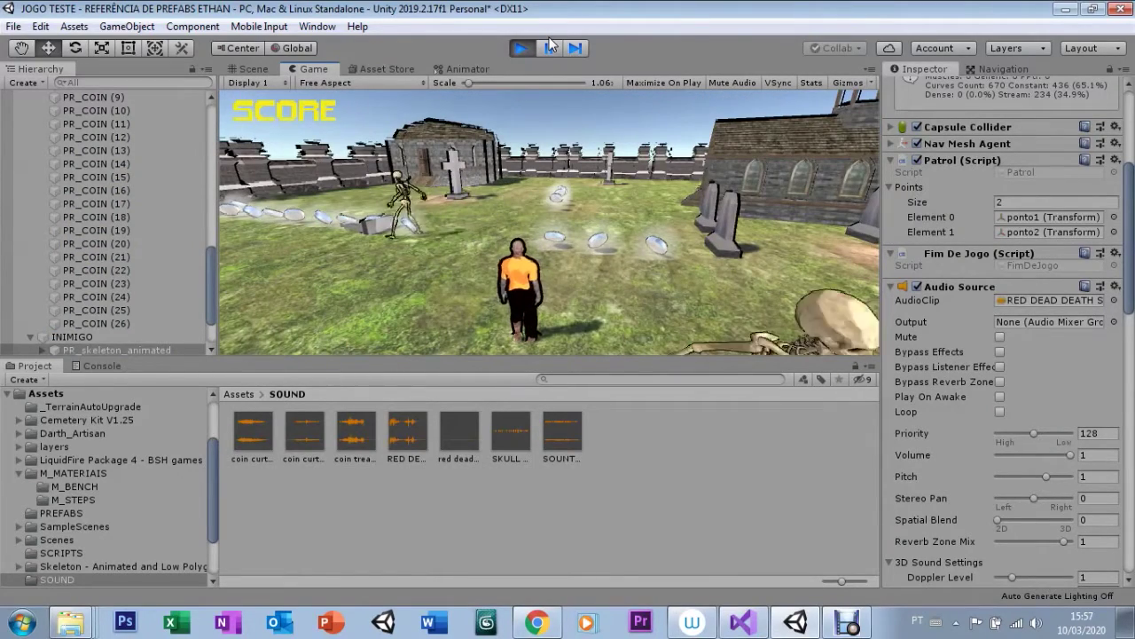
key(d)
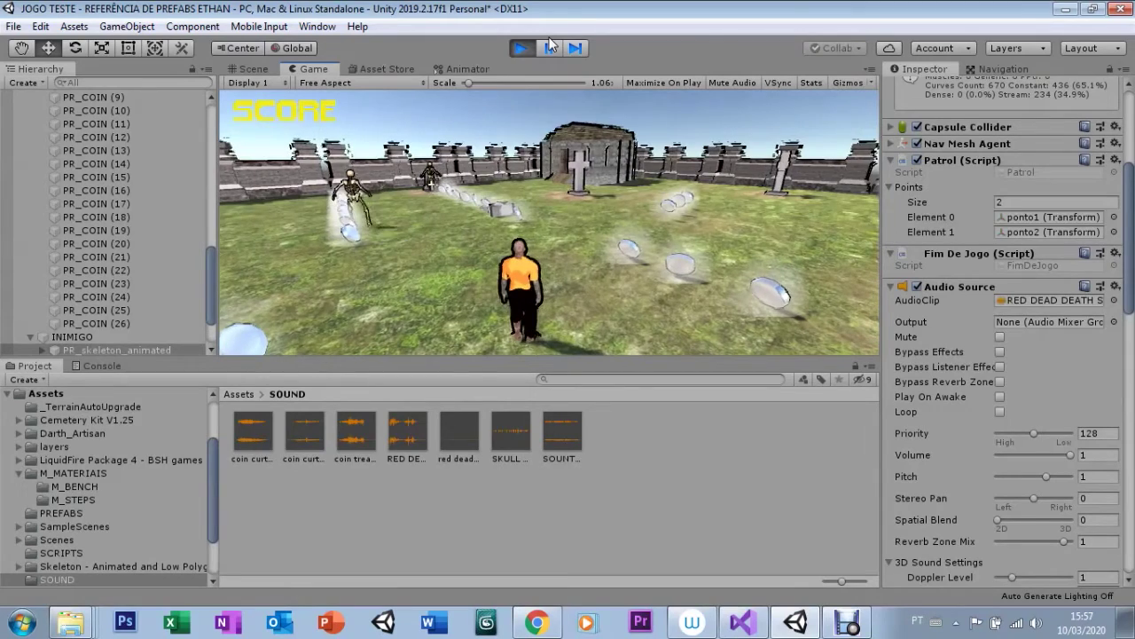
key(d)
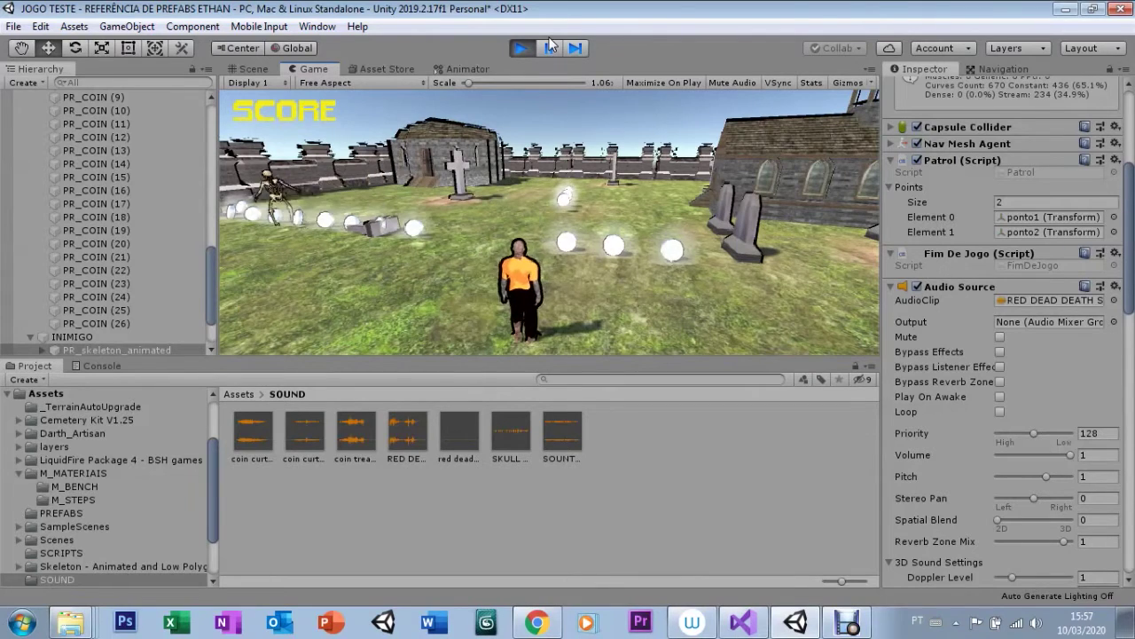
key(a)
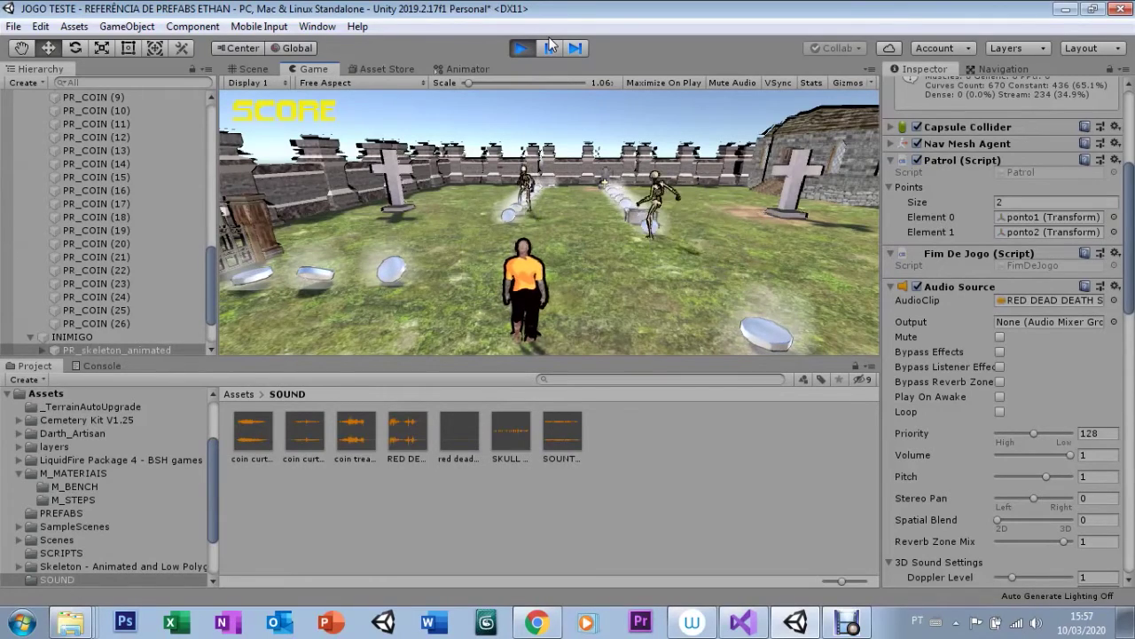
key(d)
key(a)
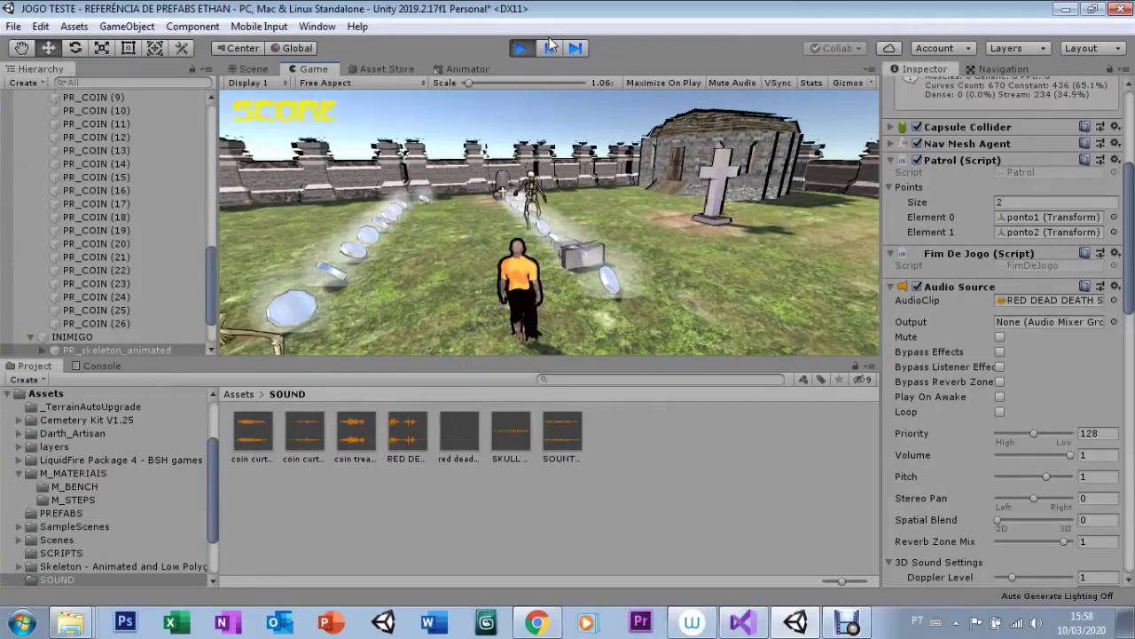
key(a)
key(a)
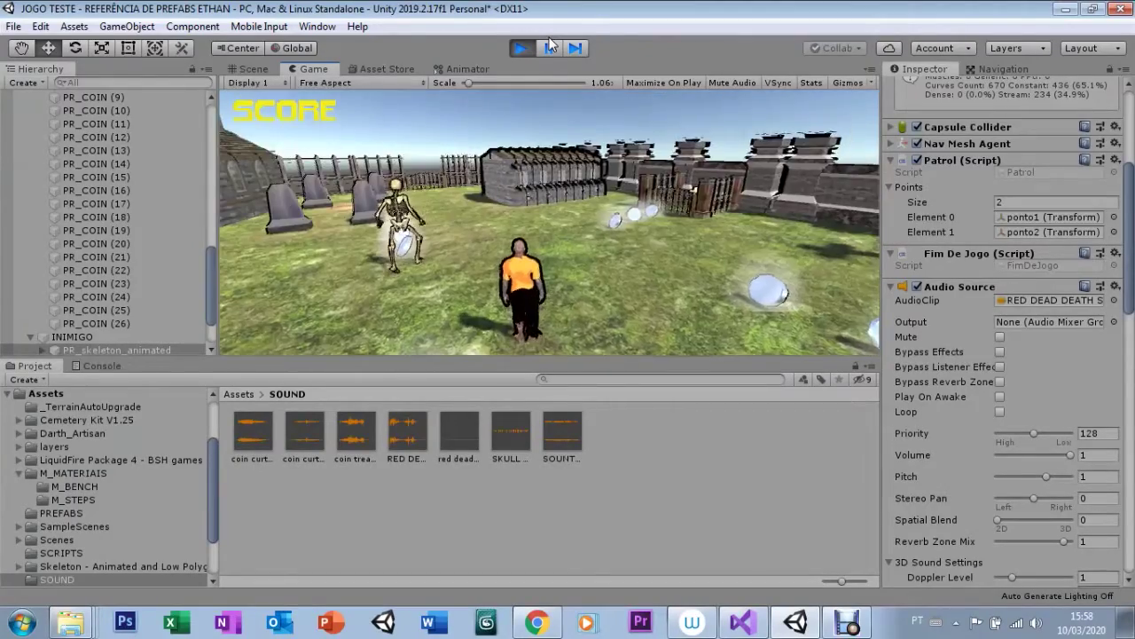
key(w)
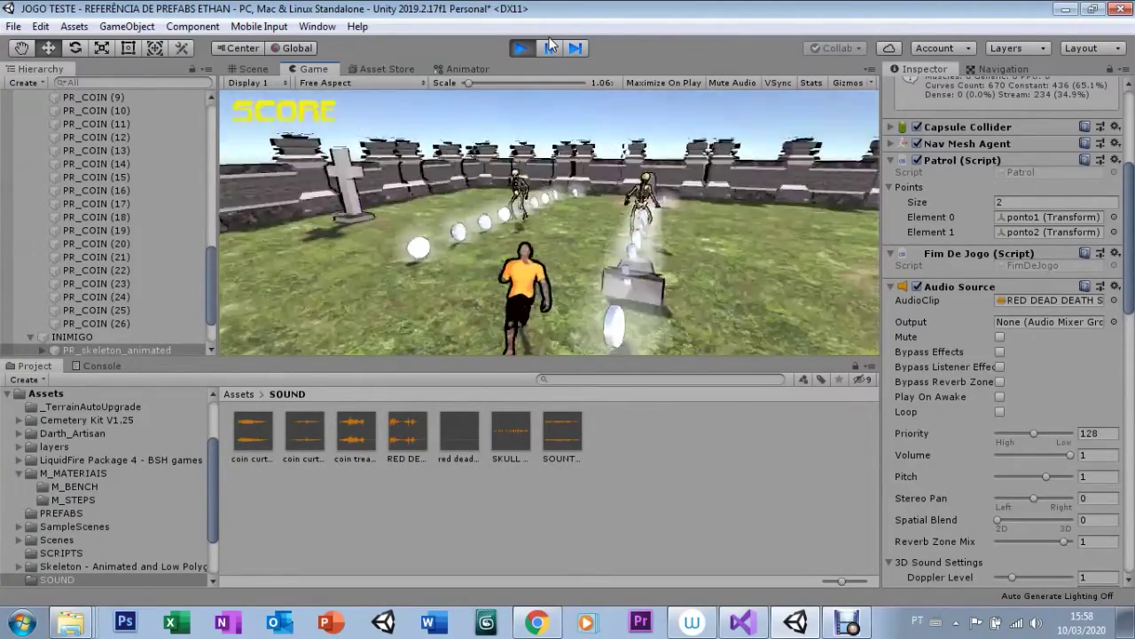
key(w)
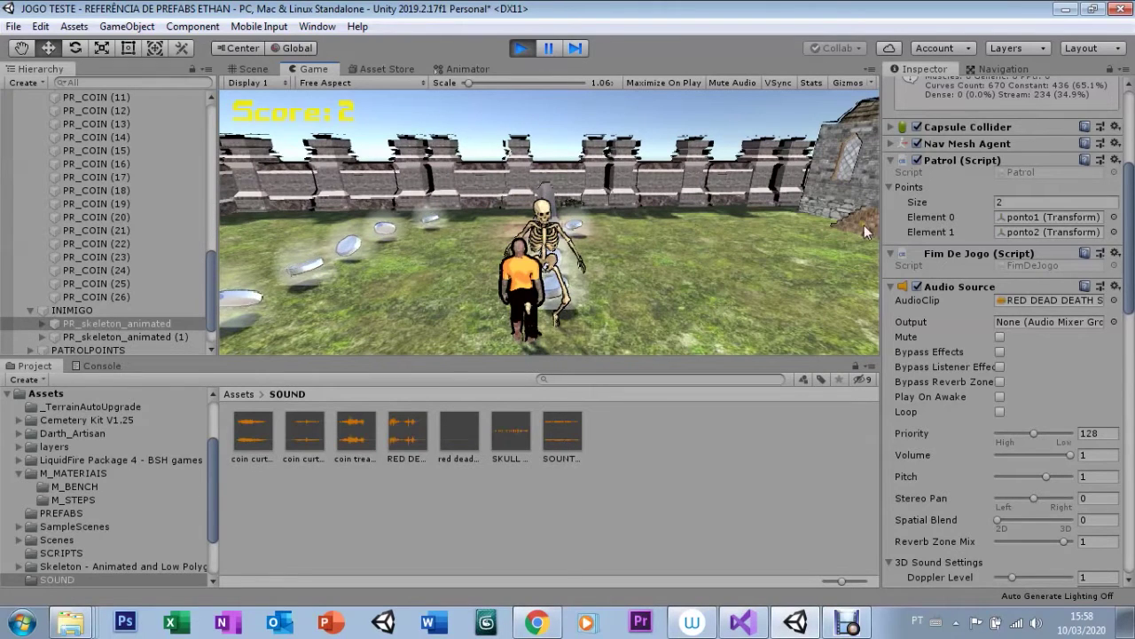
Step: Check the Inspector, then exit Play mode to return to editing
drag(1130, 293, 1133, 443)
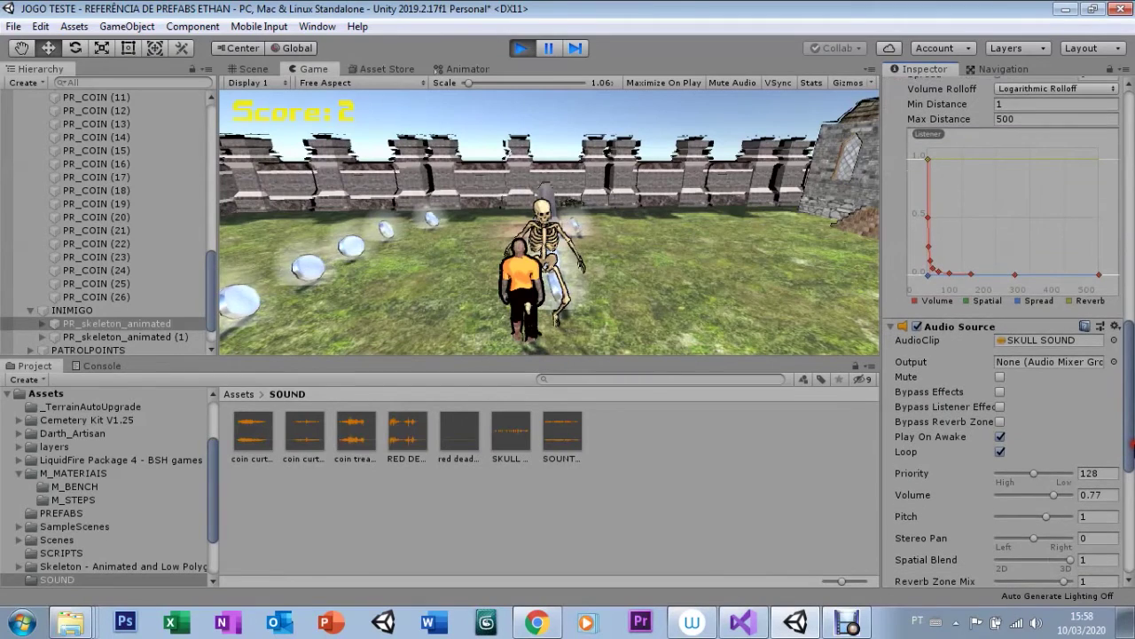
drag(1133, 447, 1131, 284)
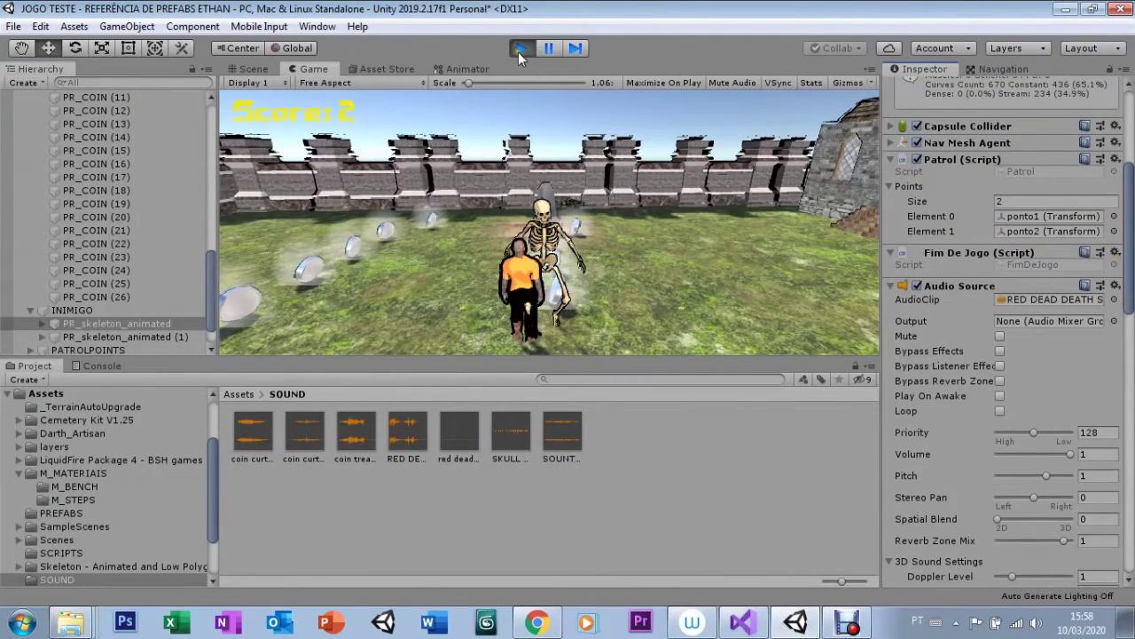
click(520, 50)
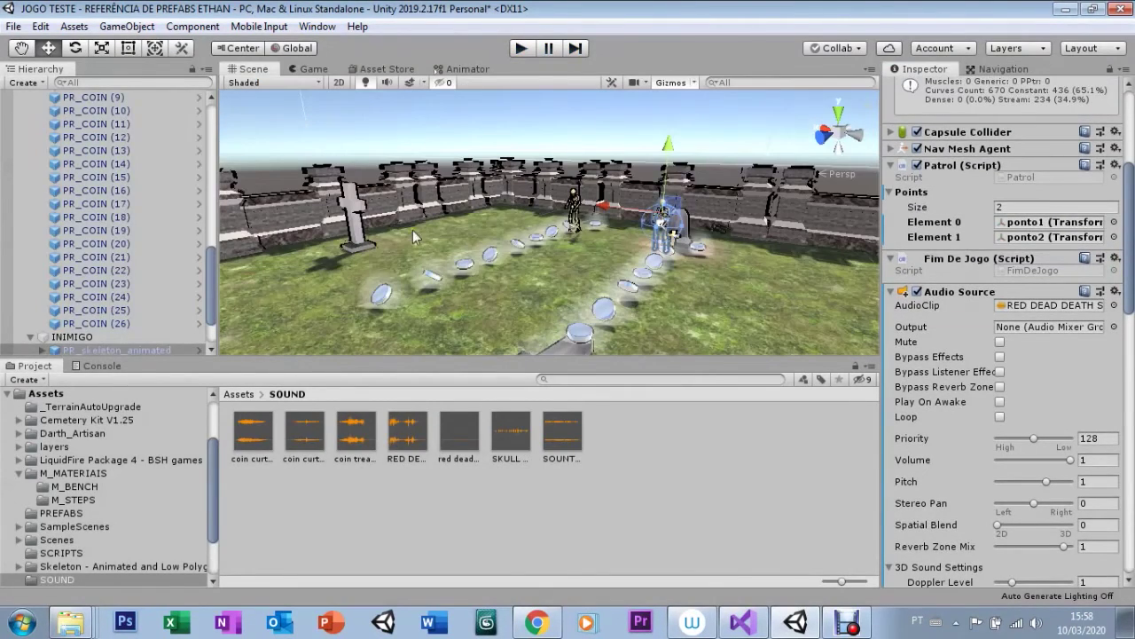